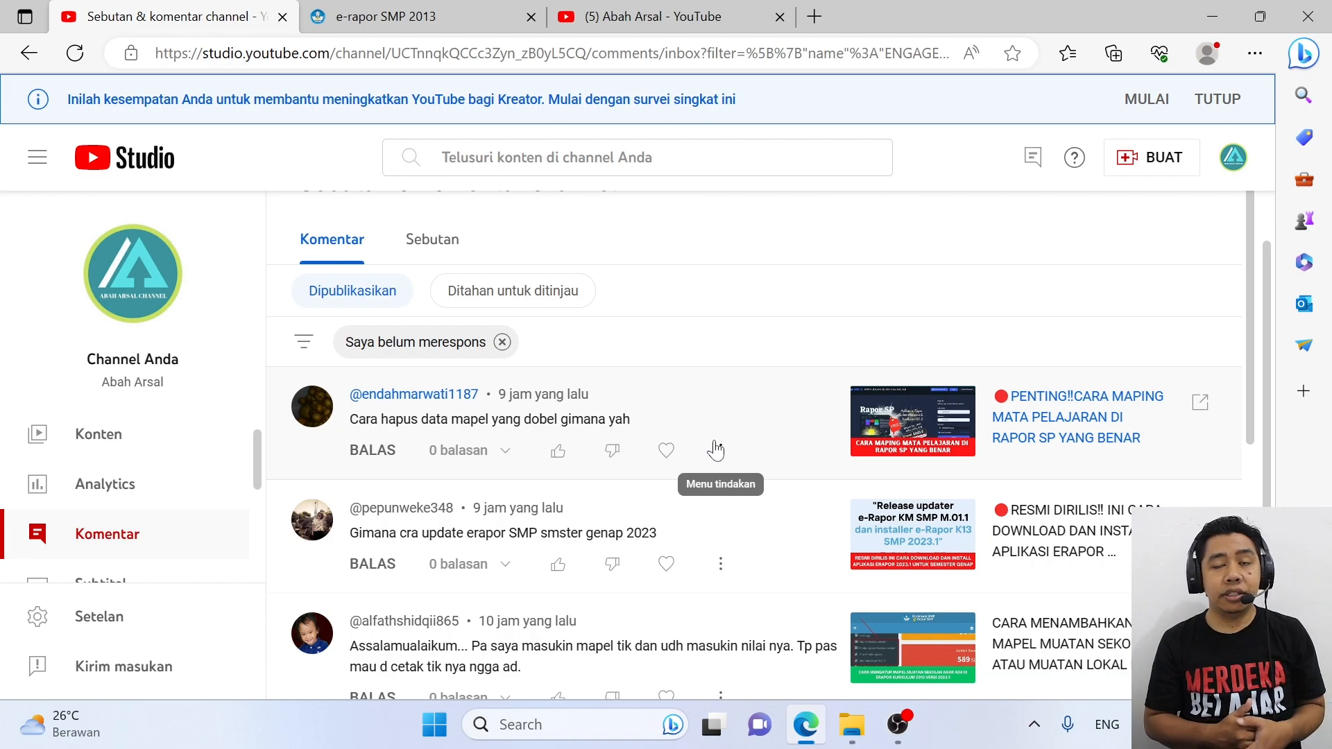
# Leave the YouTube Studio comments for the 'e-rapor SMP 2013' browser tab
pyautogui.click(366, 9)
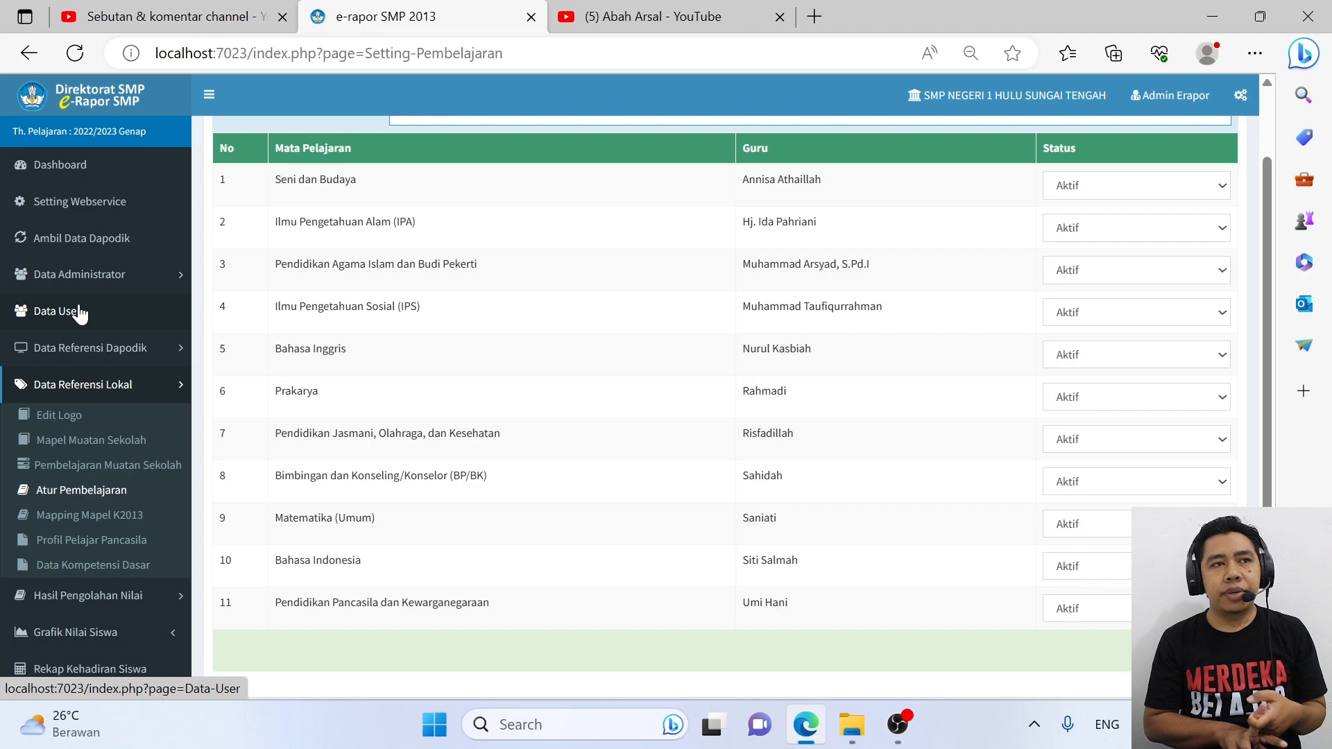
# Open a new browser tab beside e-Rapor SMP's subject-teacher list
pyautogui.click(815, 18)
# Load Dapodik at localhost:5774 and sign in as the school operator
pyautogui.write('lo')
pyautogui.press('Return')
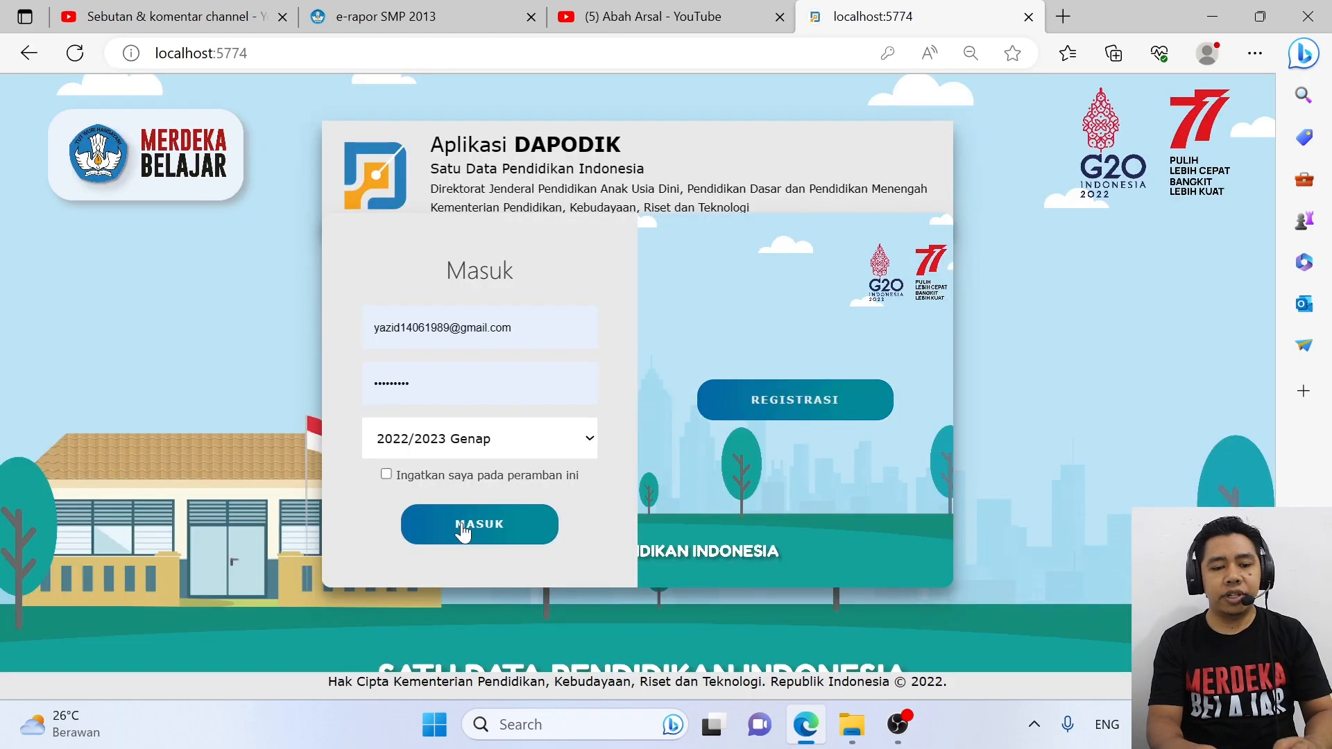
pyautogui.click(462, 533)
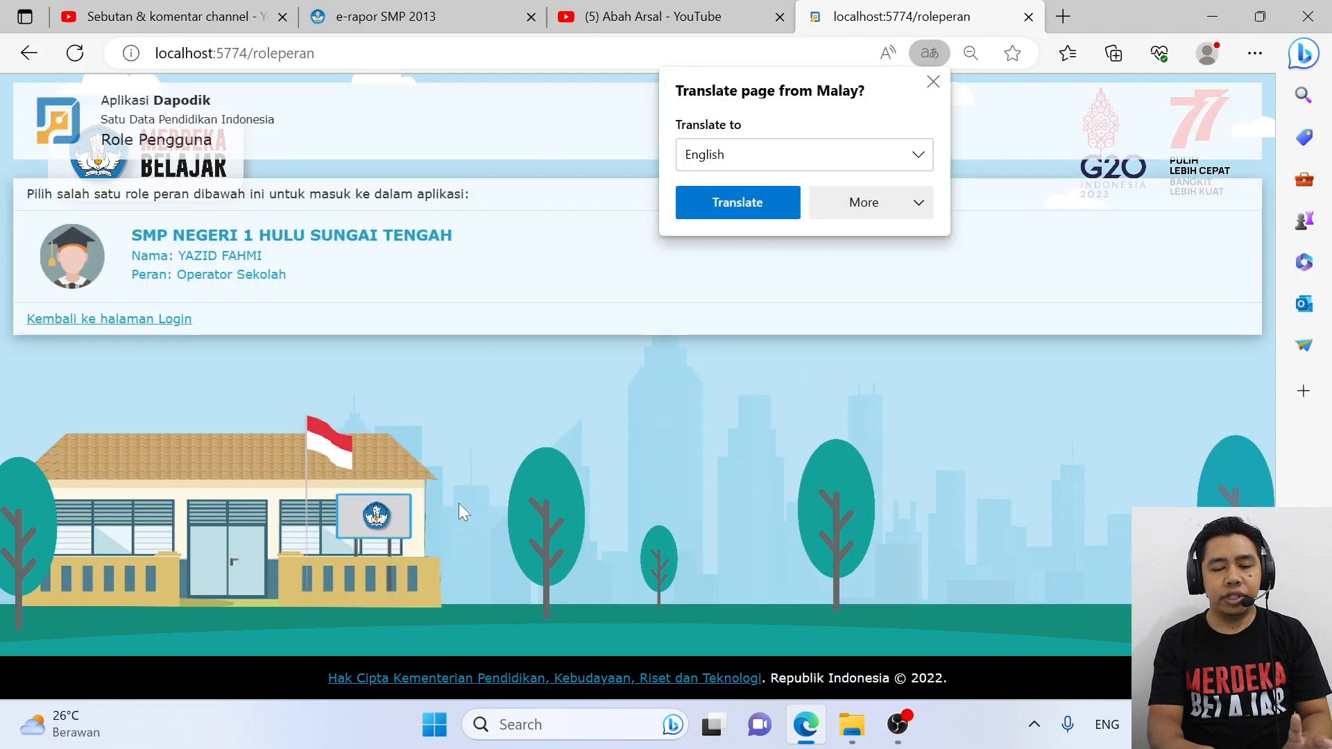
pyautogui.click(312, 276)
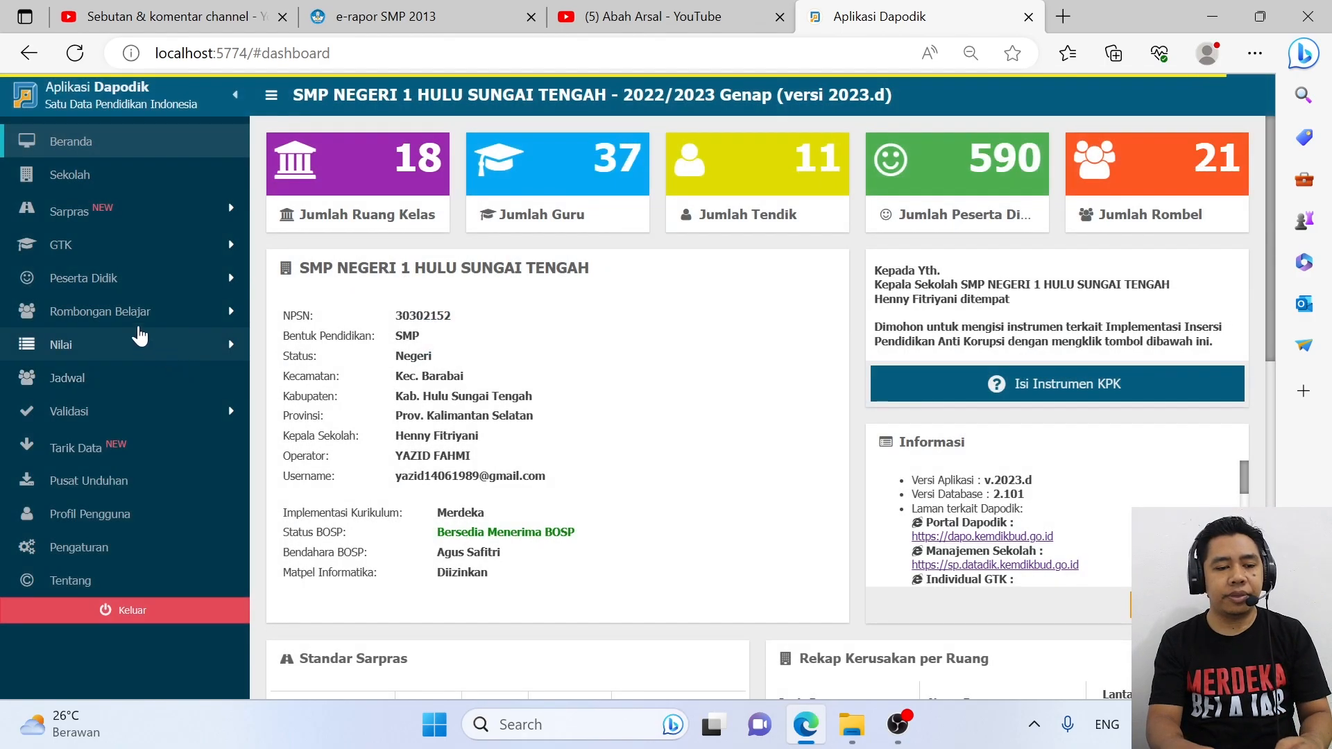
# Review Kelas 7B's subject assignments (47 hours) under Rombongan Belajar > Reguler
pyautogui.click(132, 318)
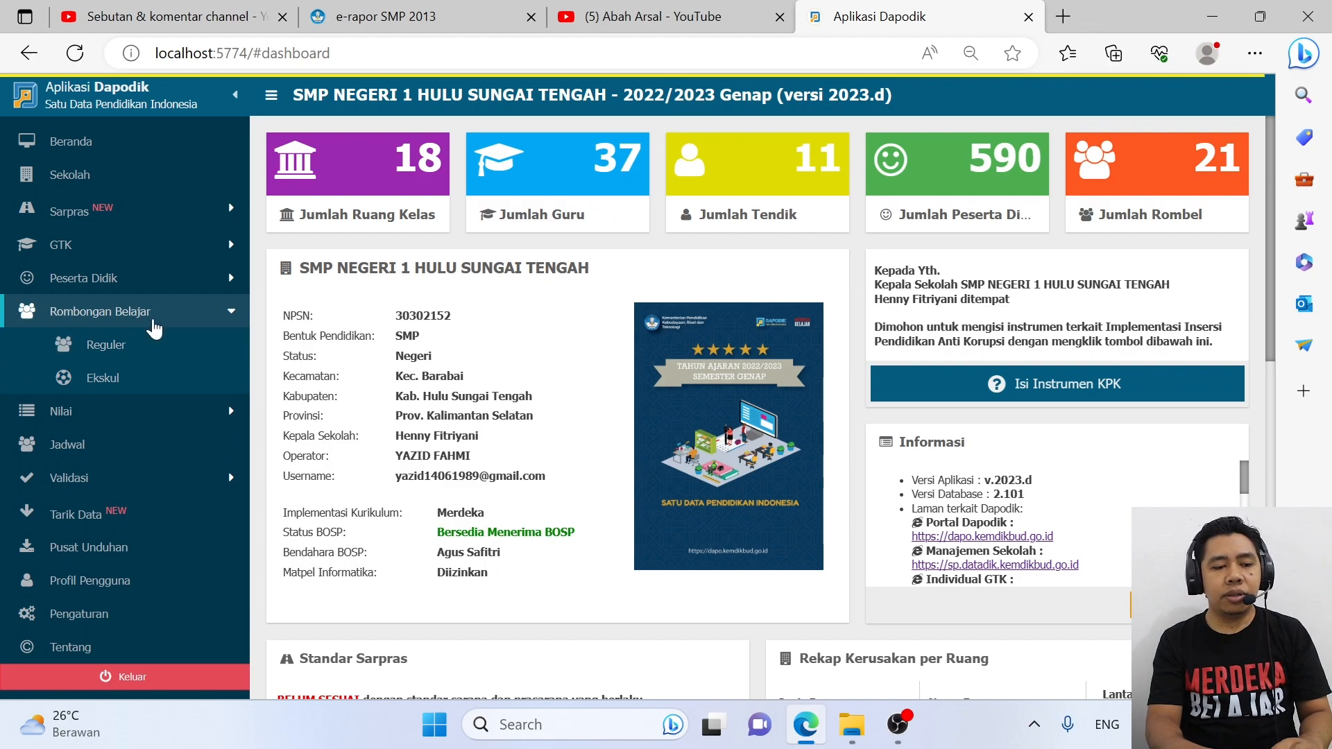
pyautogui.click(158, 347)
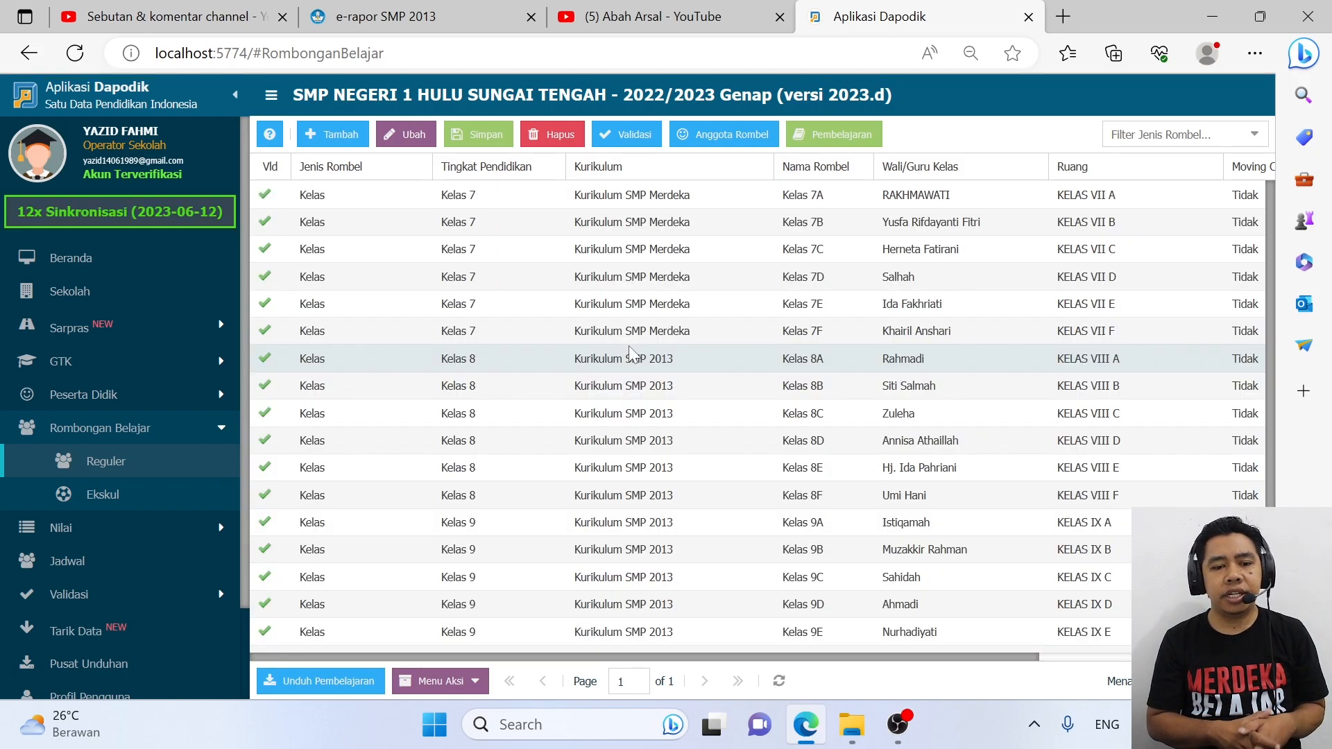
pyautogui.click(845, 211)
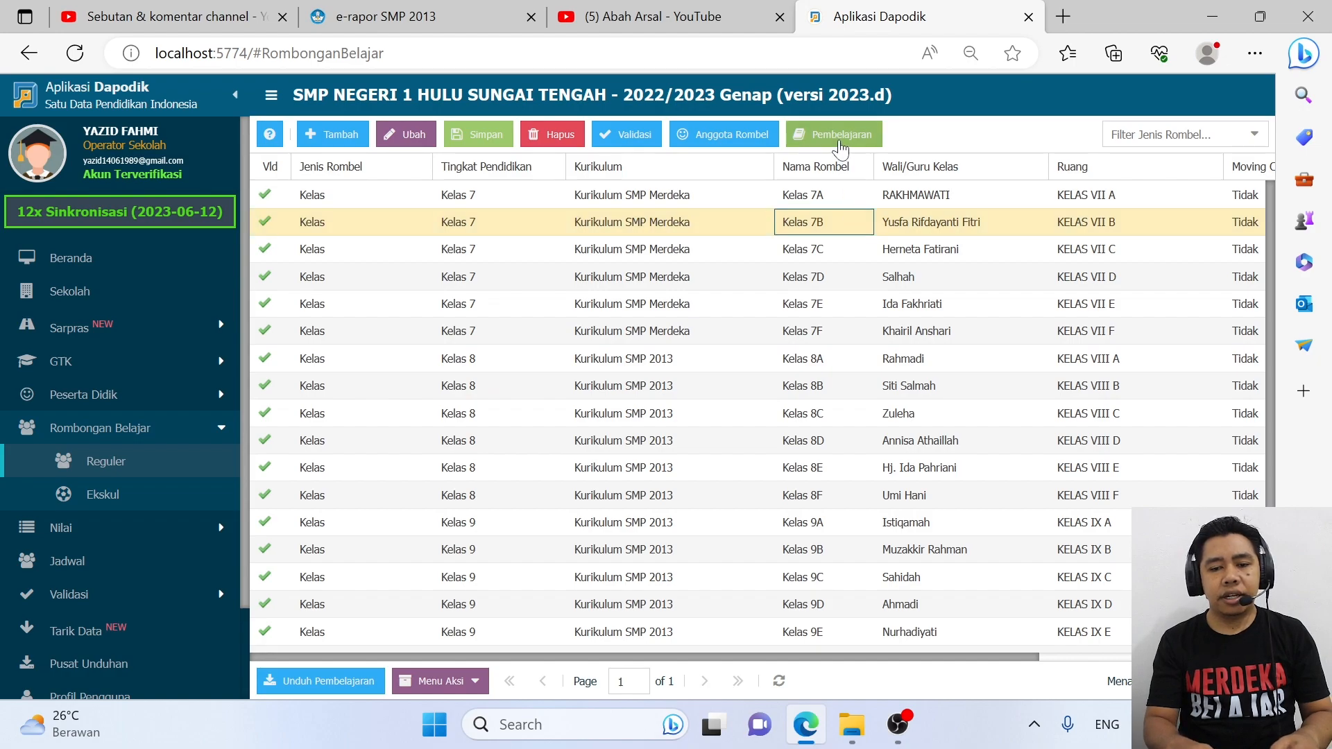
pyautogui.click(841, 137)
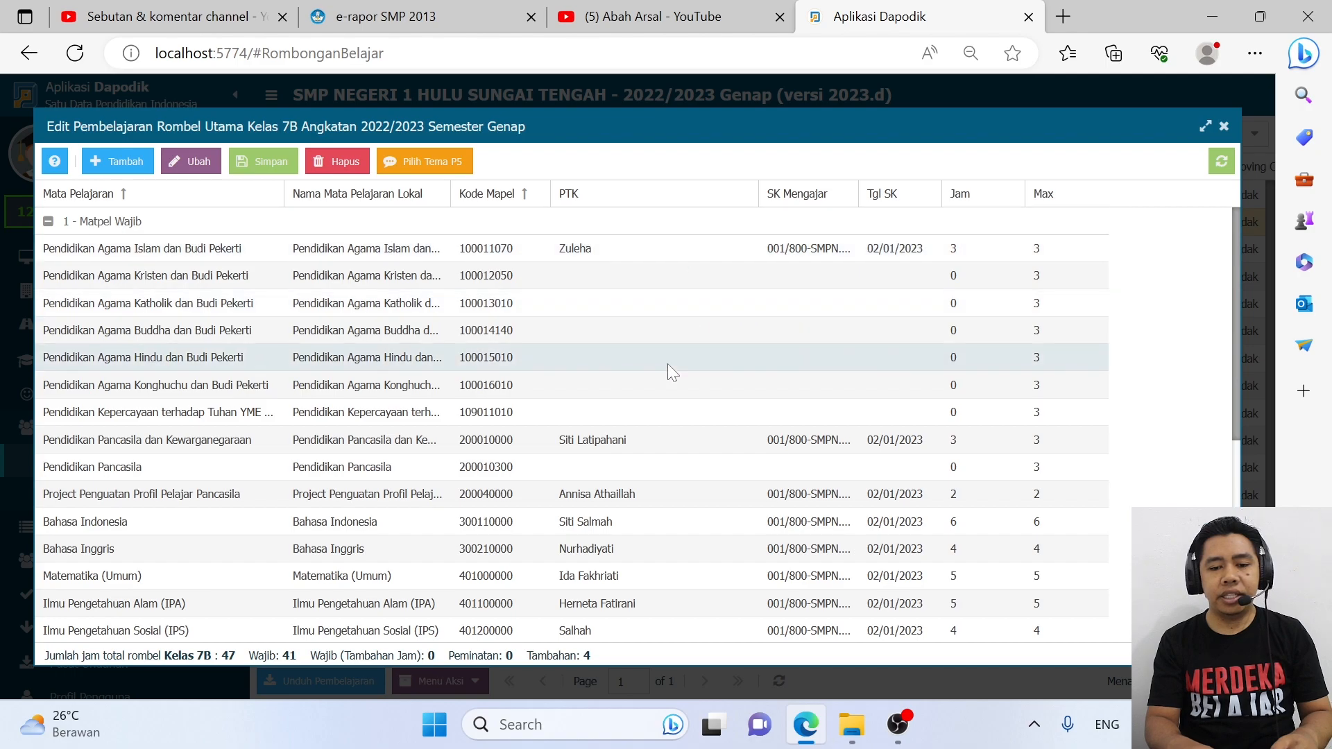
pyautogui.scroll(-5, 671, 353)
pyautogui.scroll(5, 676, 443)
pyautogui.scroll(-5, 671, 413)
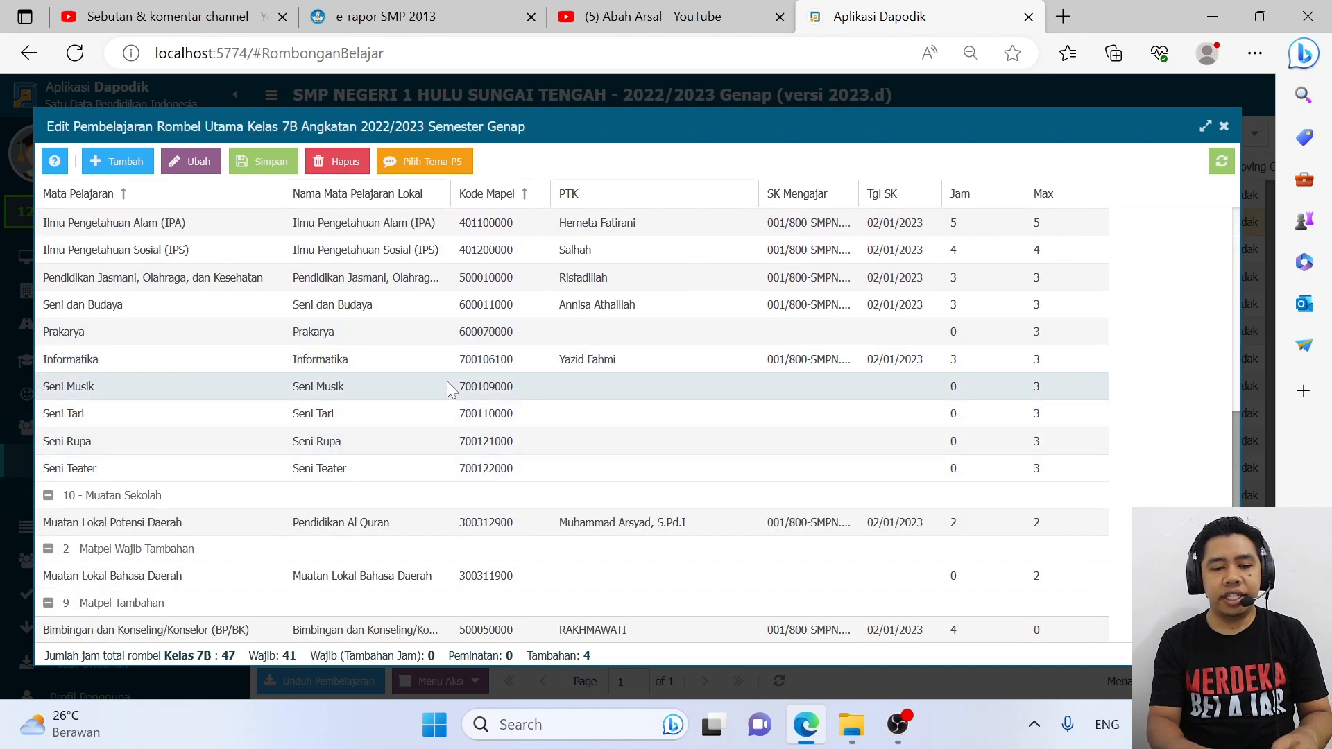
# Close the Kelas 7B assignments, collapse Rombongan Belajar, and return to e-Rapor SMP
pyautogui.click(1224, 126)
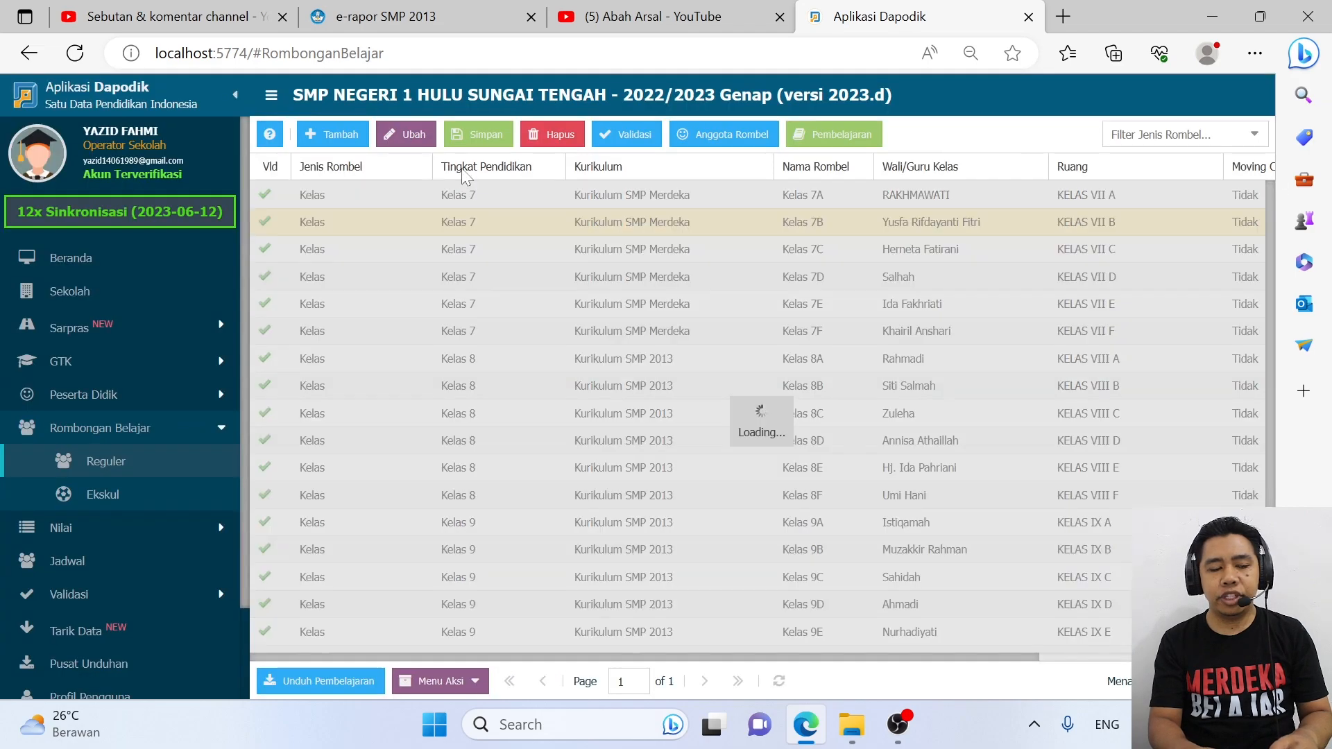
pyautogui.click(106, 425)
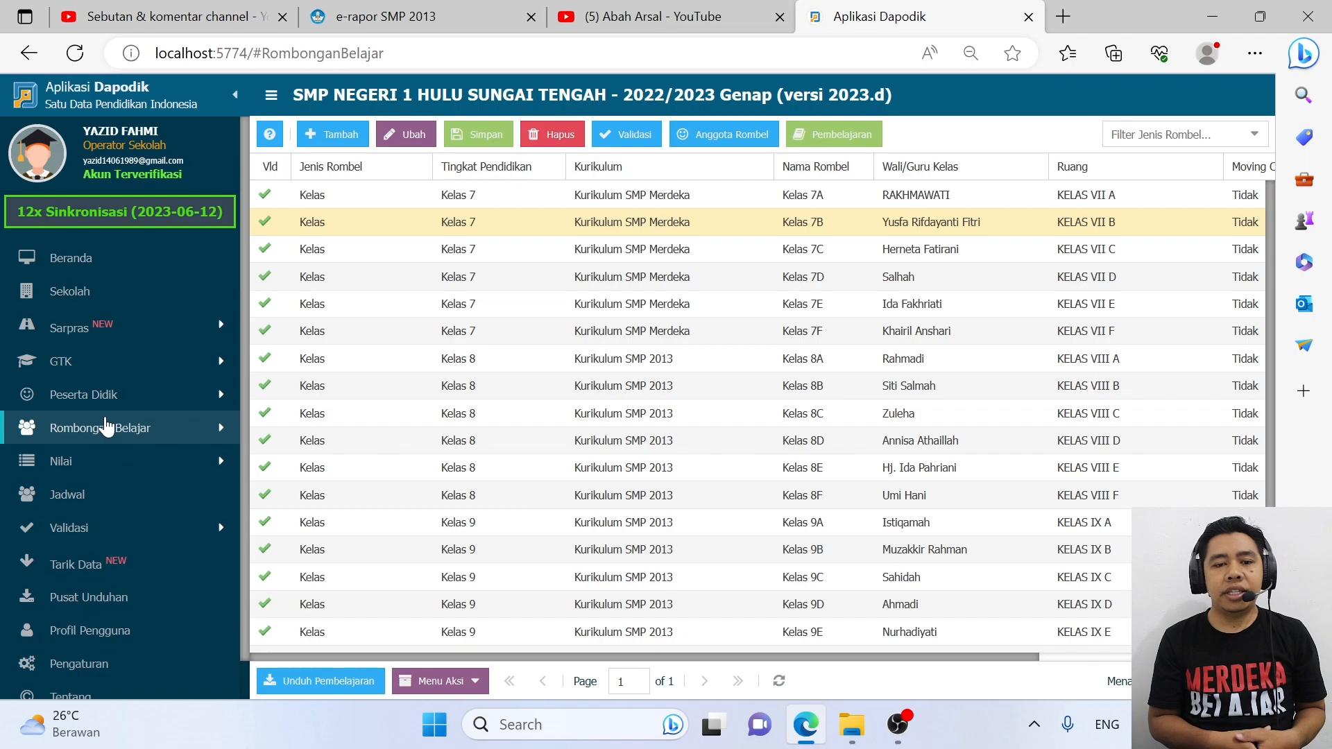
pyautogui.click(392, 8)
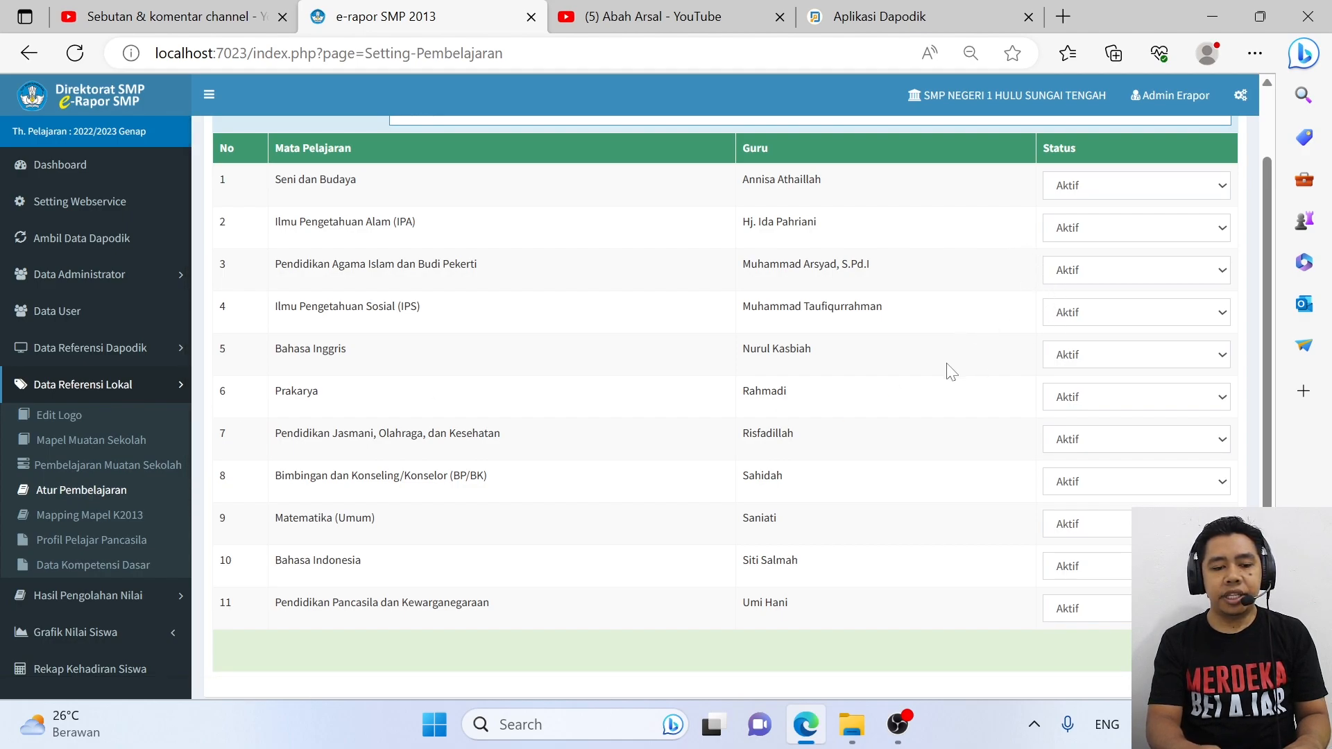
# Set Prakarya to Tidak aktif and save the learning settings
pyautogui.scroll(-1, 951, 372)
pyautogui.click(1164, 376)
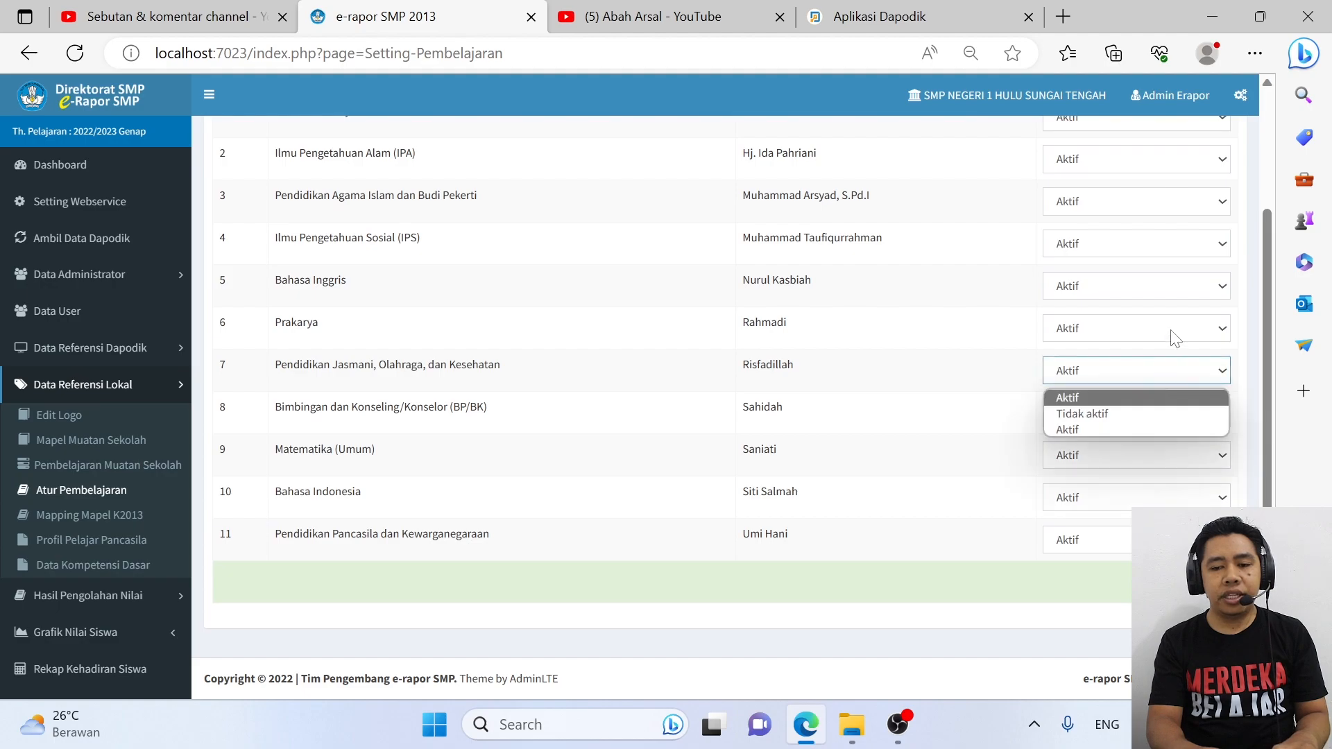
pyautogui.scroll(2, 1174, 338)
pyautogui.click(1119, 478)
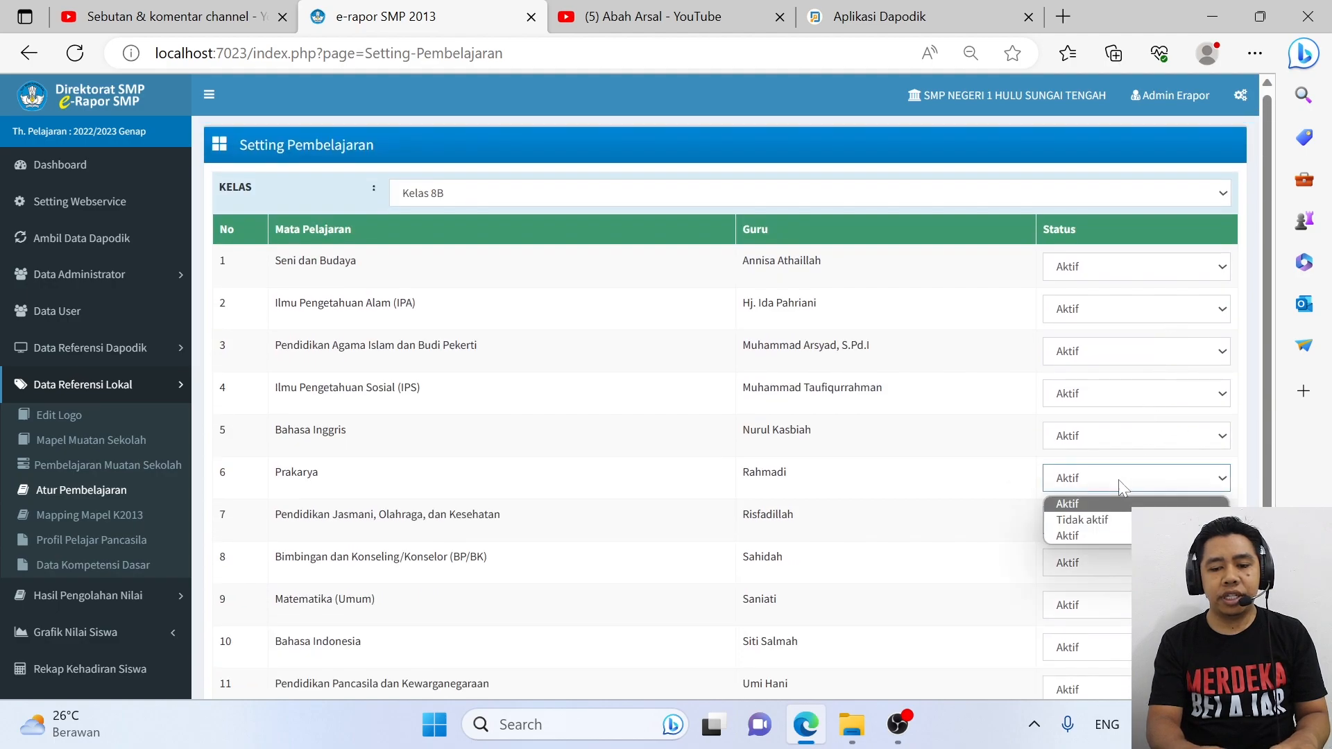
pyautogui.click(1096, 520)
pyautogui.scroll(-2, 971, 517)
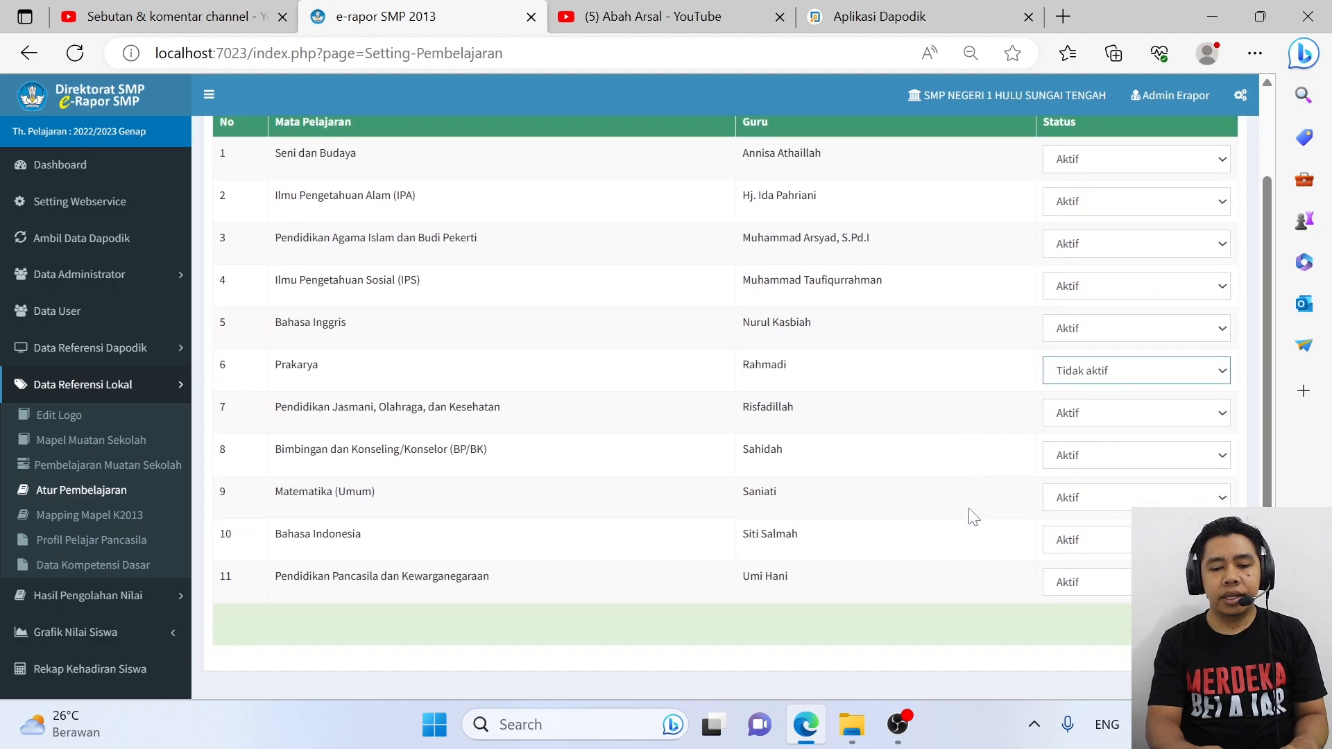
pyautogui.click(1196, 621)
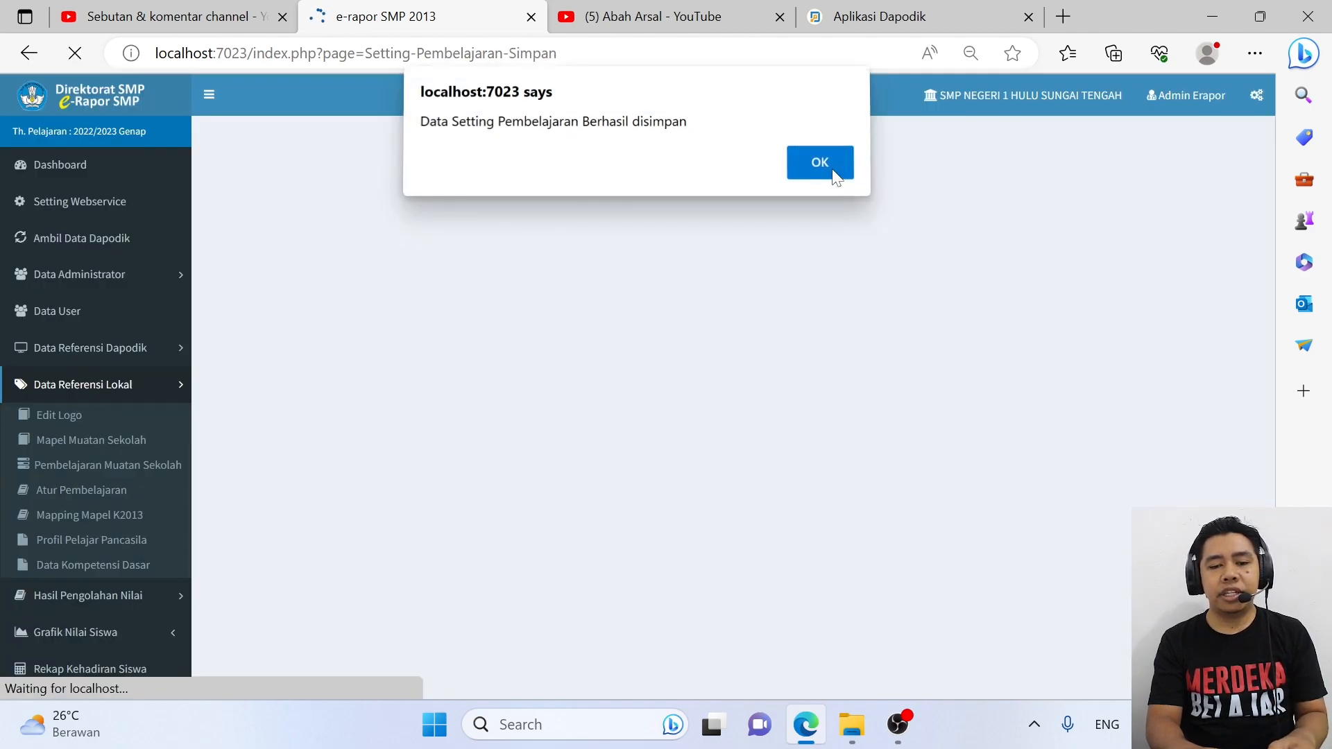
pyautogui.click(829, 167)
# Browse the subjects of Kelas 8A and Kelas 8 Terbuka, ending on Kelas 8A
pyautogui.click(872, 198)
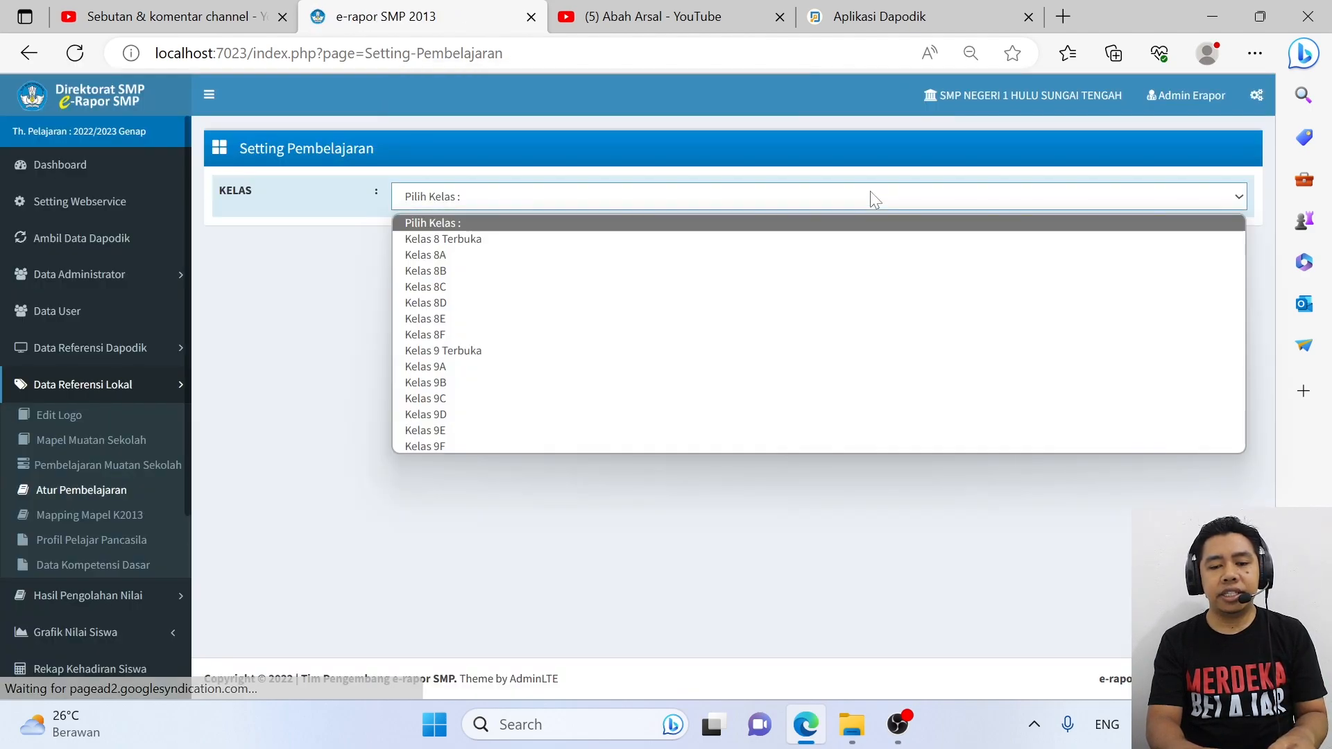
pyautogui.click(715, 255)
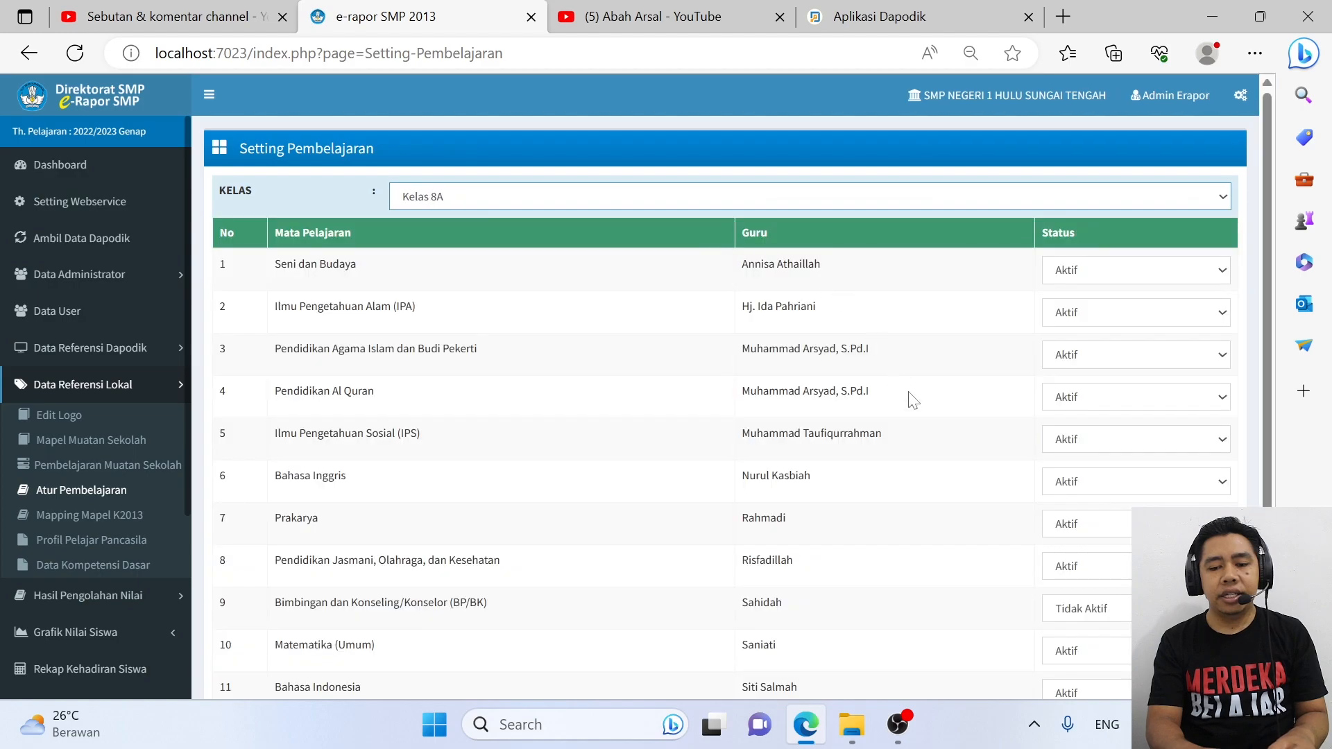
pyautogui.scroll(-1, 913, 400)
pyautogui.scroll(-3, 1002, 509)
pyautogui.scroll(4, 1003, 508)
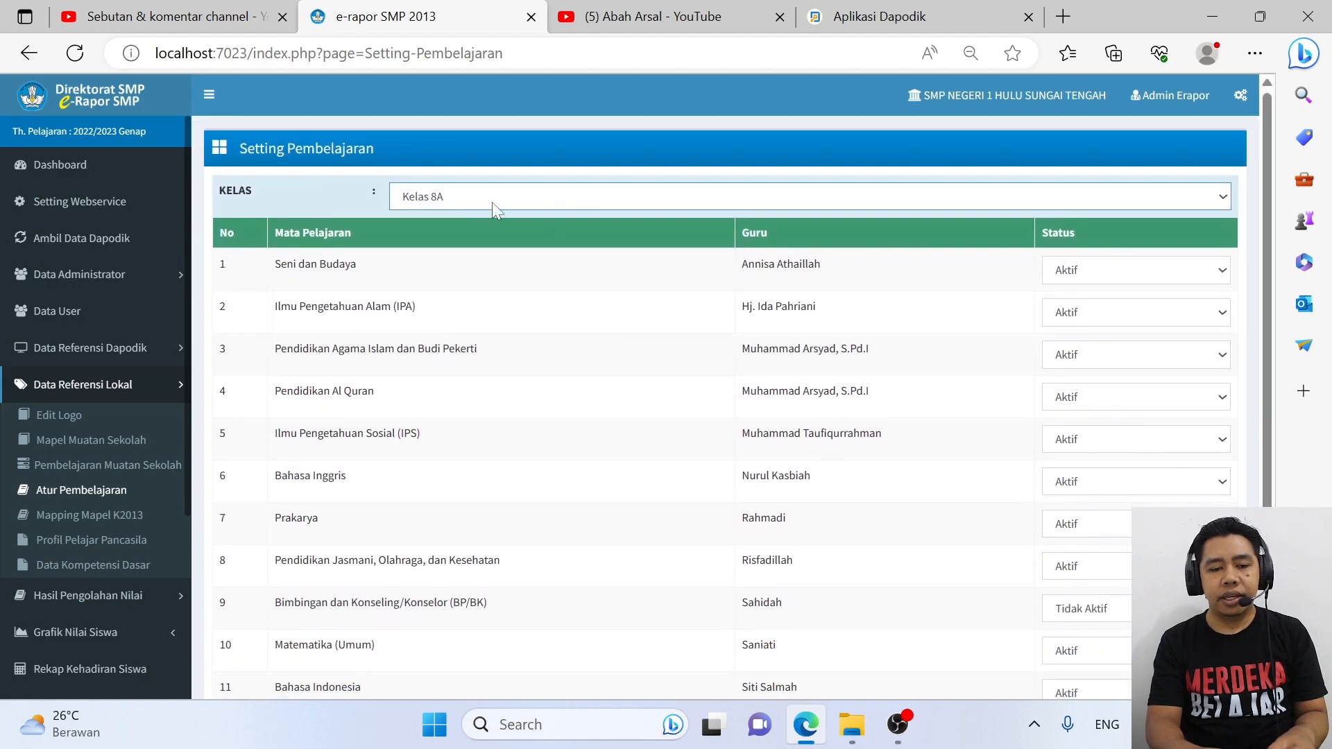
pyautogui.click(498, 205)
pyautogui.click(476, 239)
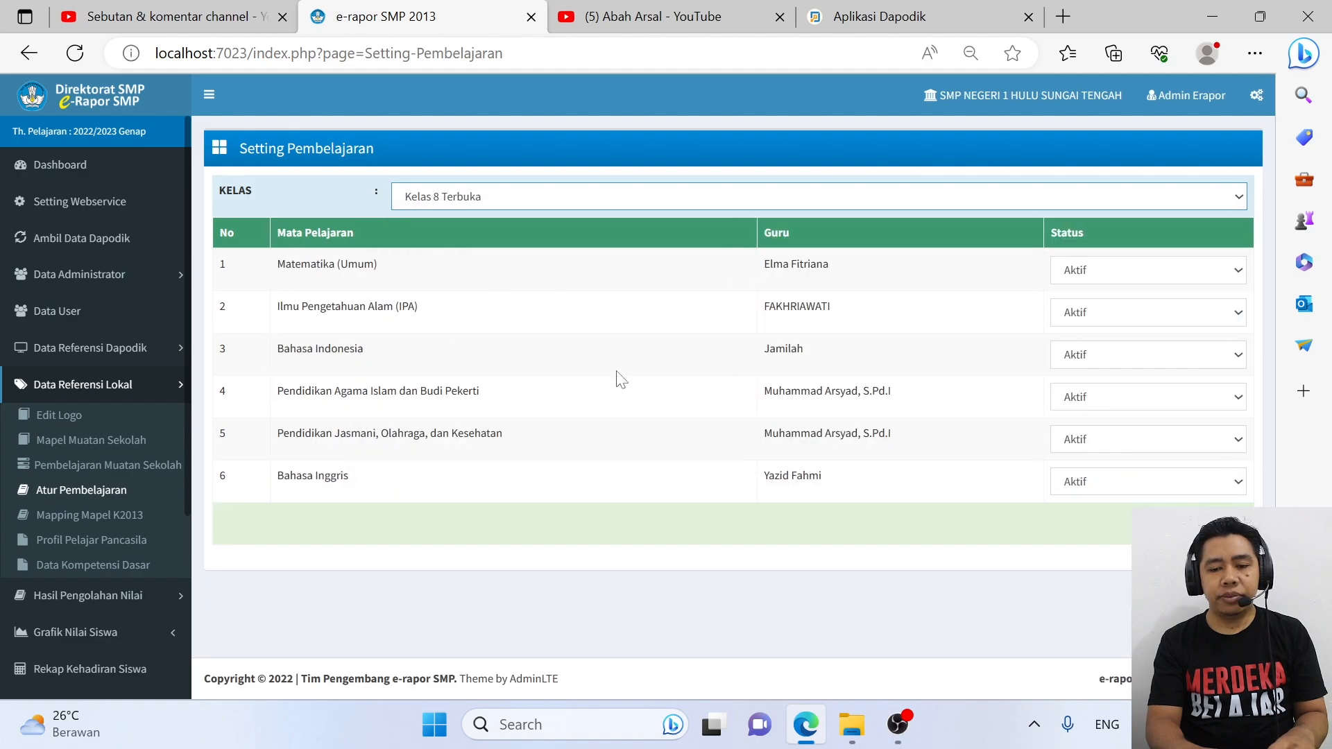
pyautogui.click(506, 197)
pyautogui.click(452, 256)
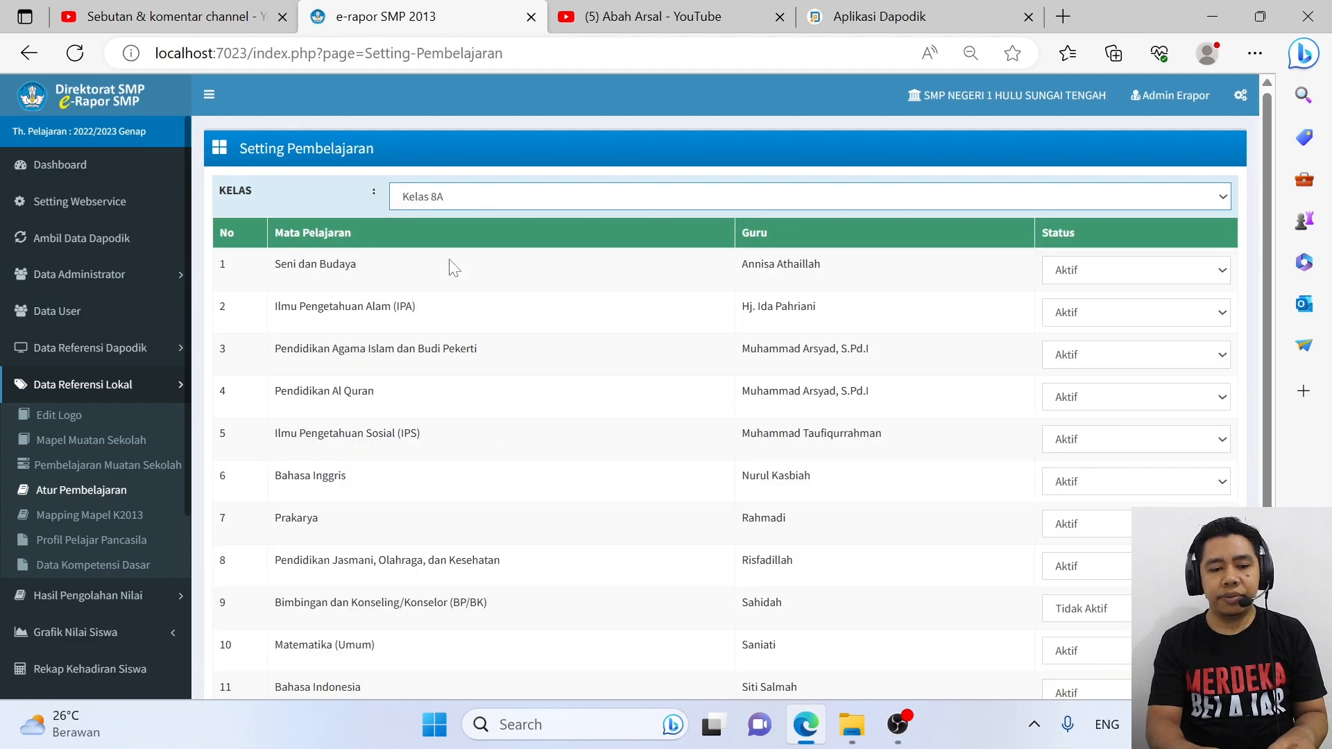
pyautogui.scroll(-3, 582, 368)
pyautogui.scroll(3, 583, 368)
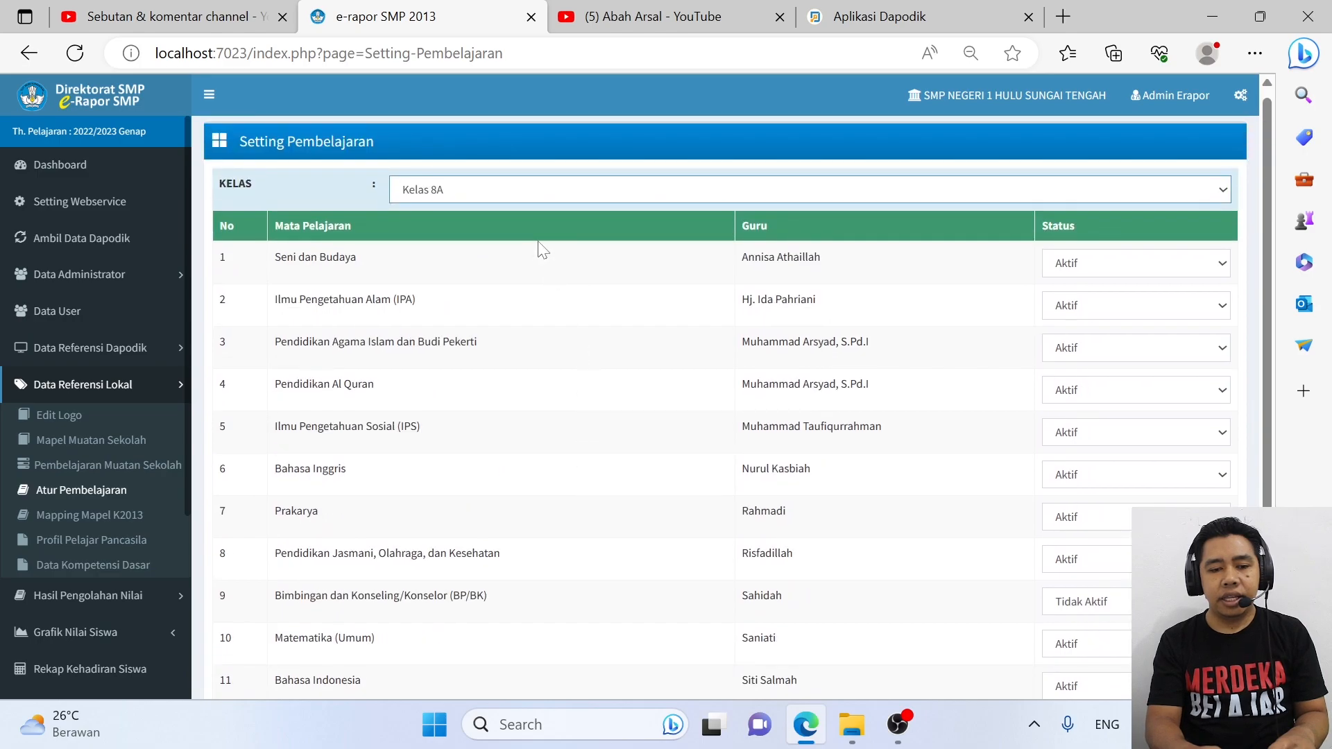
# Set Kelas 8B's Prakarya back to Aktif and save the learning settings
pyautogui.click(527, 197)
pyautogui.click(455, 266)
pyautogui.scroll(-1, 562, 326)
pyautogui.click(1090, 469)
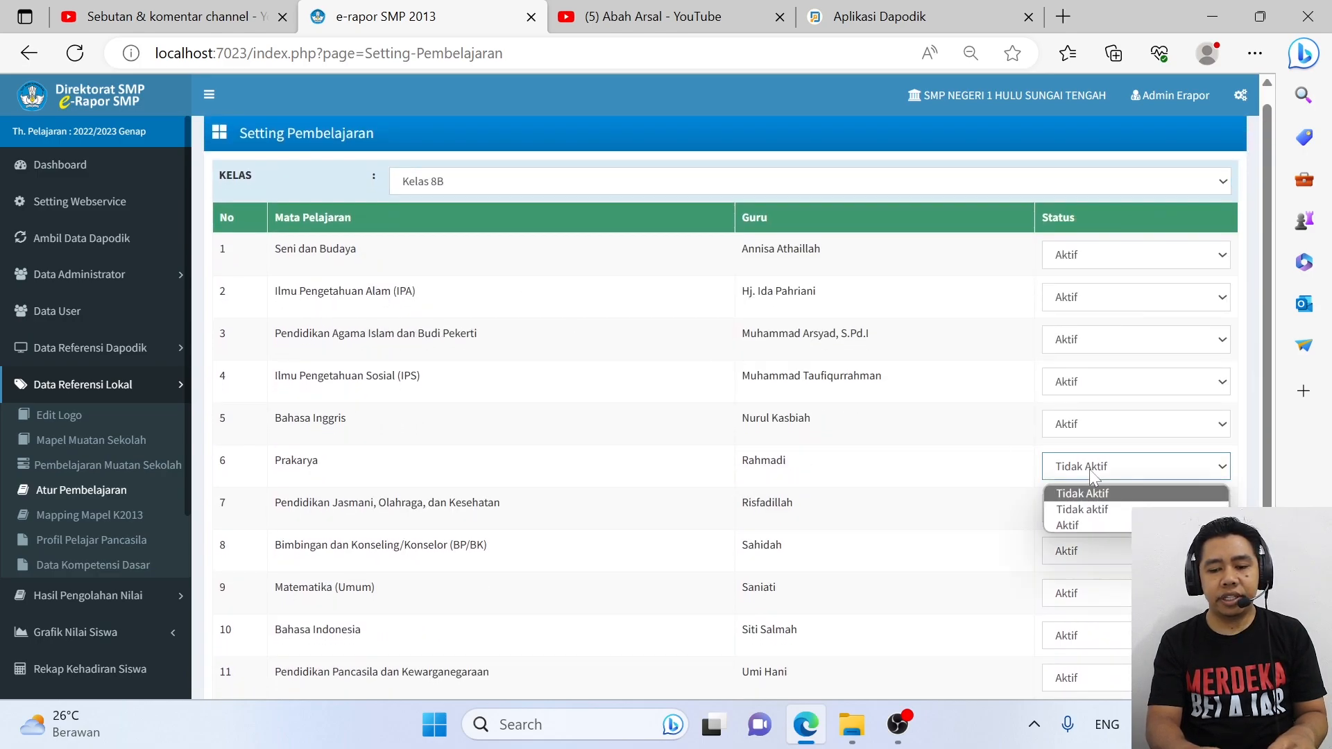
pyautogui.click(1057, 523)
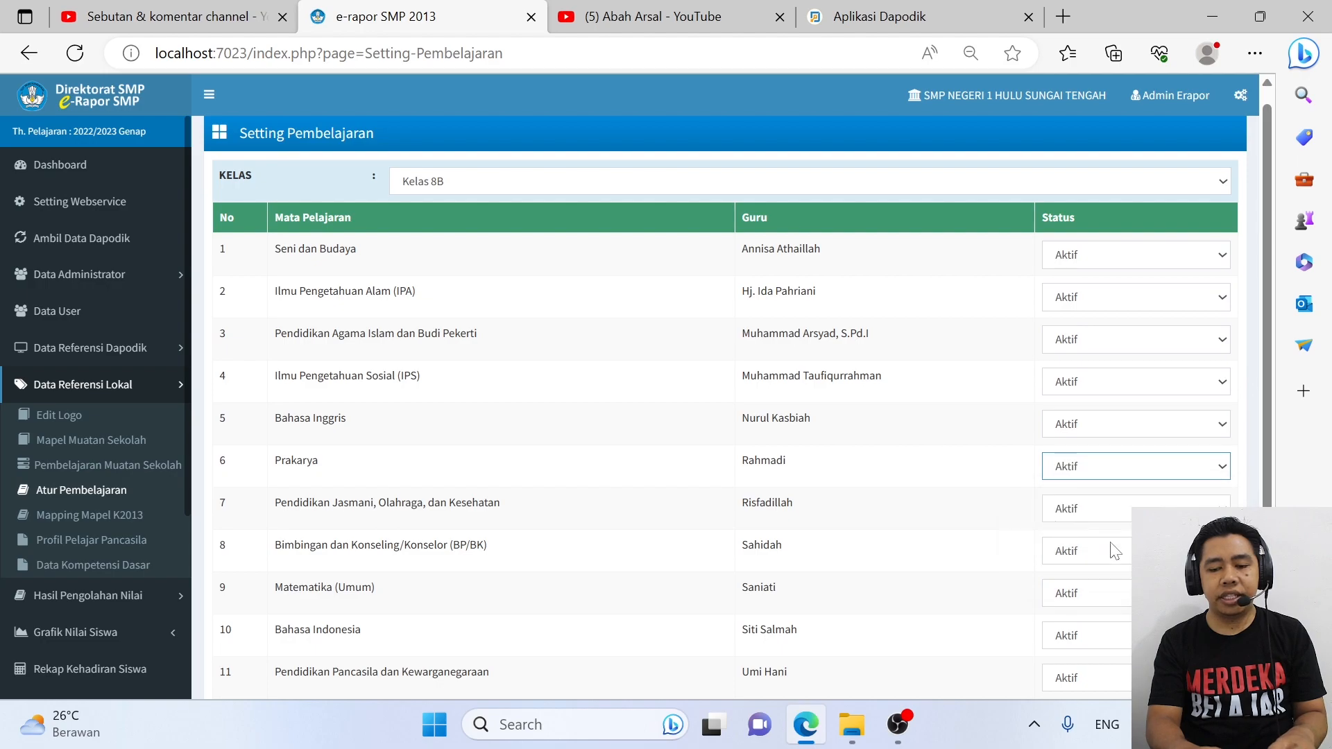
pyautogui.scroll(-3, 1114, 551)
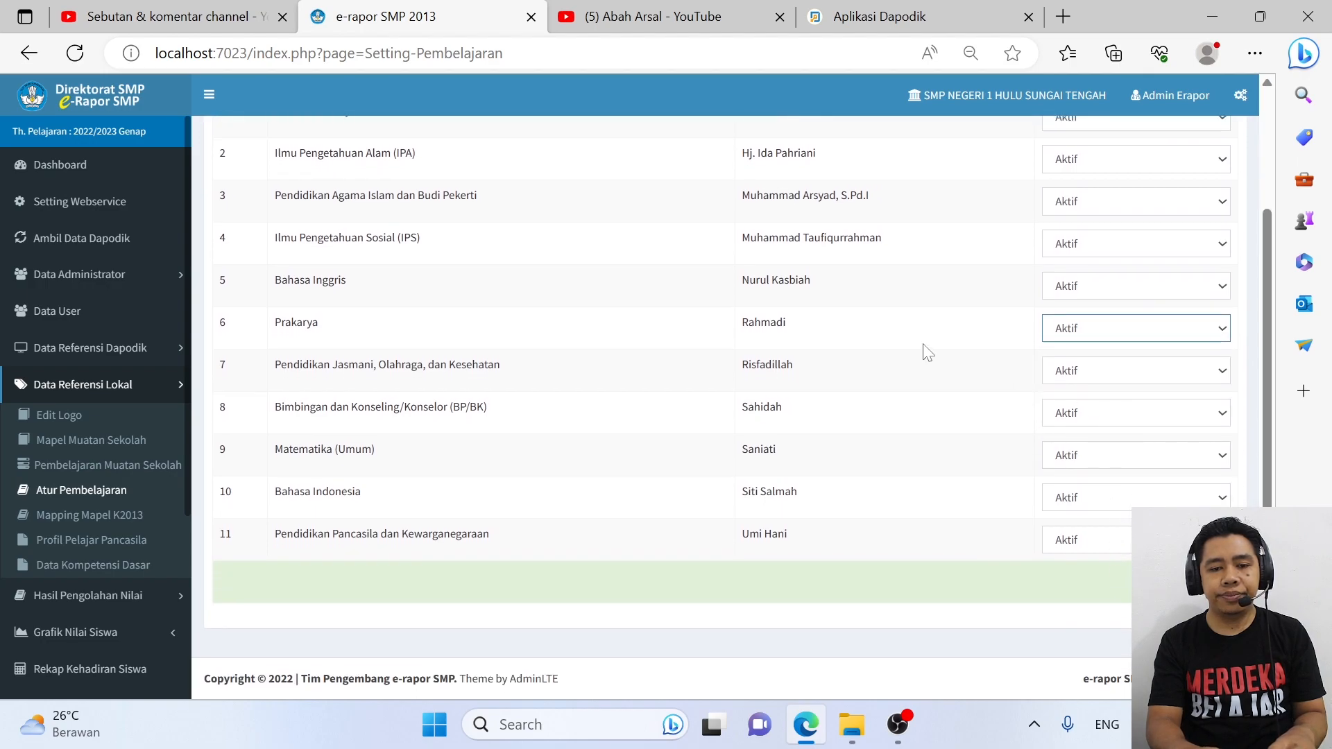
pyautogui.press('Return')
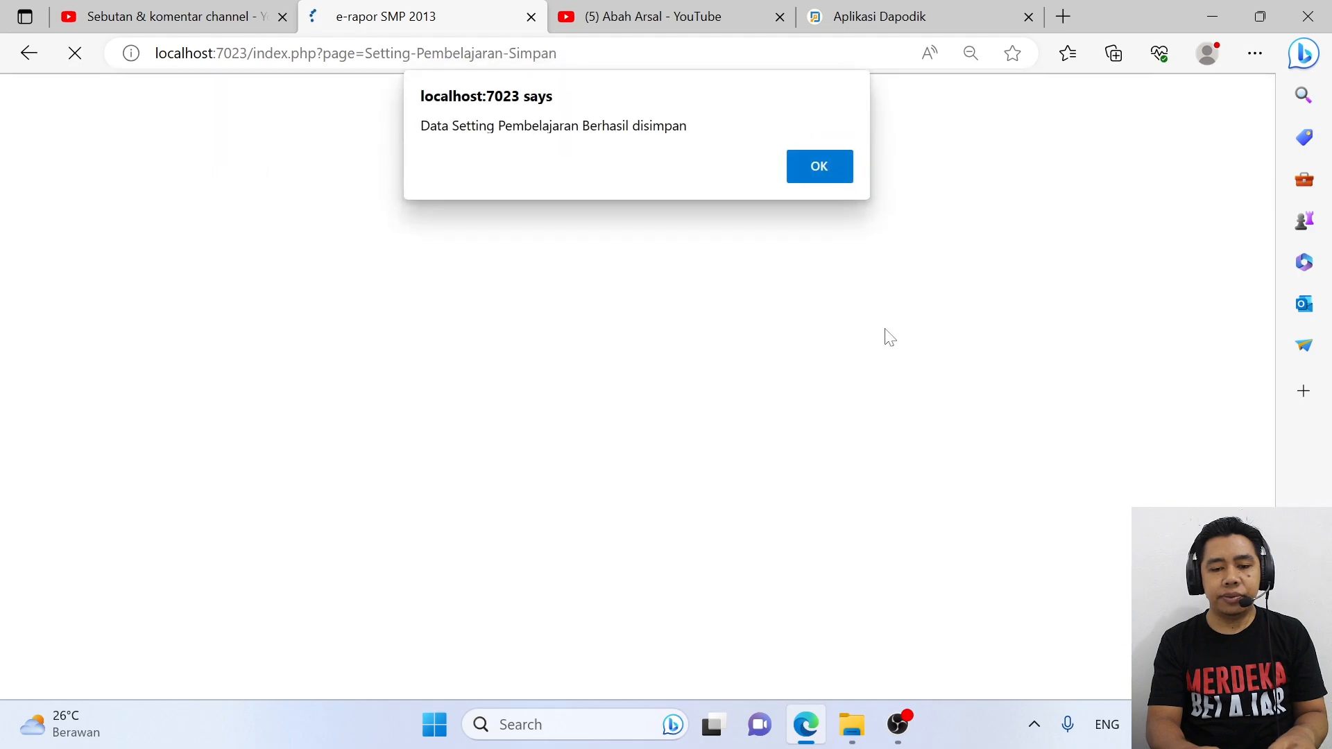
pyautogui.click(816, 172)
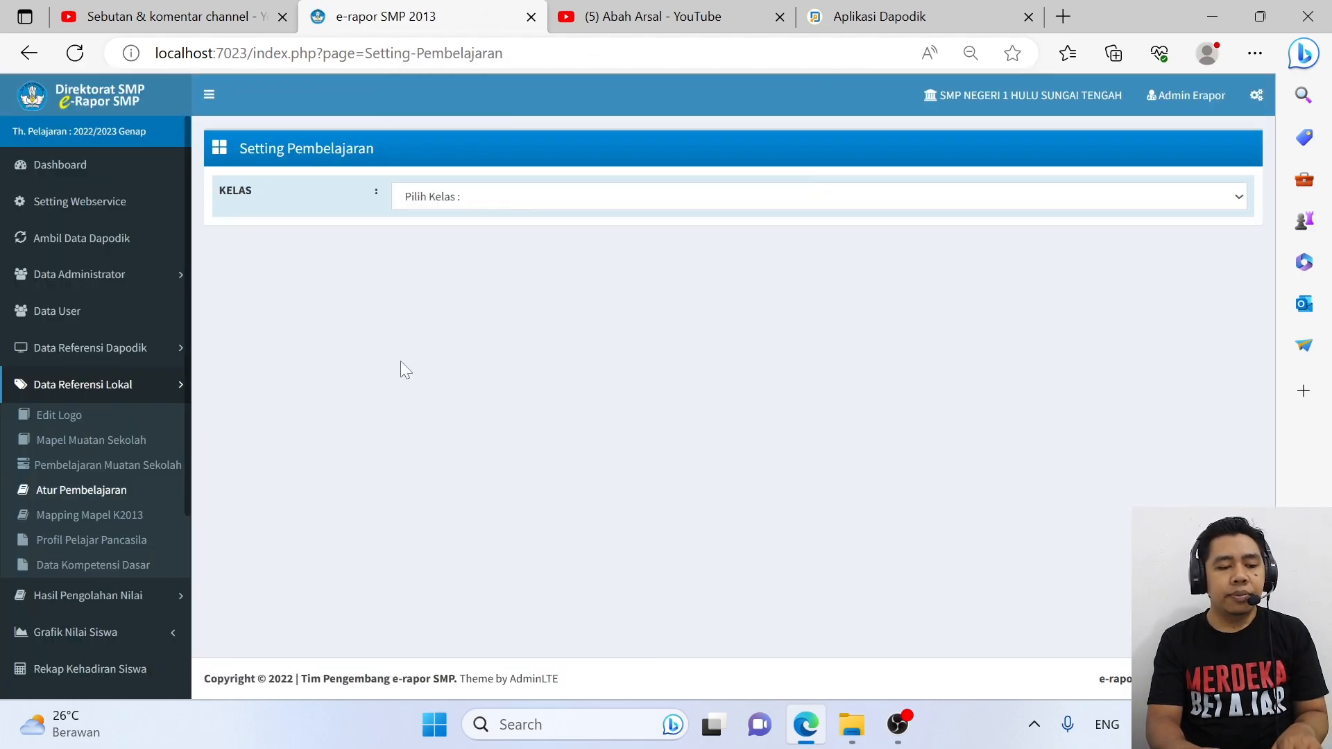
# Open Pendidikan Al Quran in Mapel Muatan Sekolah, cancel the edit, and go to YouTube Studio
pyautogui.click(136, 452)
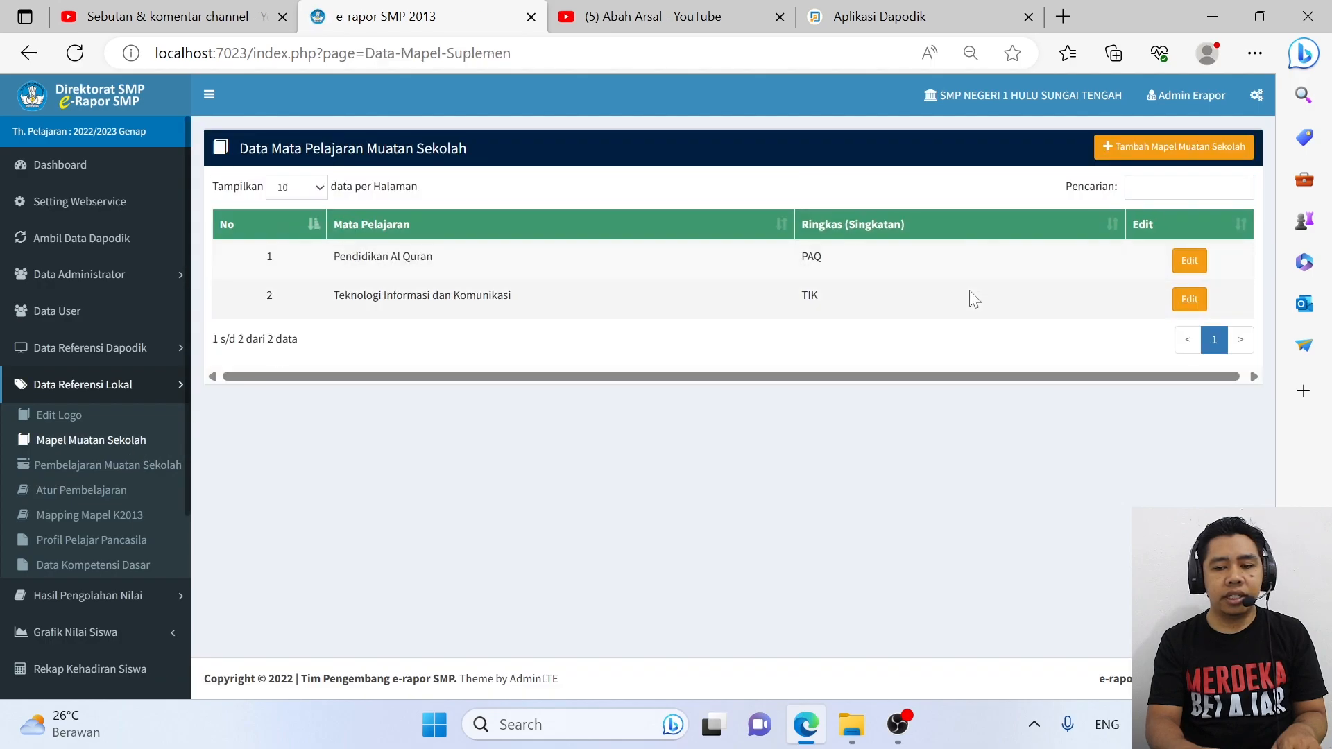
pyautogui.click(1189, 261)
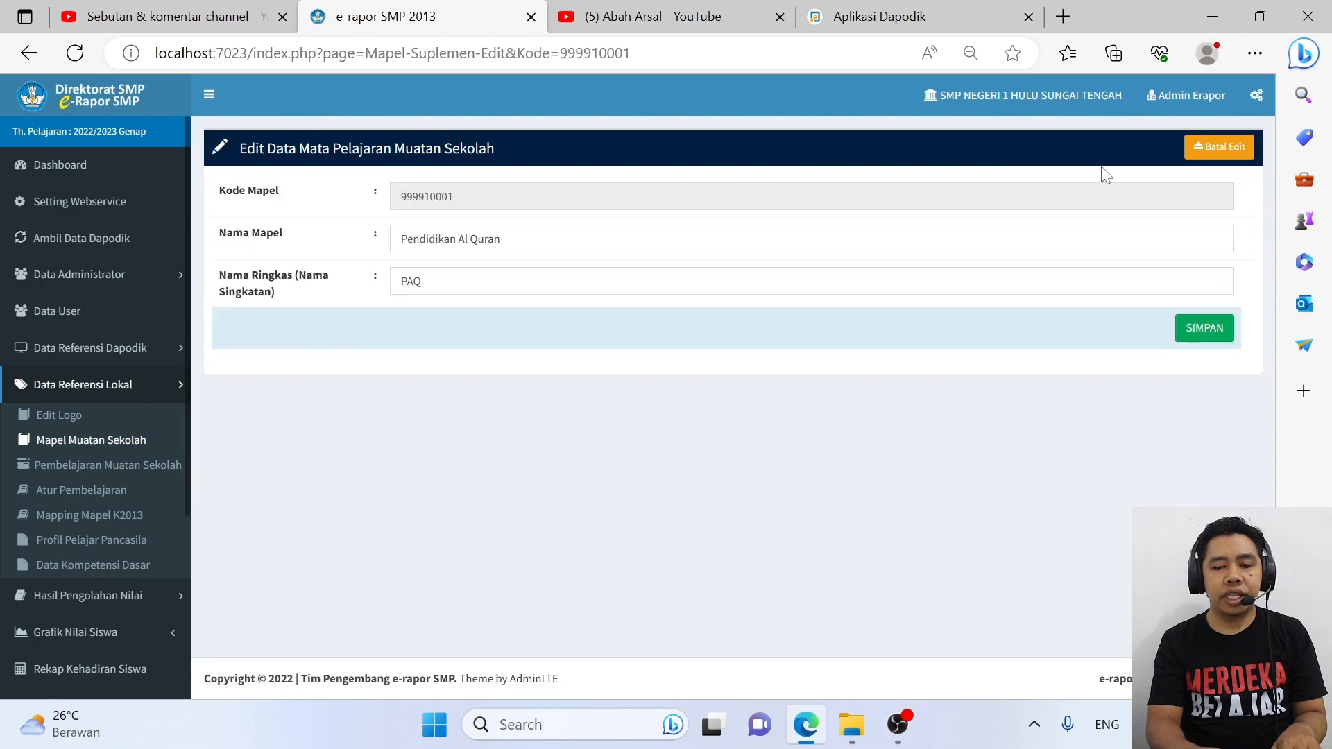
pyautogui.click(1217, 146)
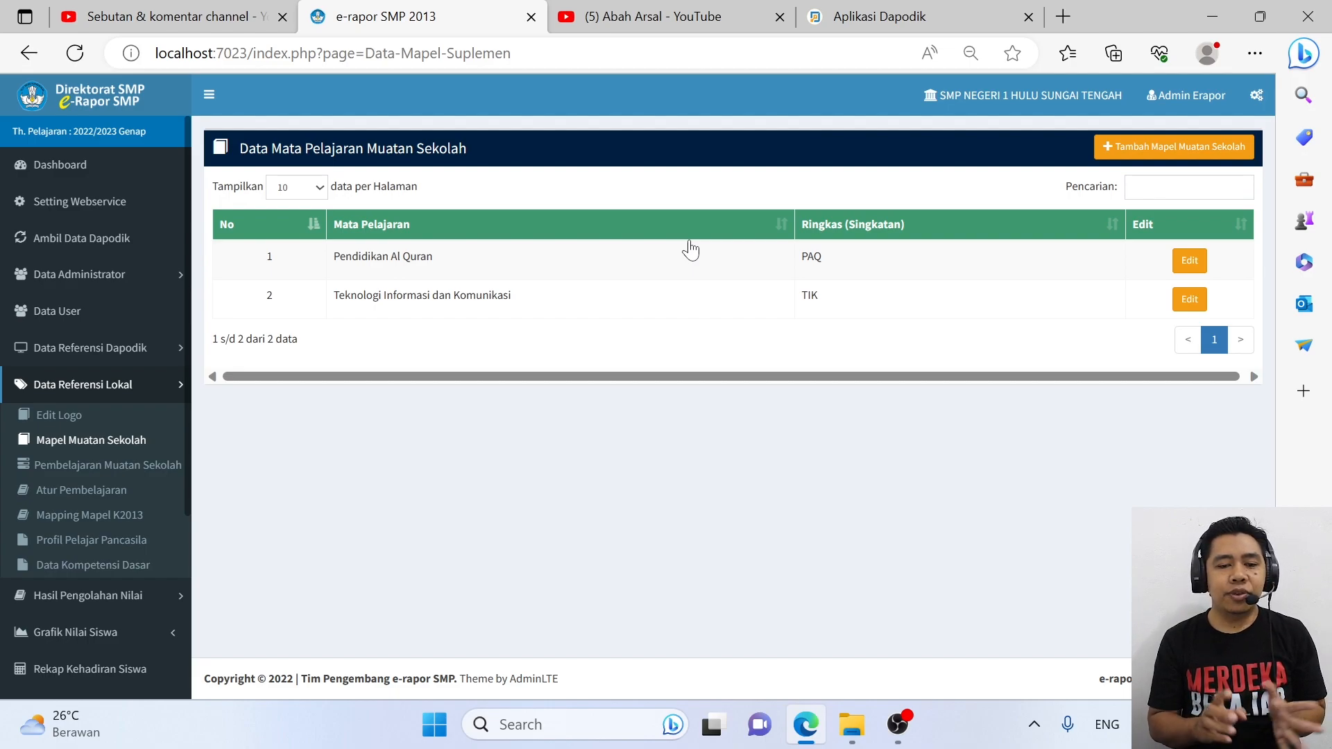
pyautogui.click(276, 11)
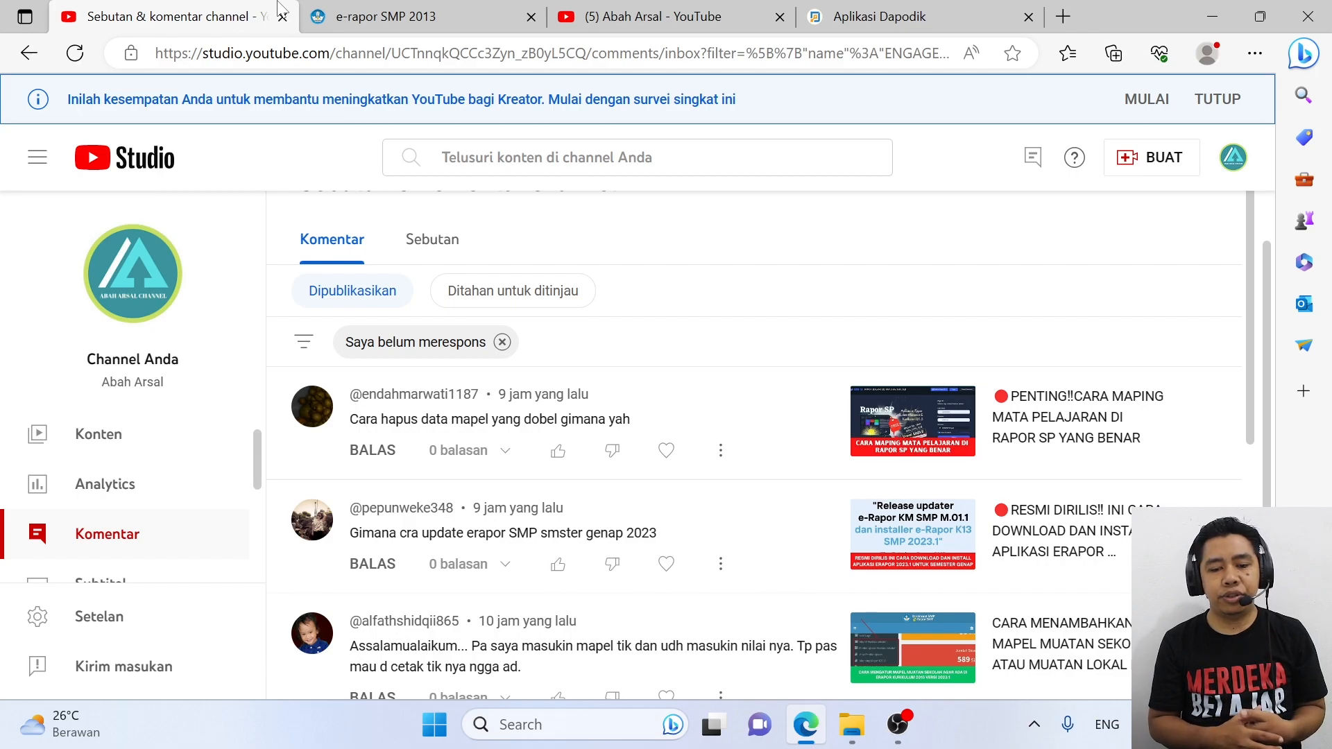
pyautogui.scroll(-2, 318, 446)
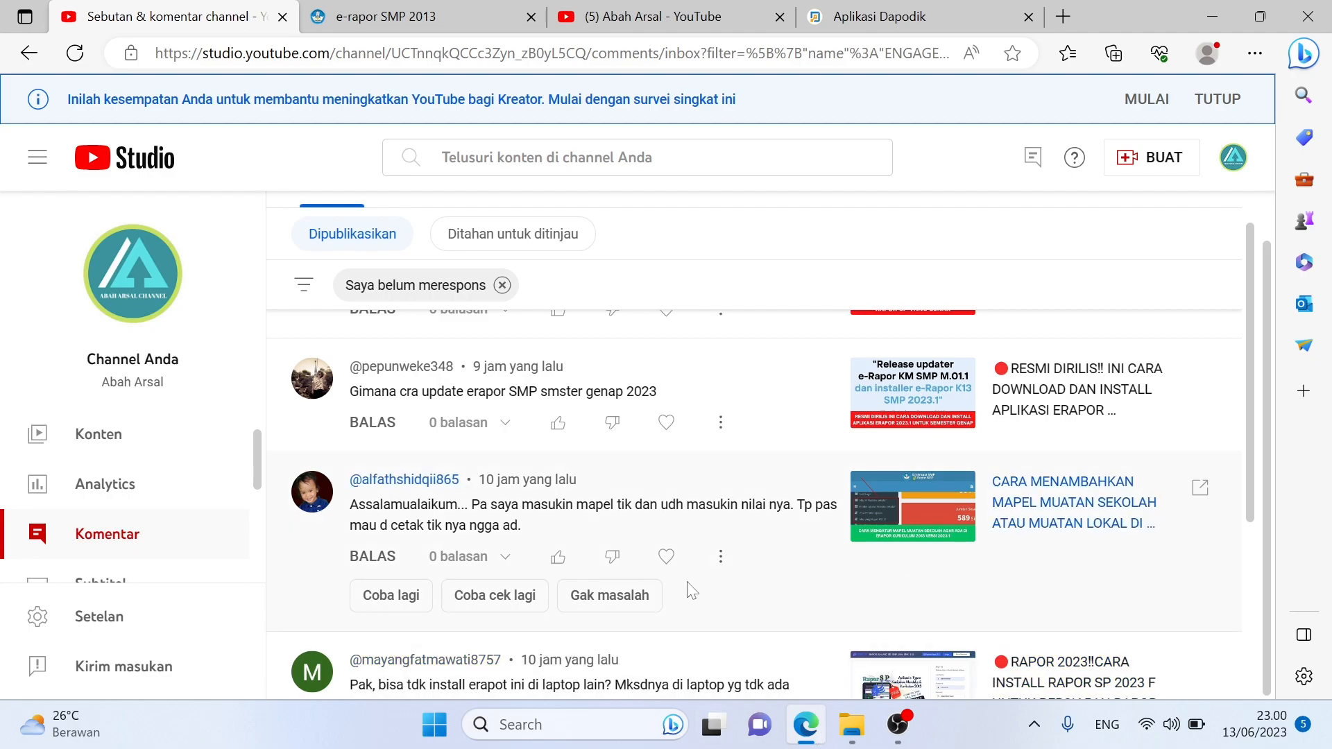
# Read further down the unanswered comments, then go back to the e-rapor SMP 2013 tab
pyautogui.scroll(-2, 687, 588)
pyautogui.scroll(-1, 690, 590)
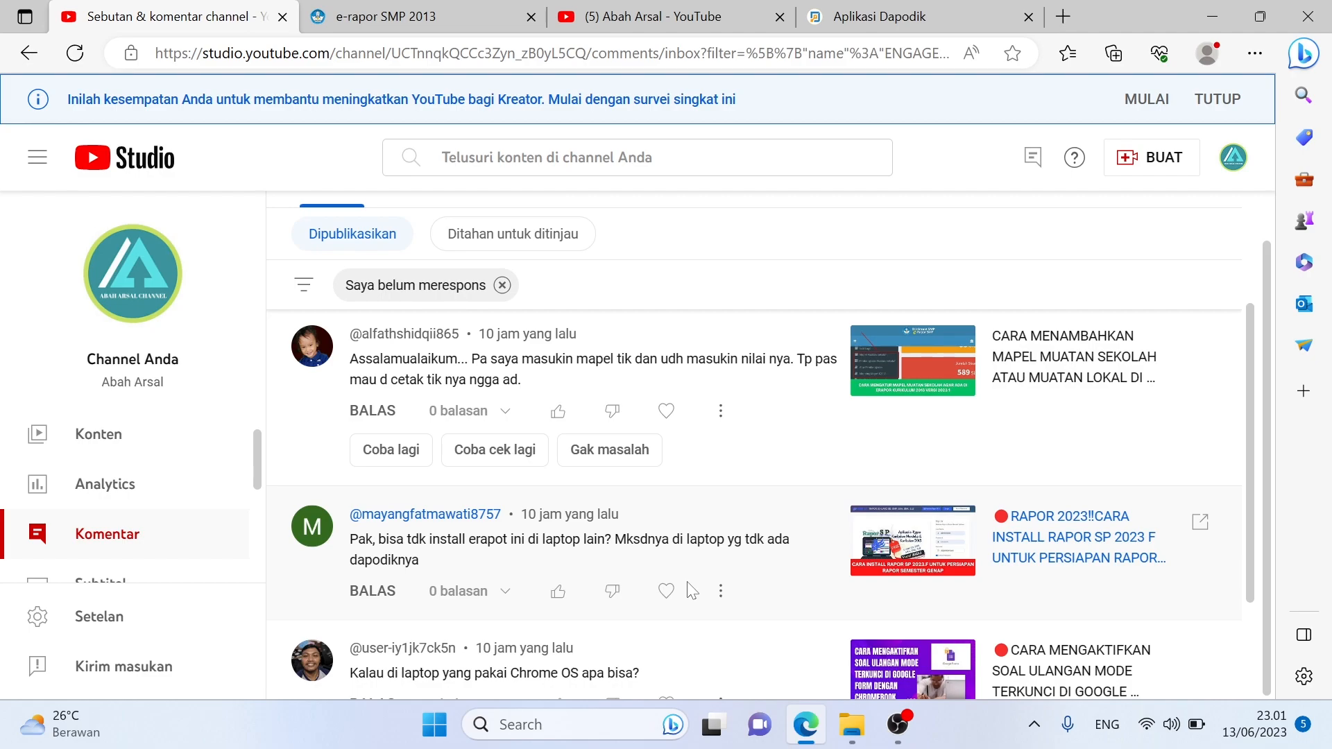
pyautogui.click(380, 9)
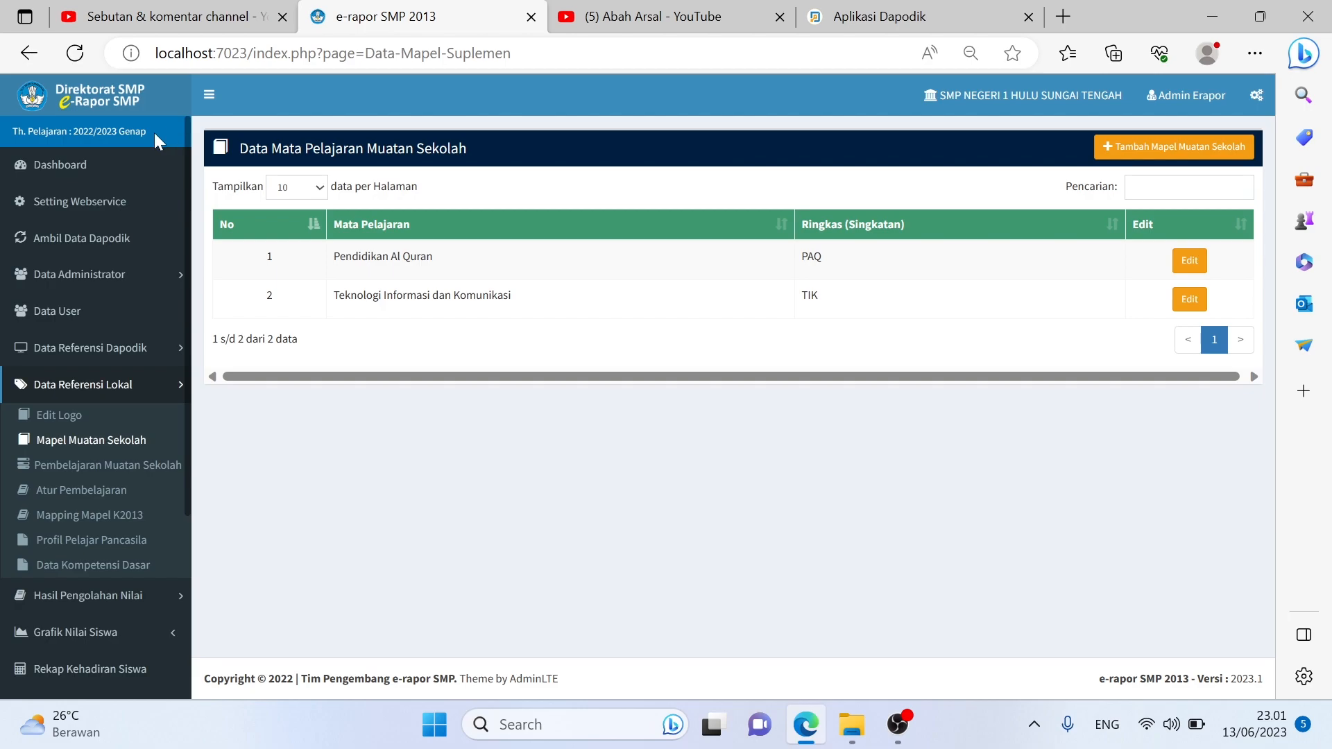
# Dismiss the dashboard's Informasi popup and go to Data Referensi Lokal > Mapping Mapel K2013
pyautogui.click(90, 178)
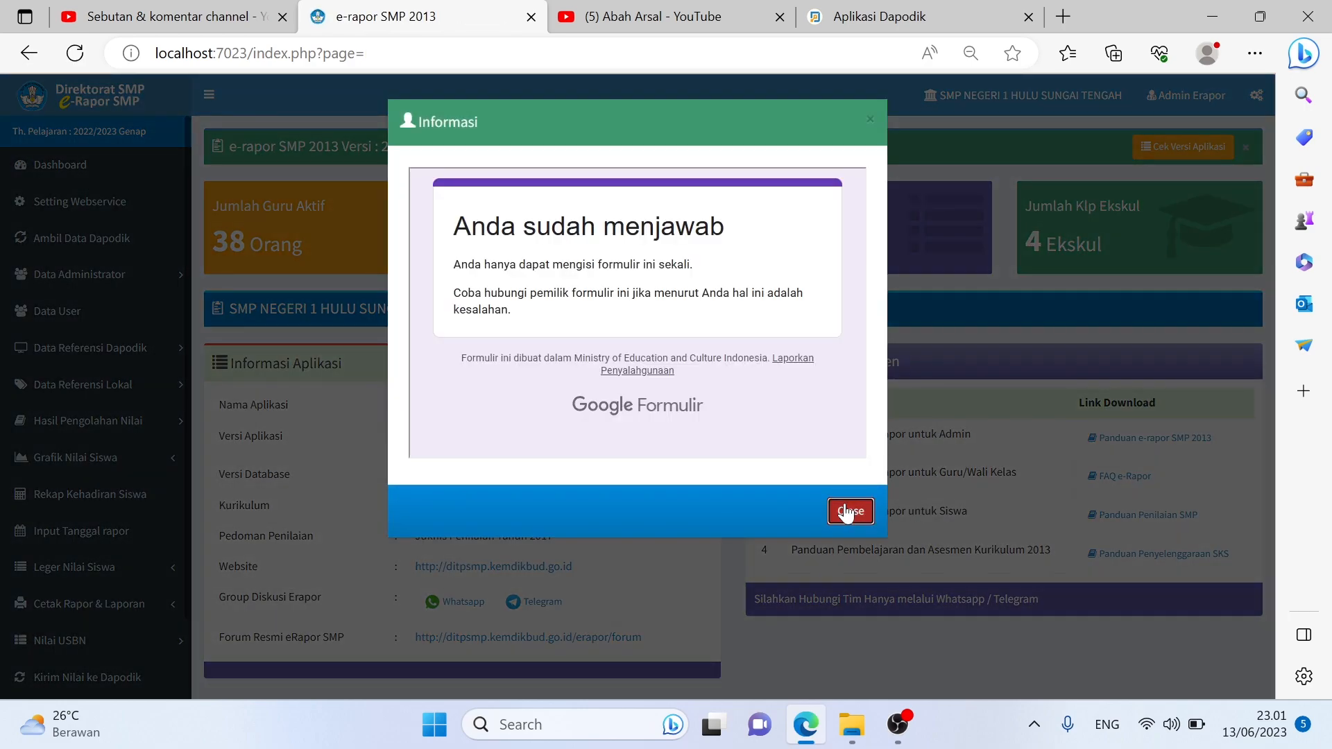
pyautogui.click(849, 511)
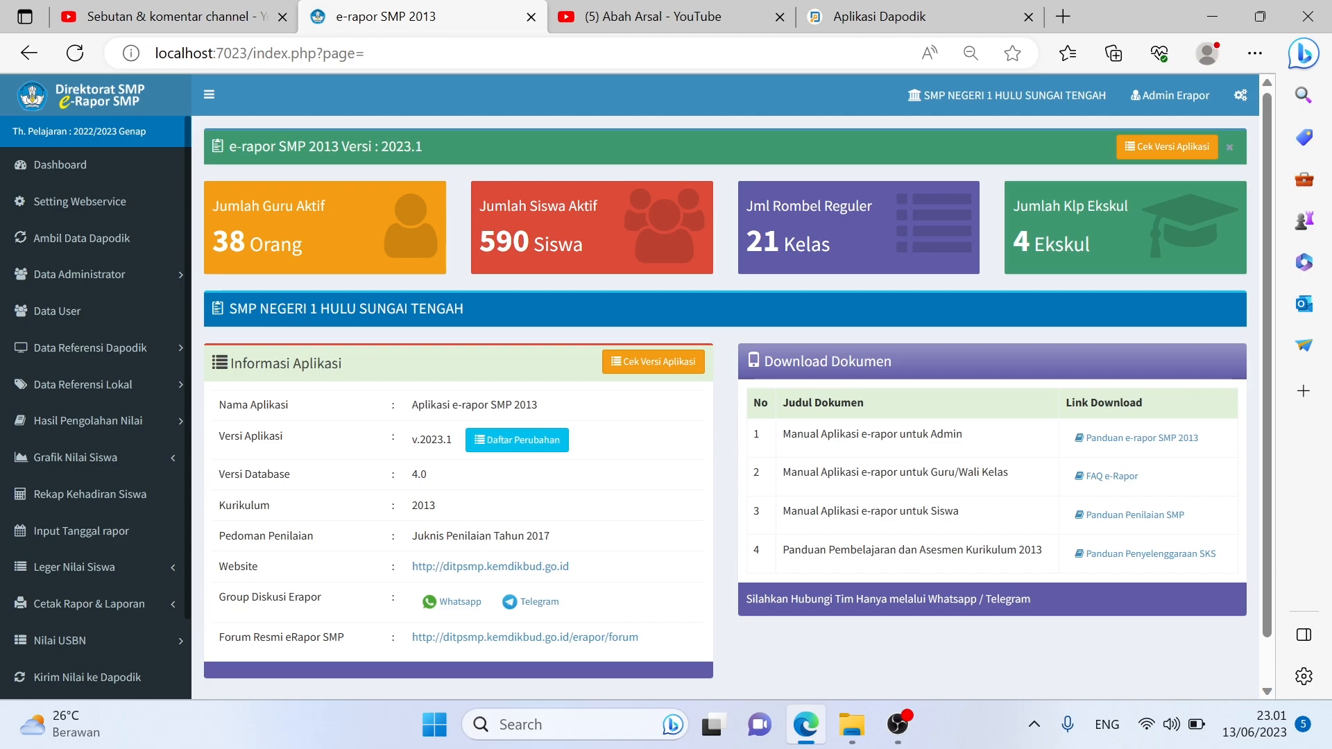
pyautogui.click(167, 392)
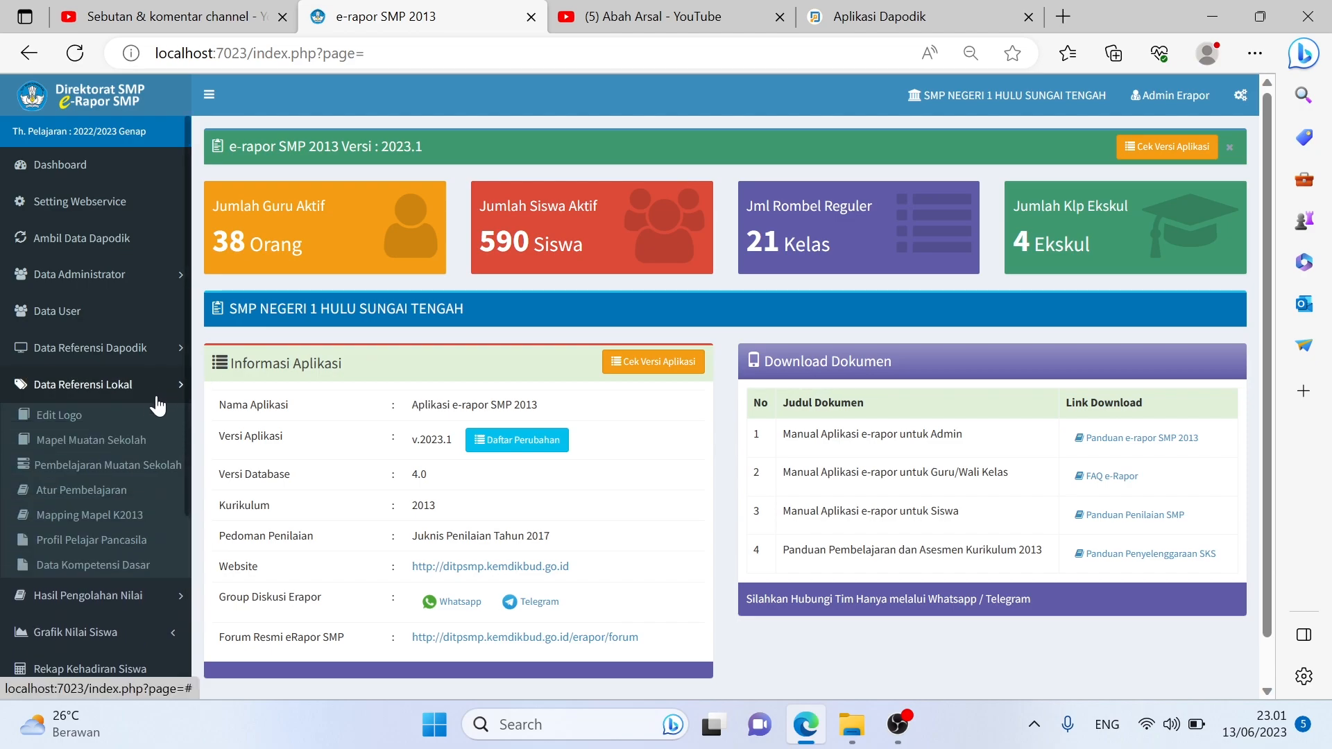
pyautogui.click(122, 517)
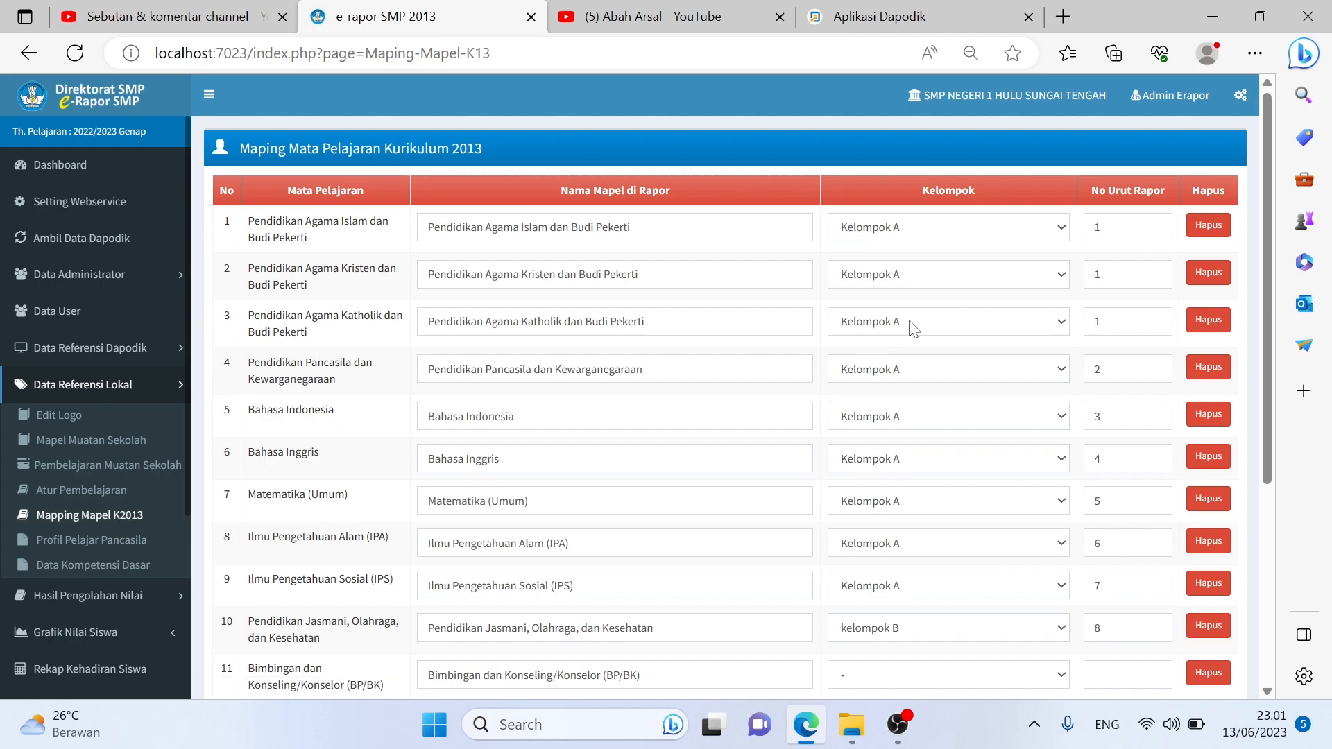
# Check the No Urut Rapor values for rows 1–3 and row 15
pyautogui.scroll(-2, 910, 329)
pyautogui.scroll(1, 911, 329)
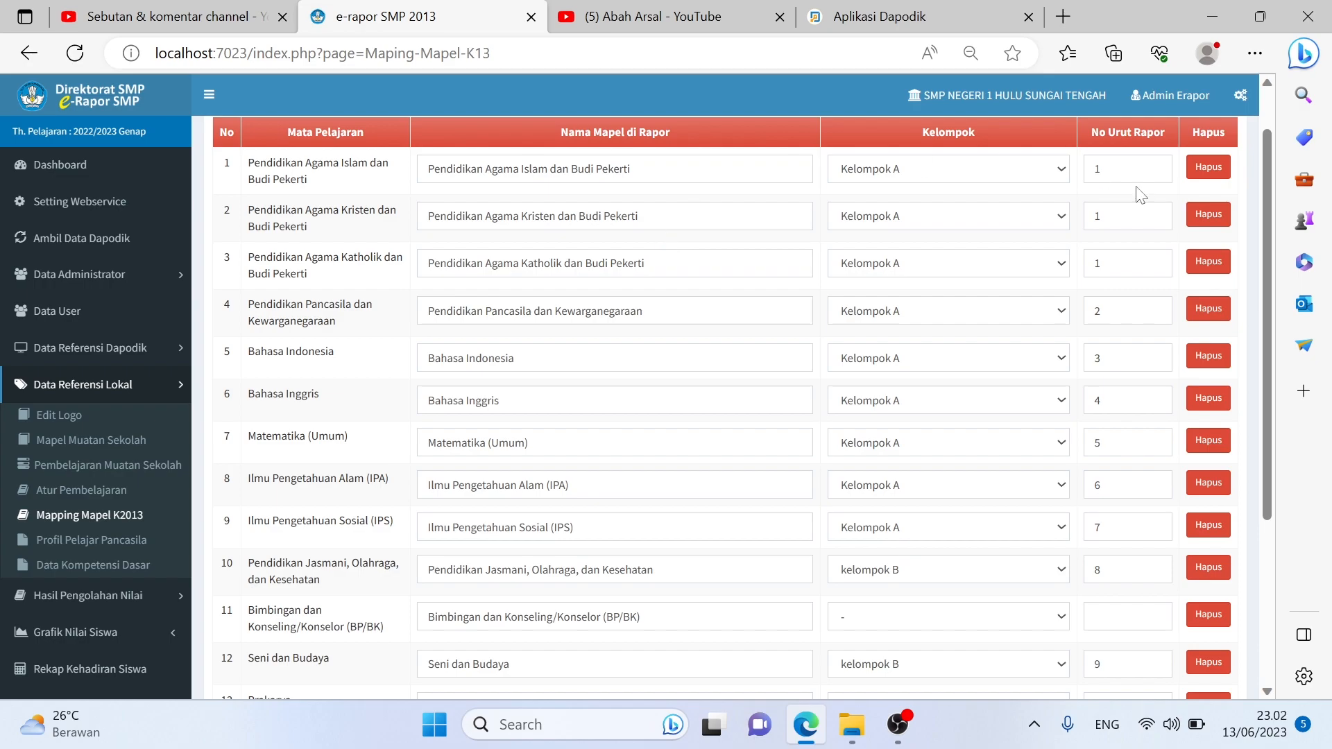
pyautogui.click(1098, 168)
pyautogui.click(1098, 215)
pyautogui.click(1097, 262)
pyautogui.scroll(-1, 1033, 434)
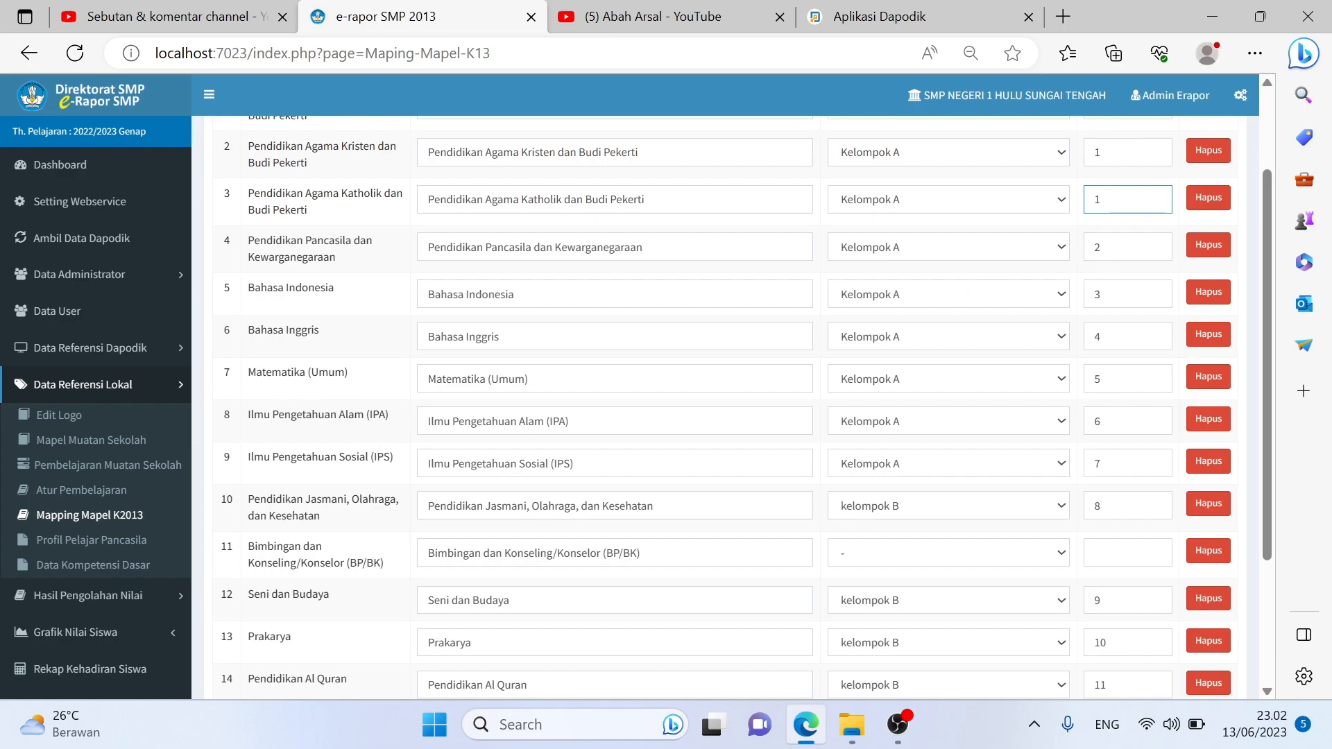
pyautogui.scroll(-2, 737, 407)
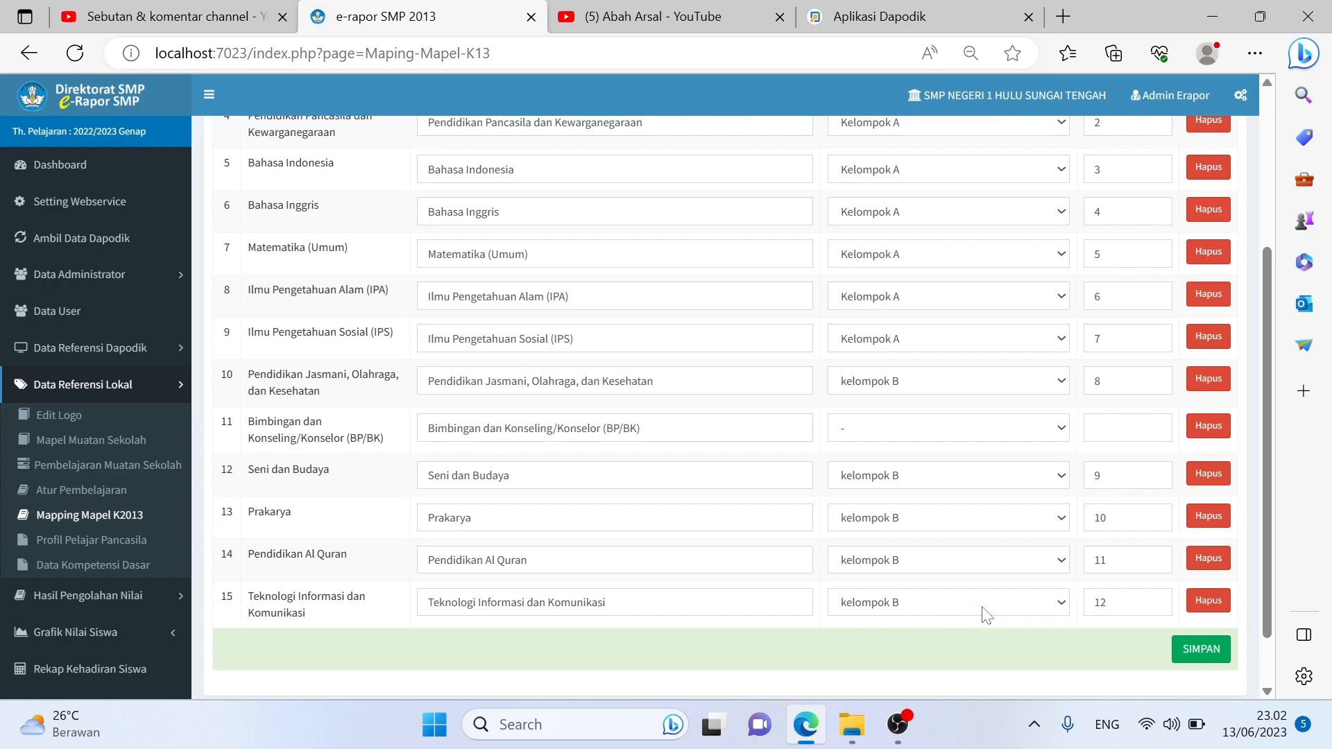
pyautogui.click(1116, 602)
# Save the K2013 subject mapping, acknowledge the confirmation, and go to YouTube Studio
pyautogui.click(1201, 652)
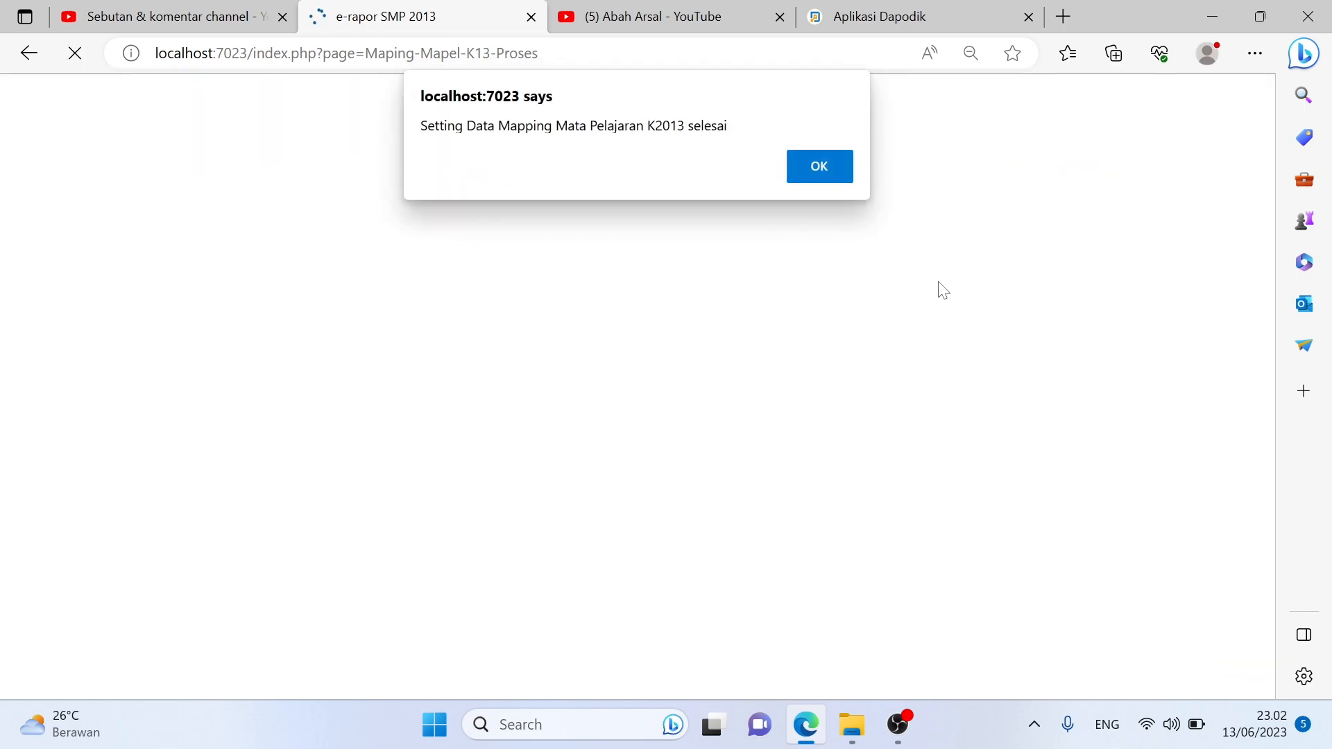
pyautogui.click(816, 163)
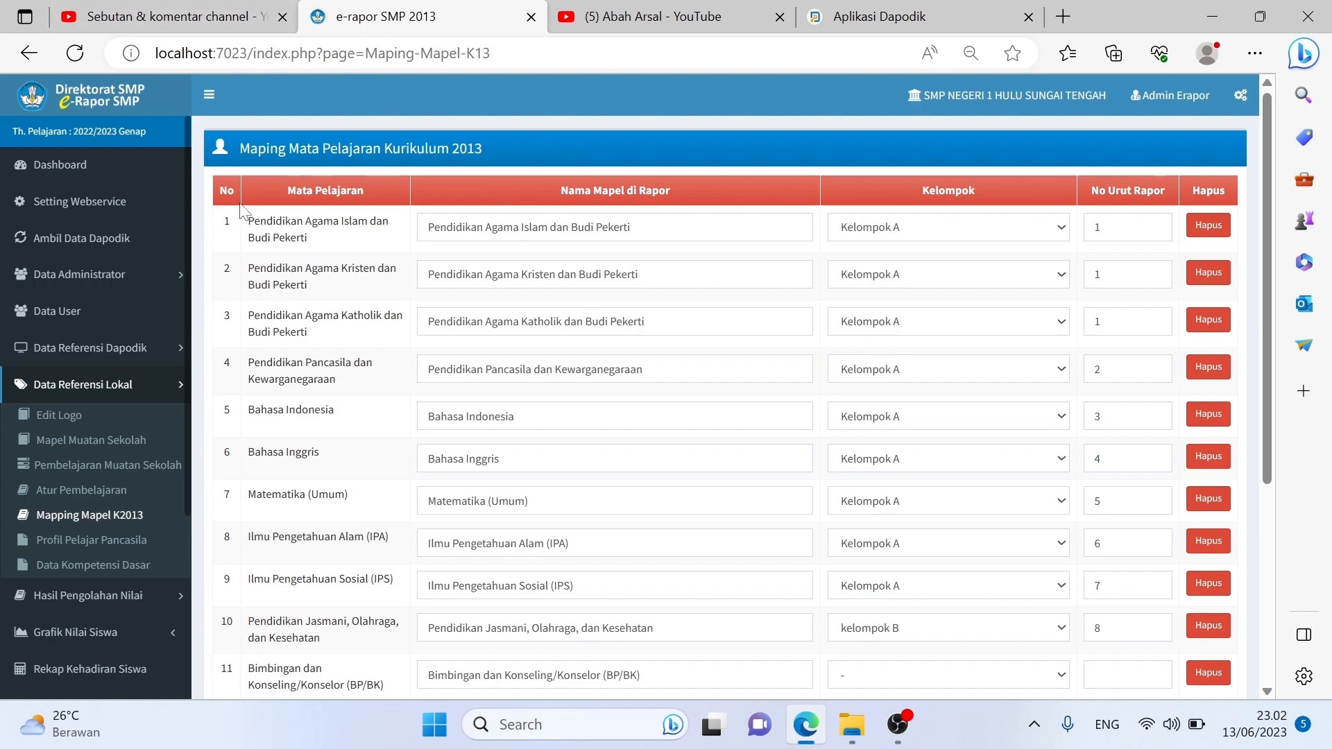
pyautogui.click(191, 8)
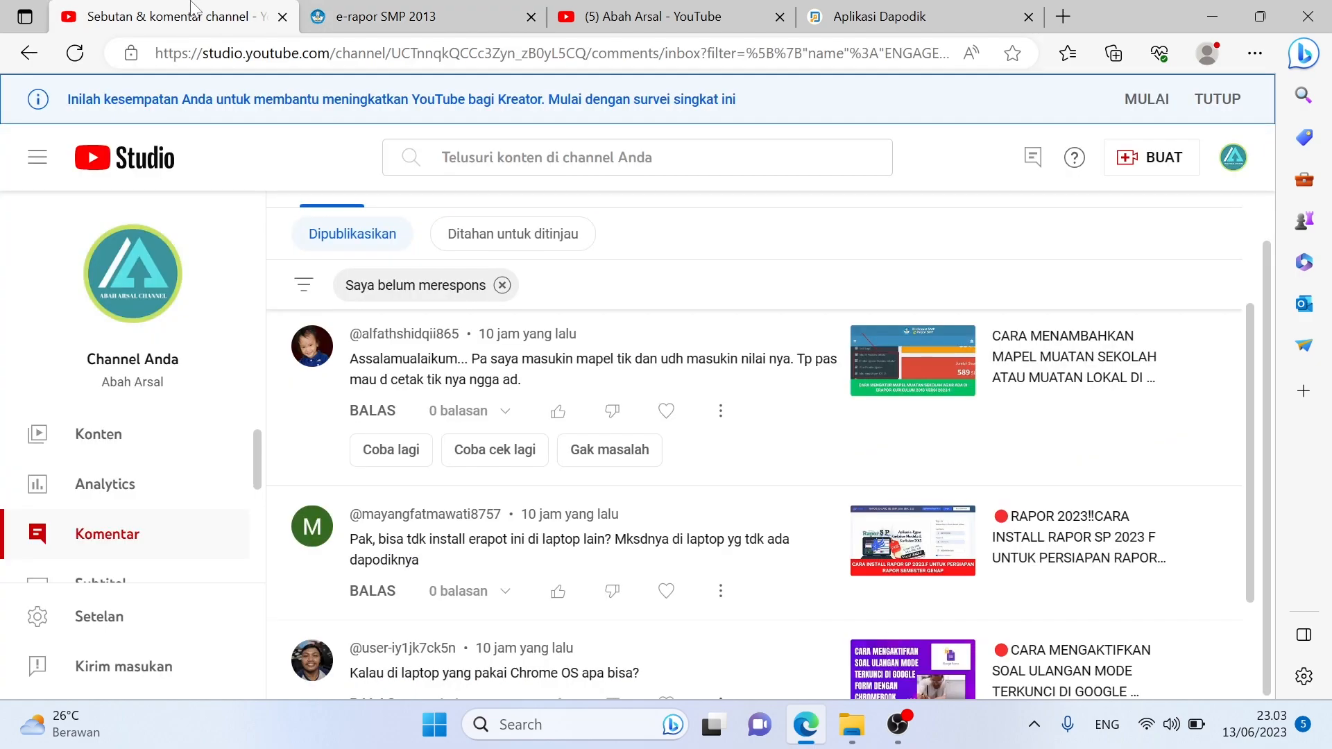
# Read more unanswered comments, then go to the Aplikasi Dapodik class-group list
pyautogui.scroll(-2, 760, 500)
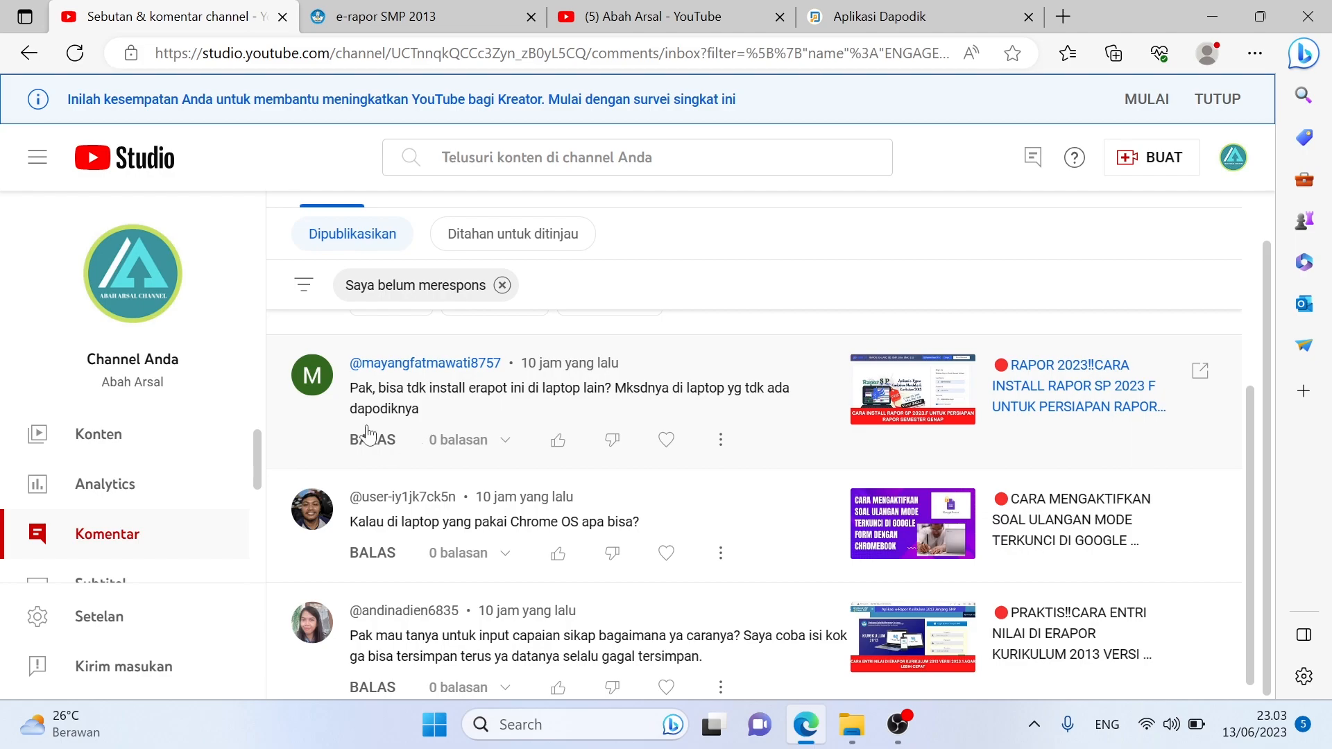
pyautogui.moveTo(864, 14)
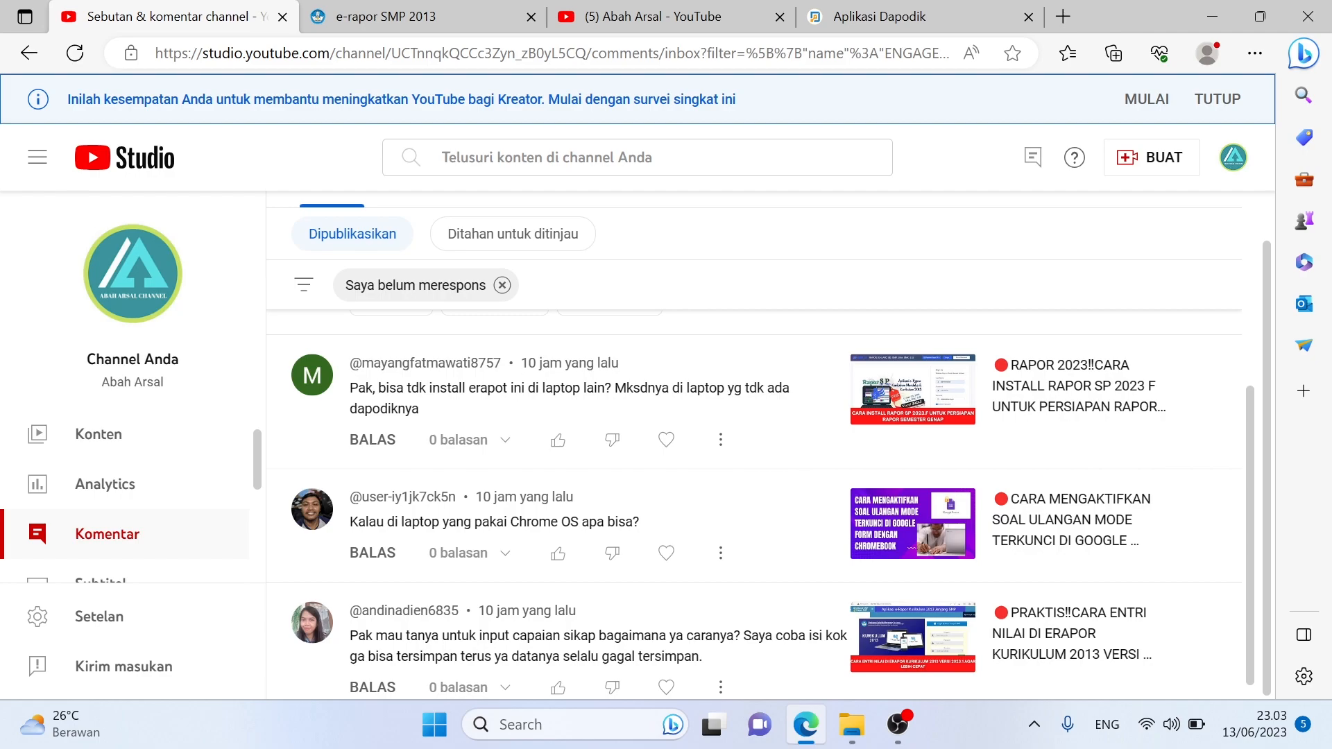
pyautogui.click(915, 16)
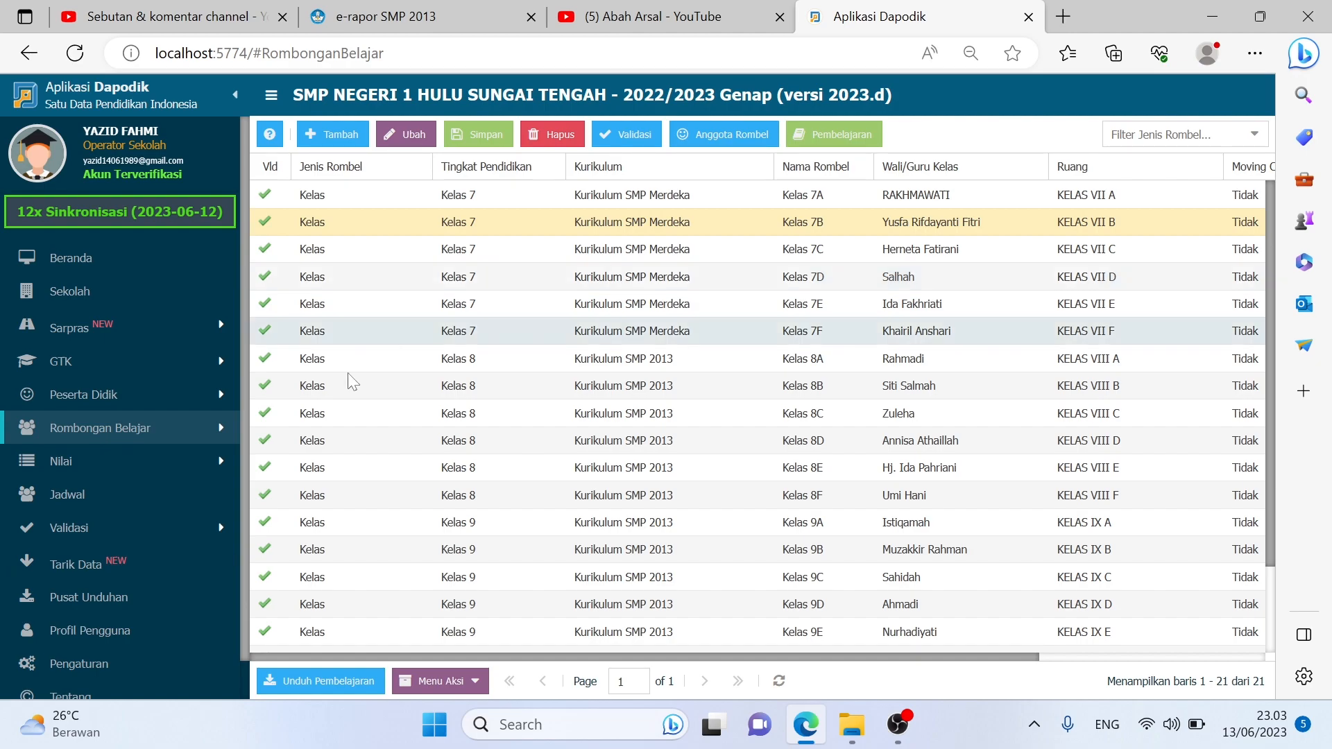
# Confirm Dapodik's local web service list is empty, then open e-Rapor's Setting Webservice page
pyautogui.scroll(-2, 165, 583)
pyautogui.click(106, 622)
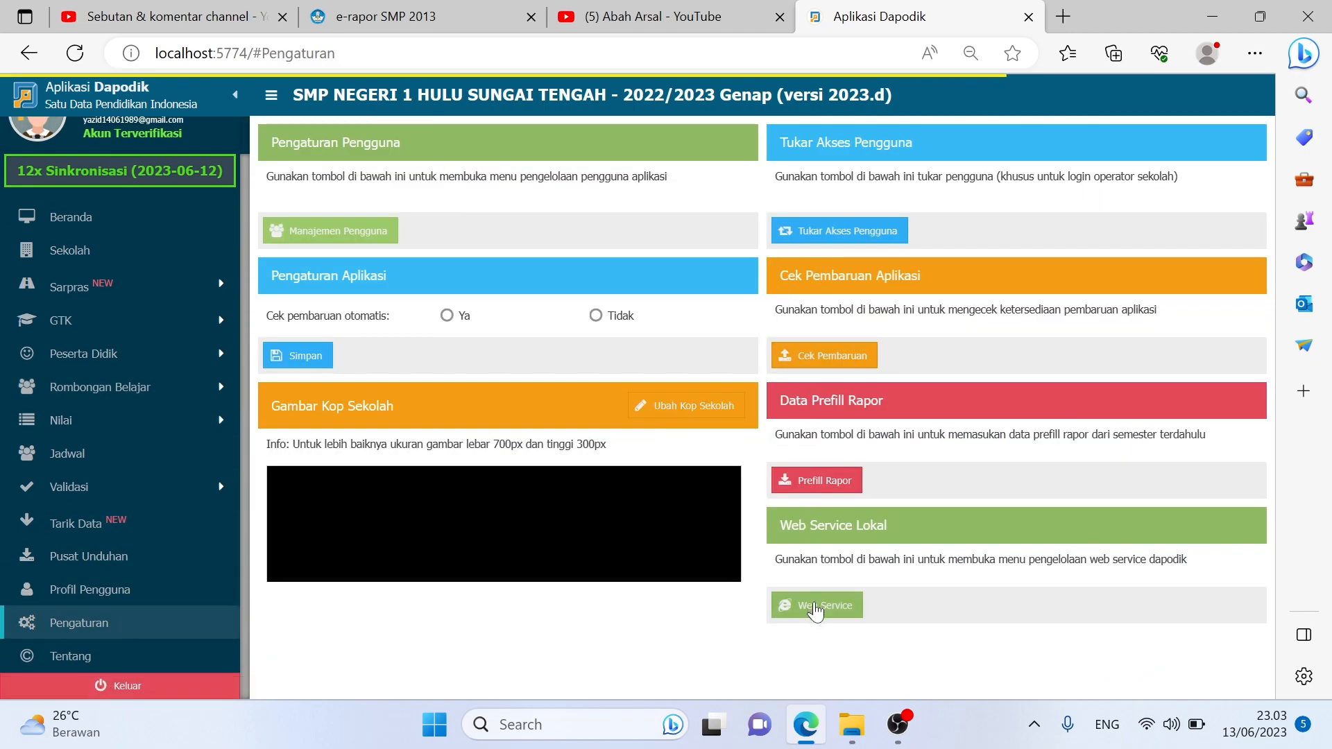
pyautogui.click(815, 607)
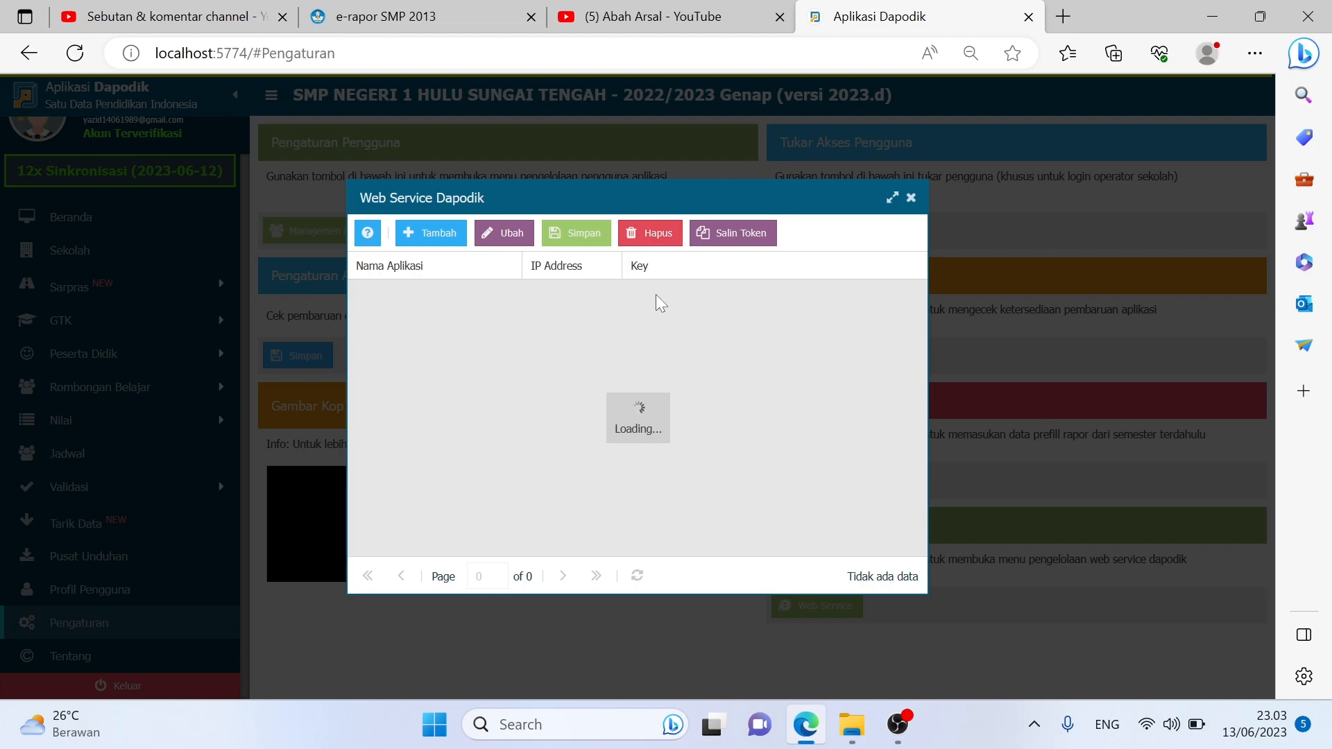
pyautogui.click(910, 199)
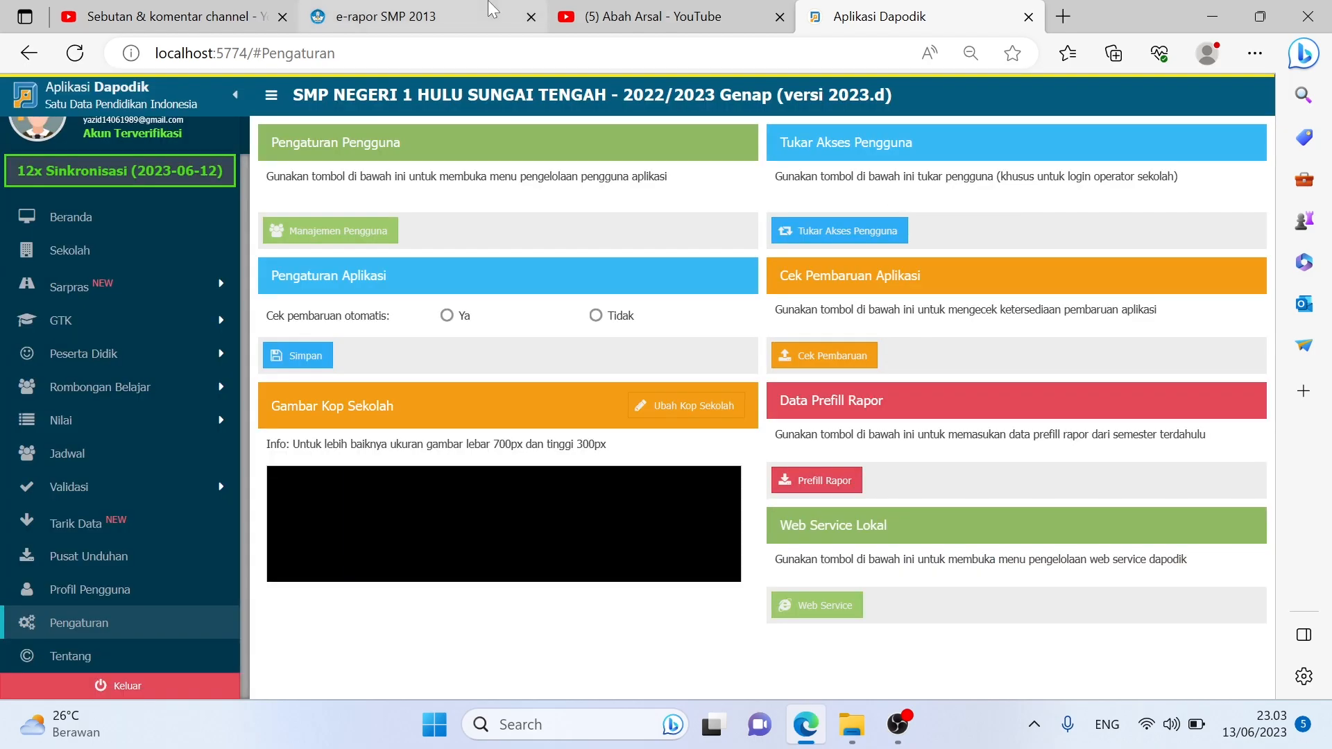
pyautogui.click(493, 9)
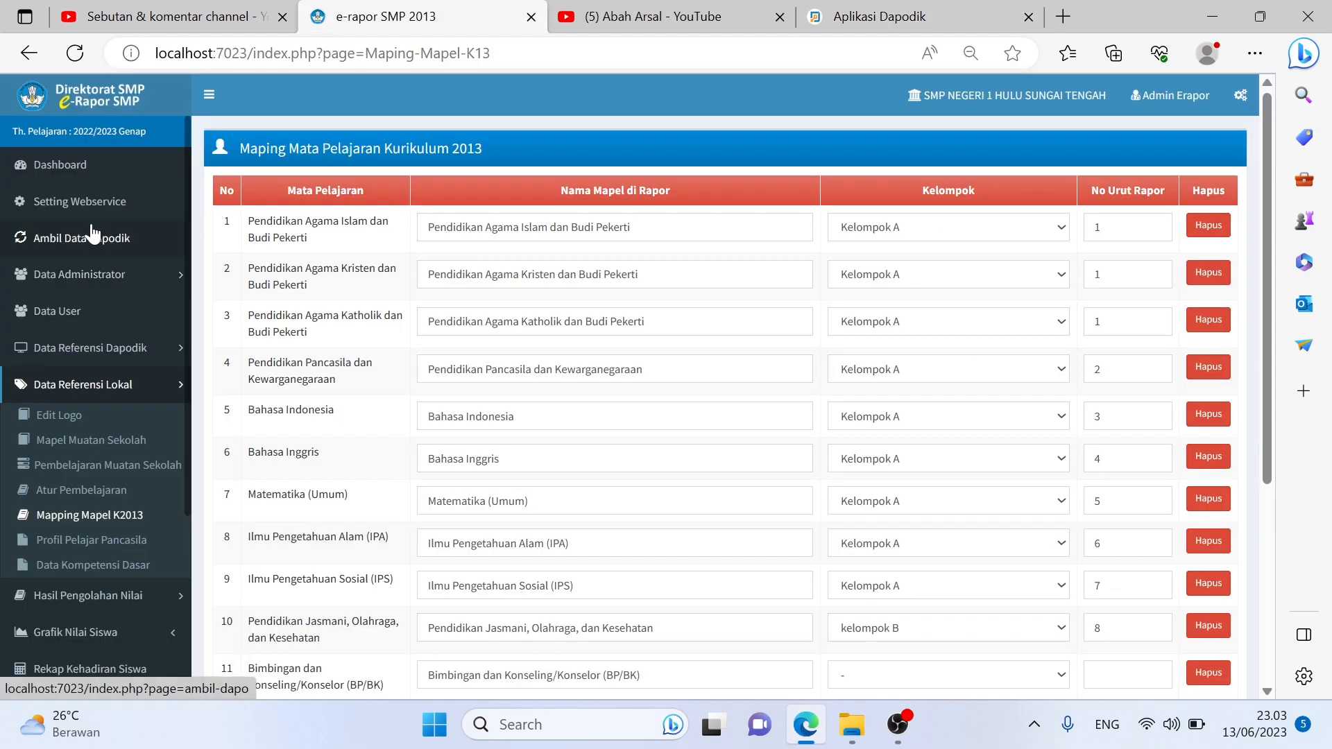
pyautogui.click(87, 203)
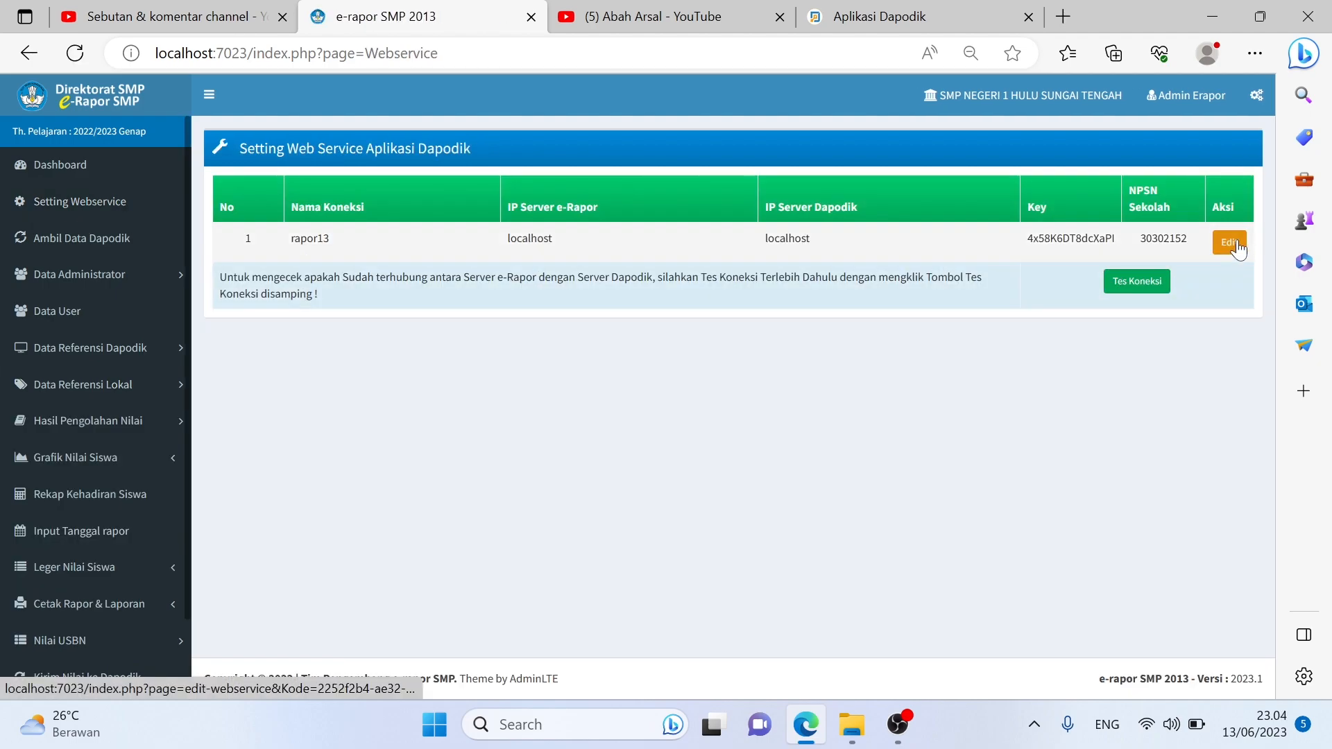
# Open the rapor13 connection's edit form and select the Dapodik server IP field
pyautogui.click(1229, 242)
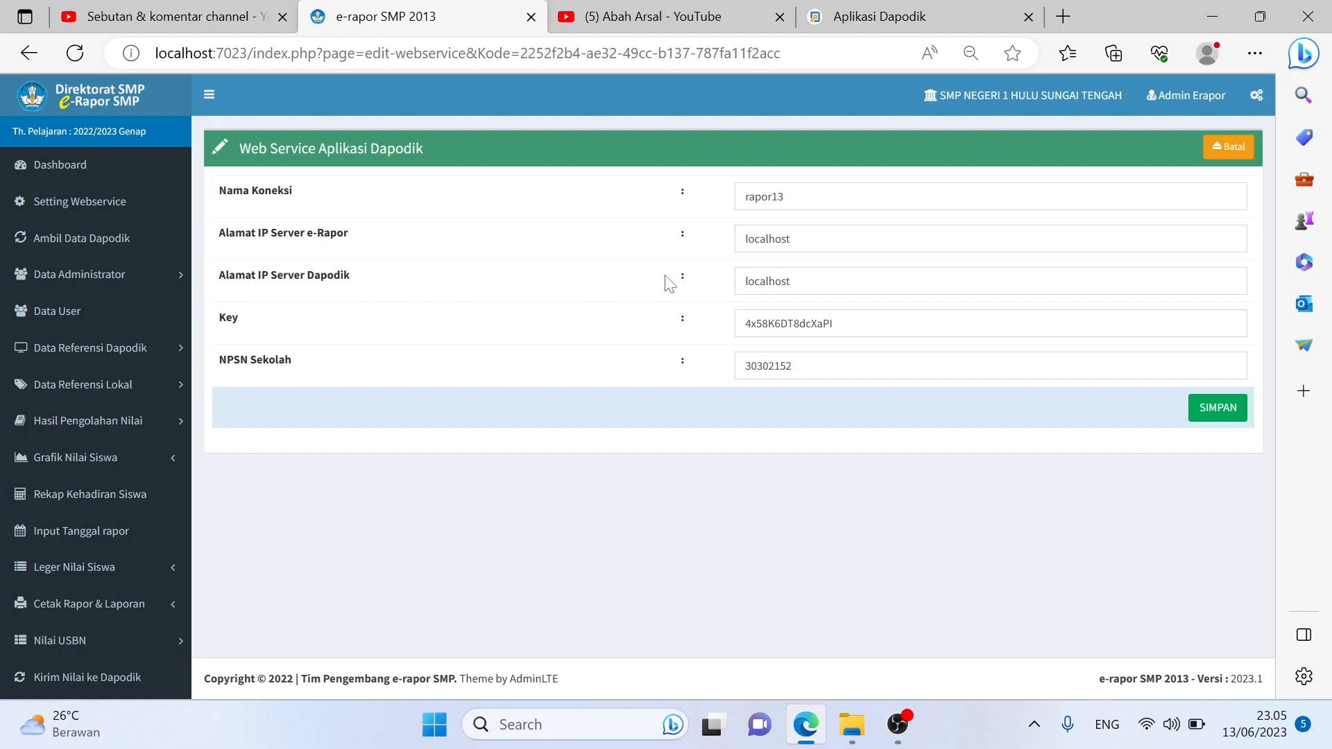
pyautogui.click(789, 281)
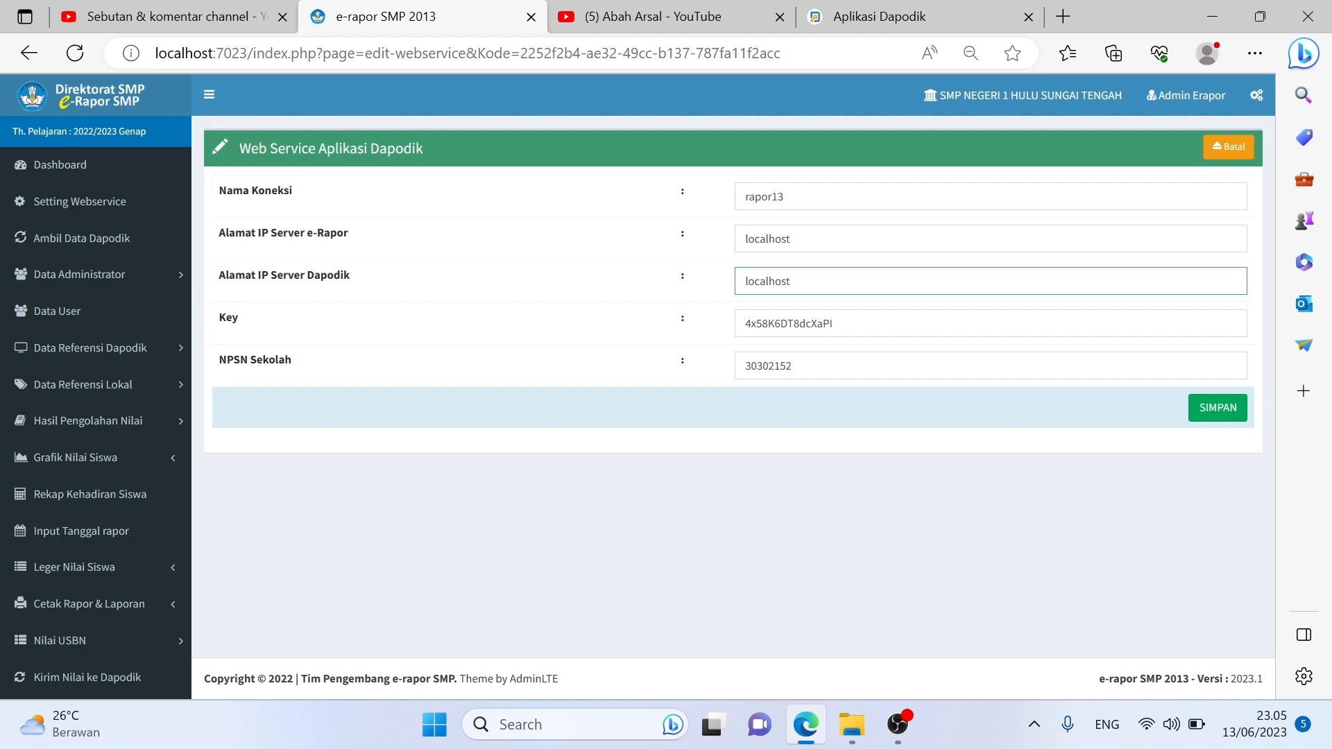
# Enter 192.168.100.98 as Dapodik server IP, cancel with Batal, and reopen the rapor13 edit form
pyautogui.hotkey('ctrl', 'a')
pyautogui.write('192.168')
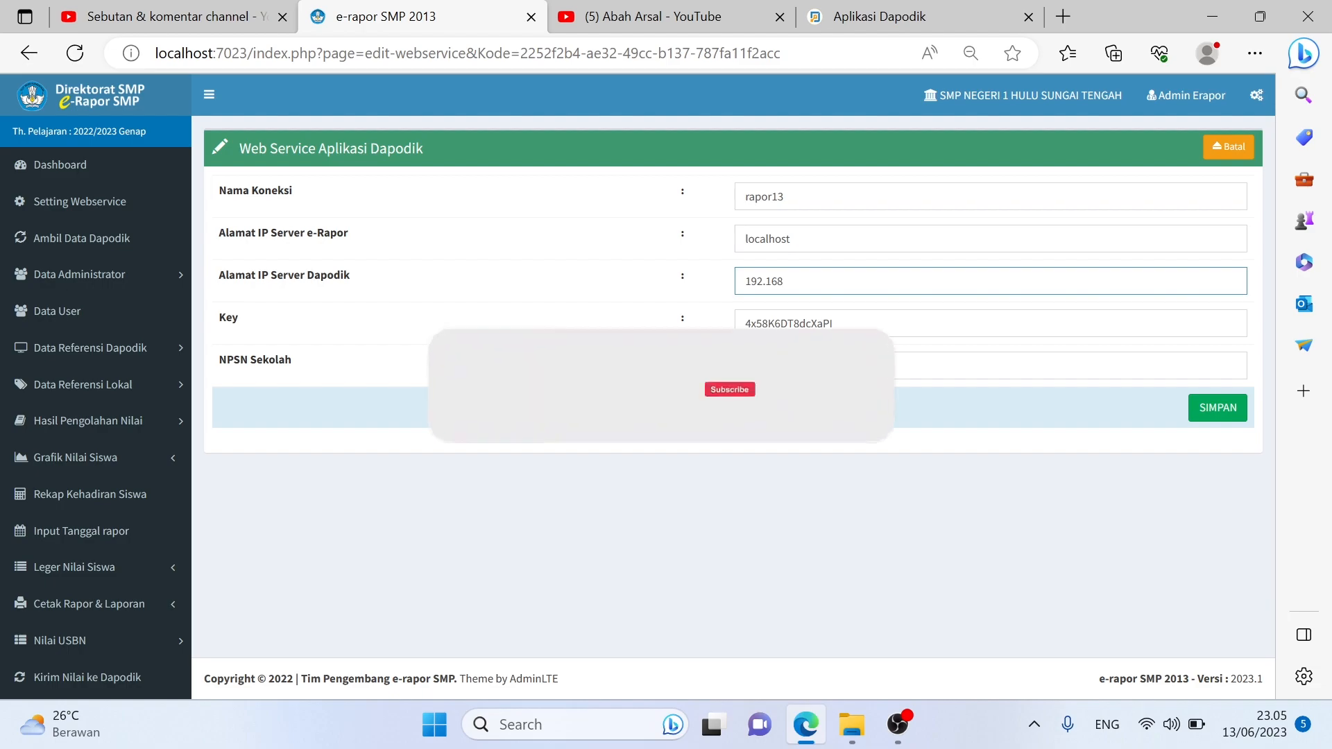
pyautogui.write('.100.')
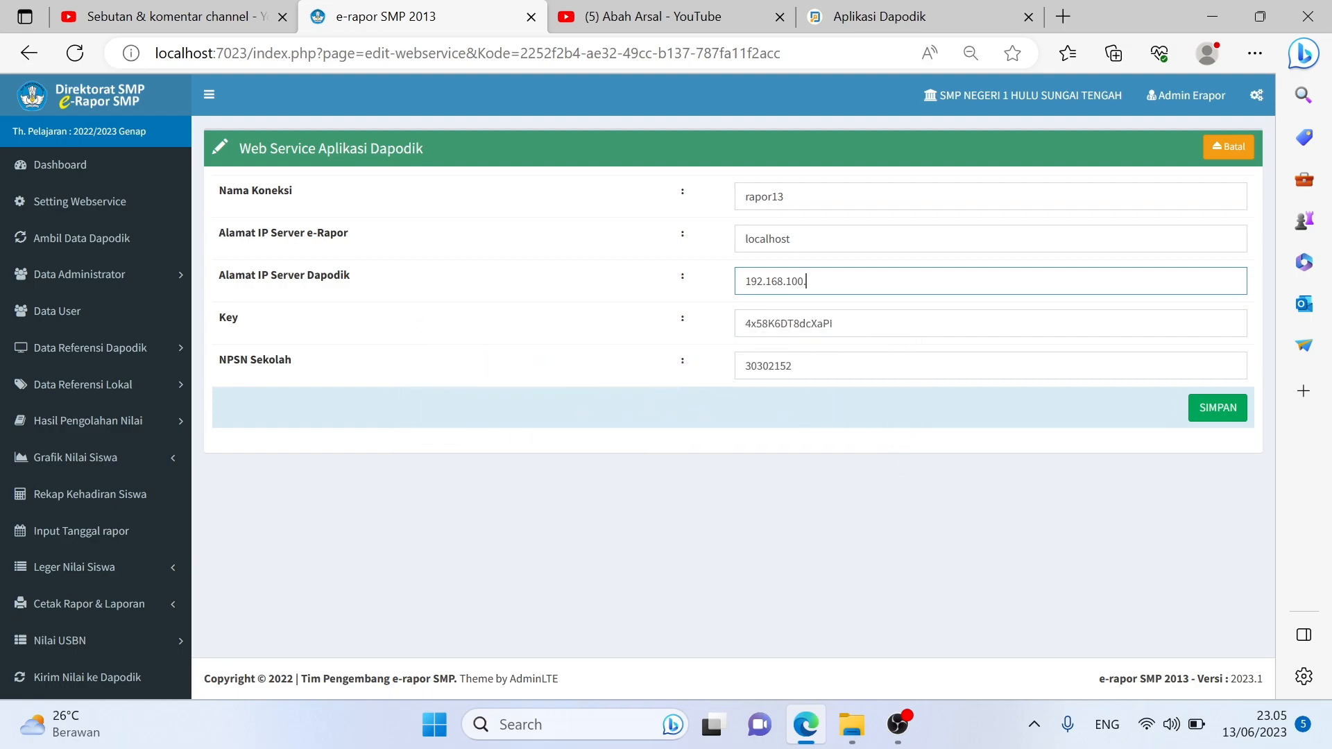
pyautogui.write('98')
pyautogui.click(839, 239)
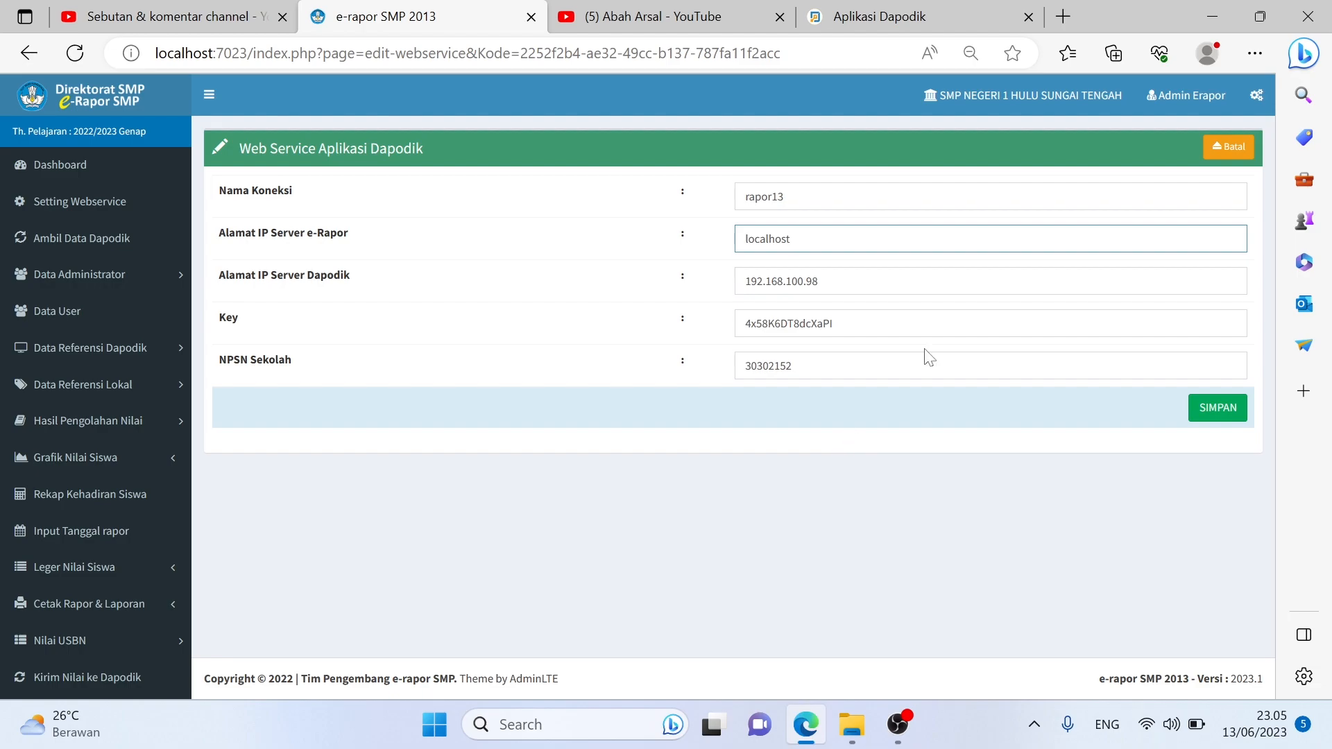
pyautogui.click(1230, 154)
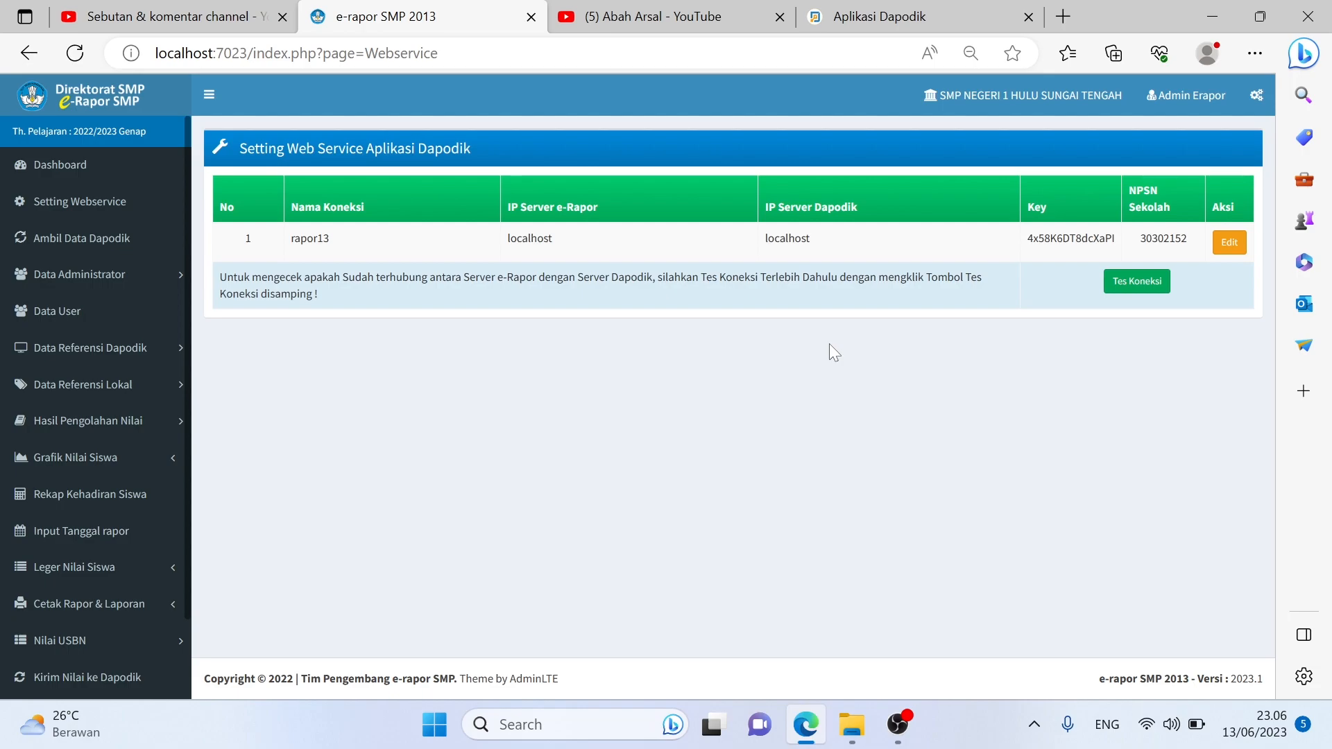
pyautogui.click(1225, 244)
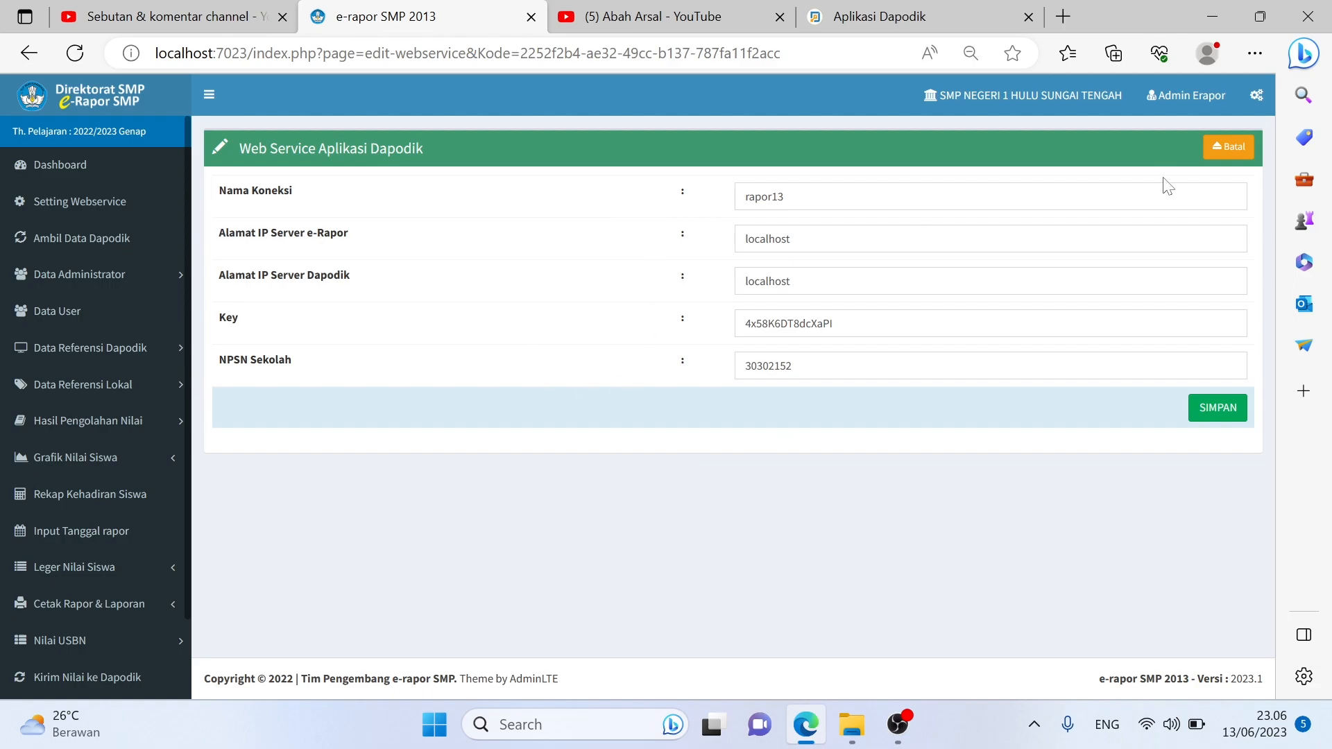
# Cancel the unchanged rapor13 edit and switch to the YouTube Studio comments tab
pyautogui.click(1220, 158)
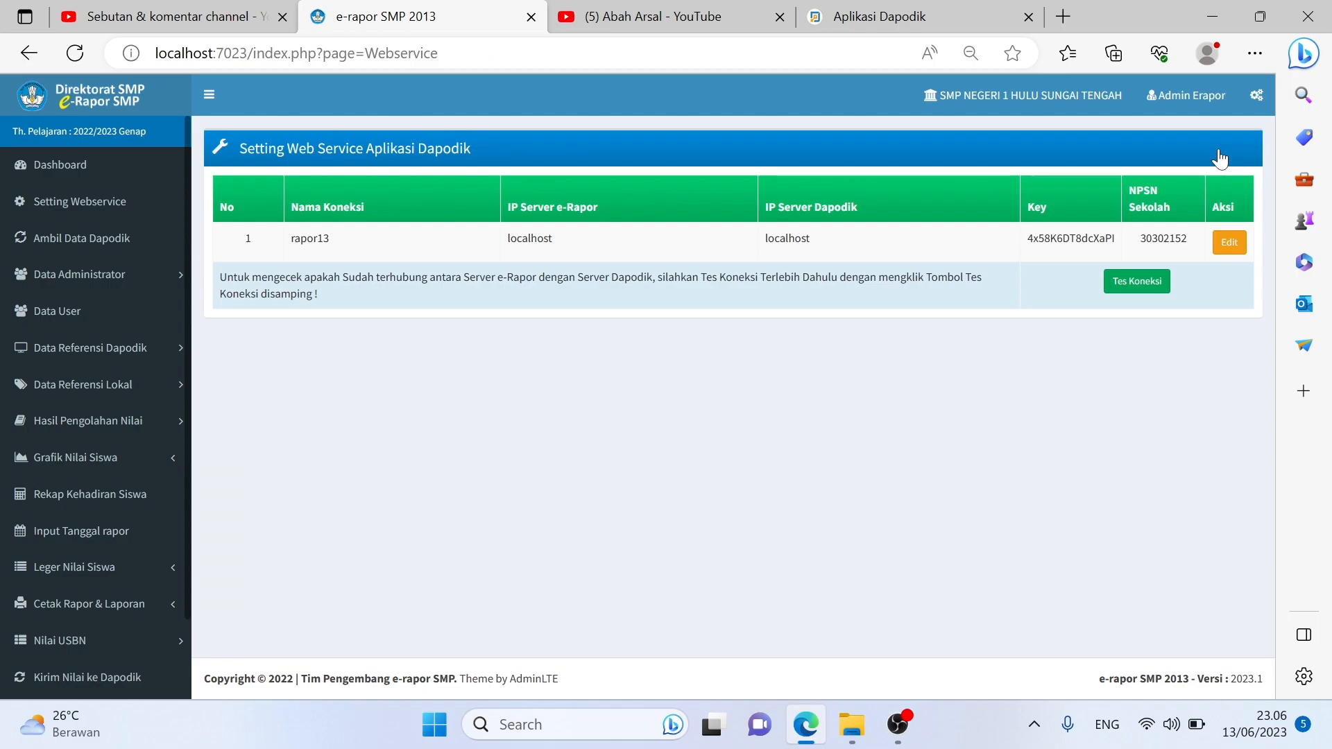
pyautogui.click(278, 10)
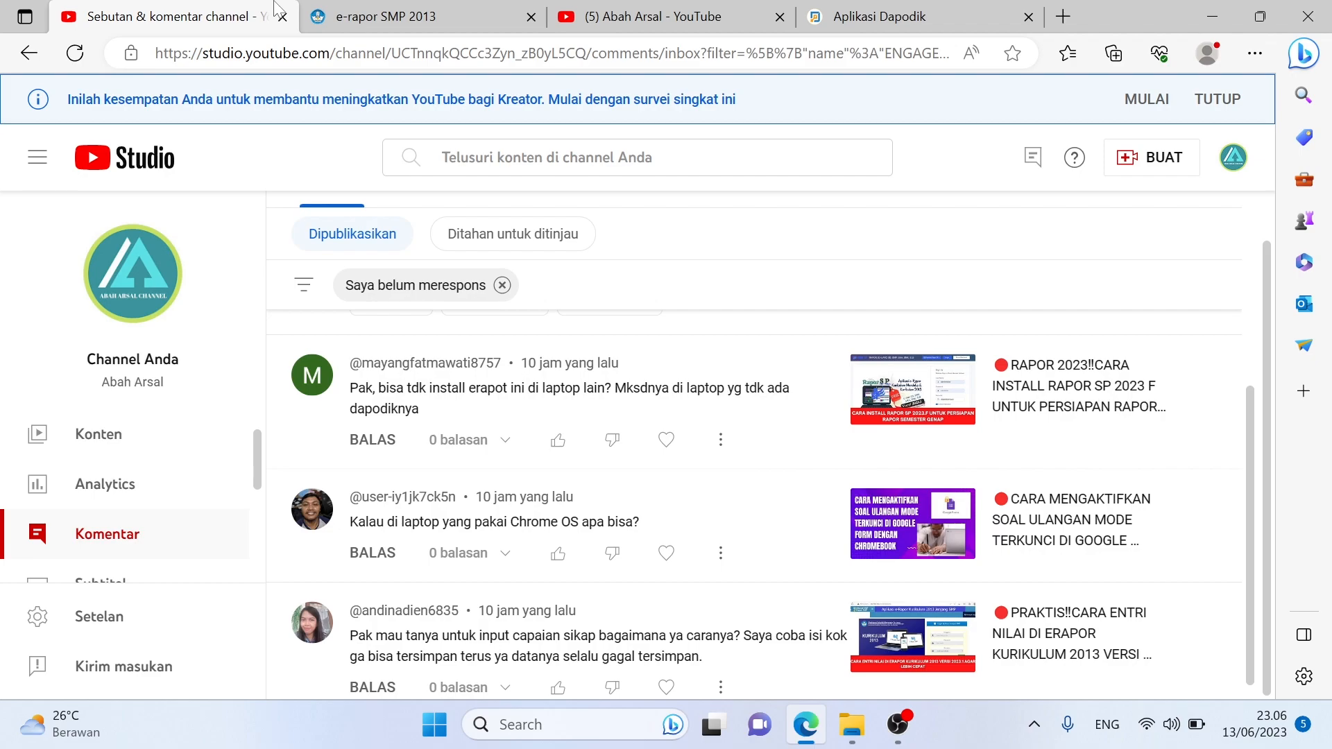
# Scroll through the YouTube Studio comments, then return to the 'e-rapor SMP 2013' tab
pyautogui.scroll(-1, 761, 503)
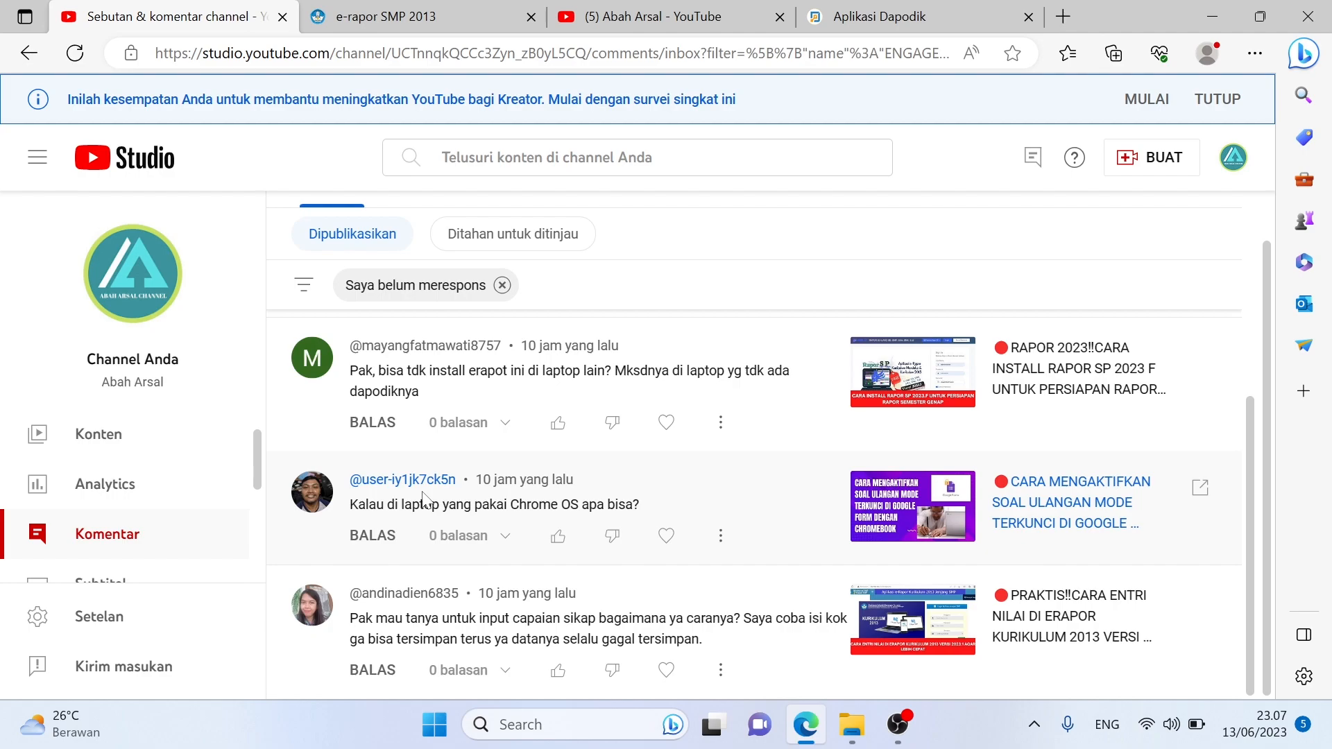
pyautogui.click(333, 17)
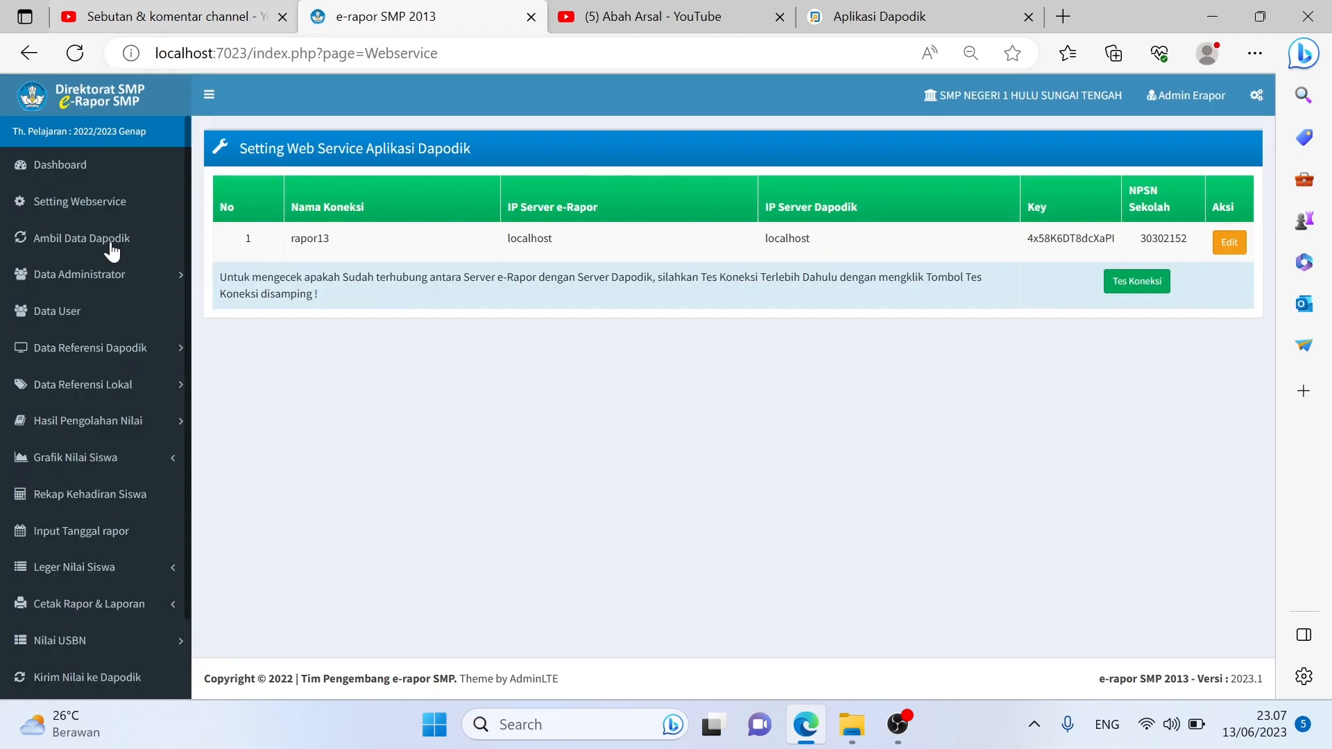
# Log out of Admin Erapor and sign in with a saved teacher login
pyautogui.click(1151, 102)
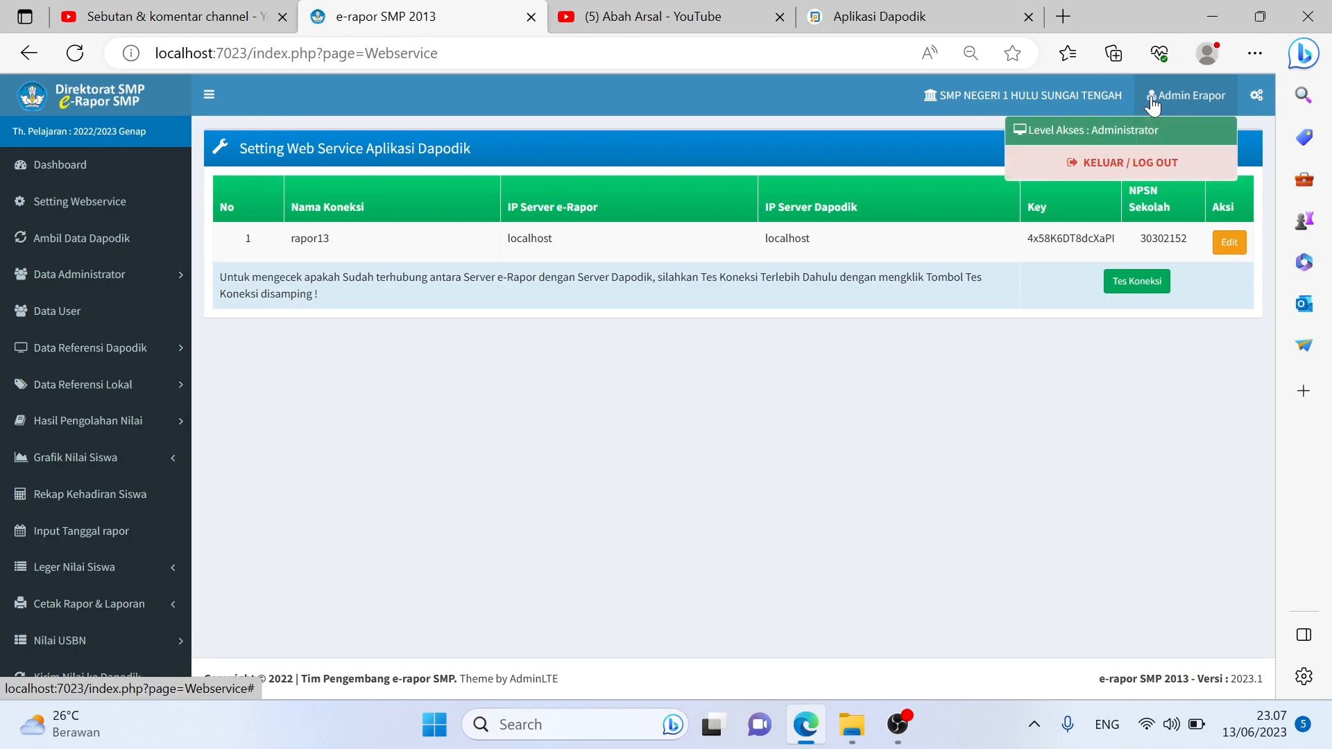
pyautogui.click(1076, 160)
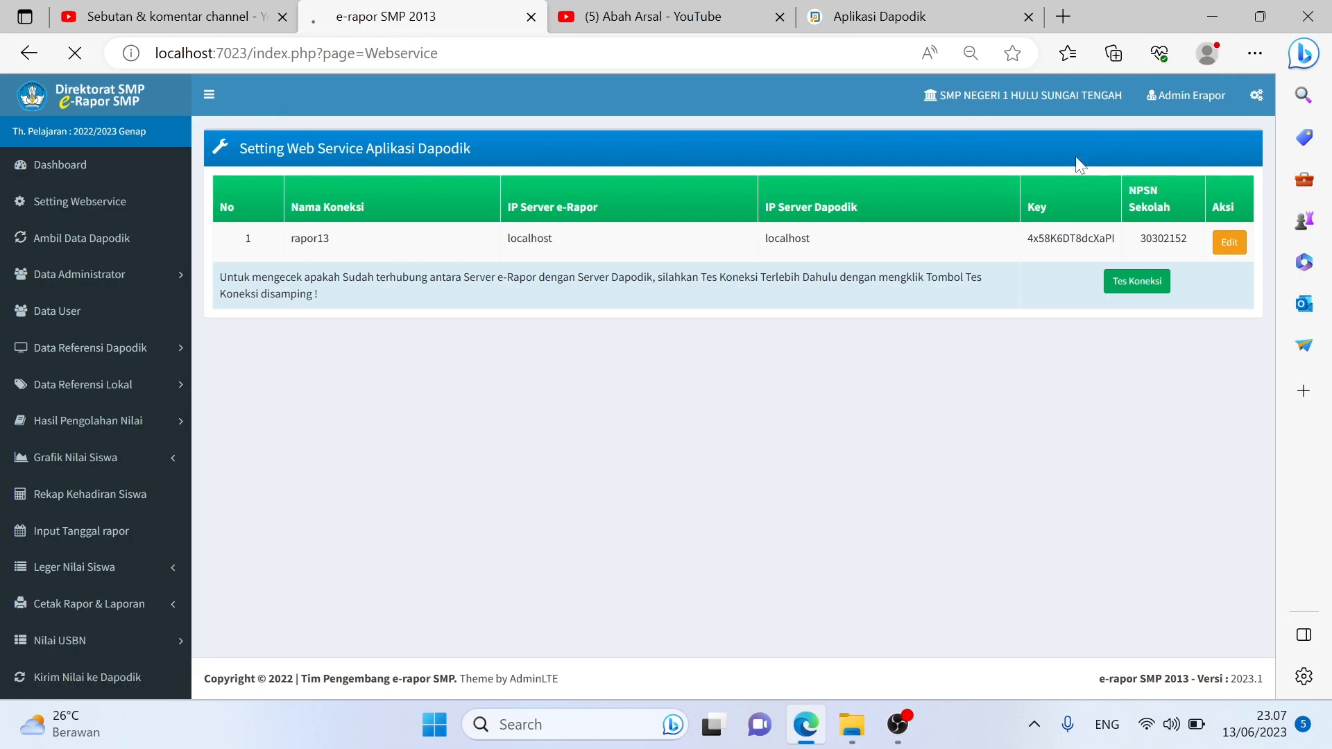
pyautogui.click(211, 10)
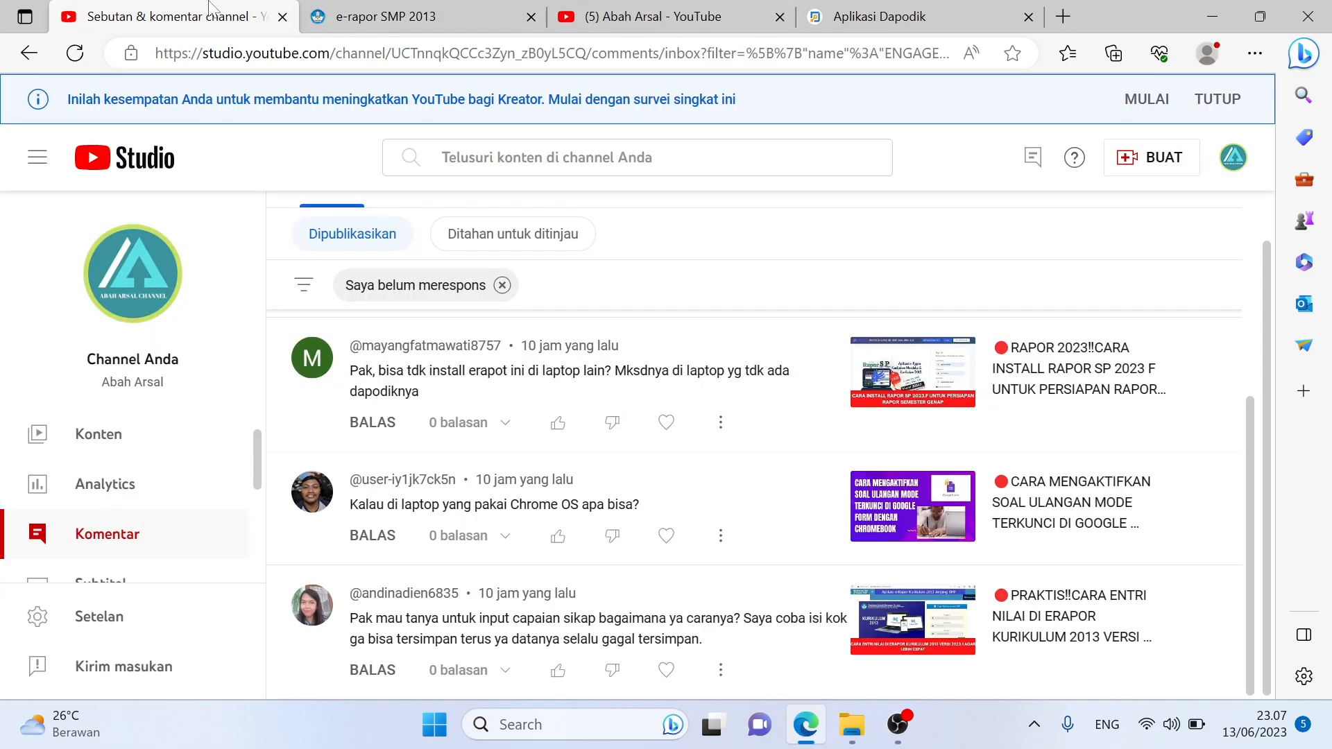
pyautogui.click(458, 9)
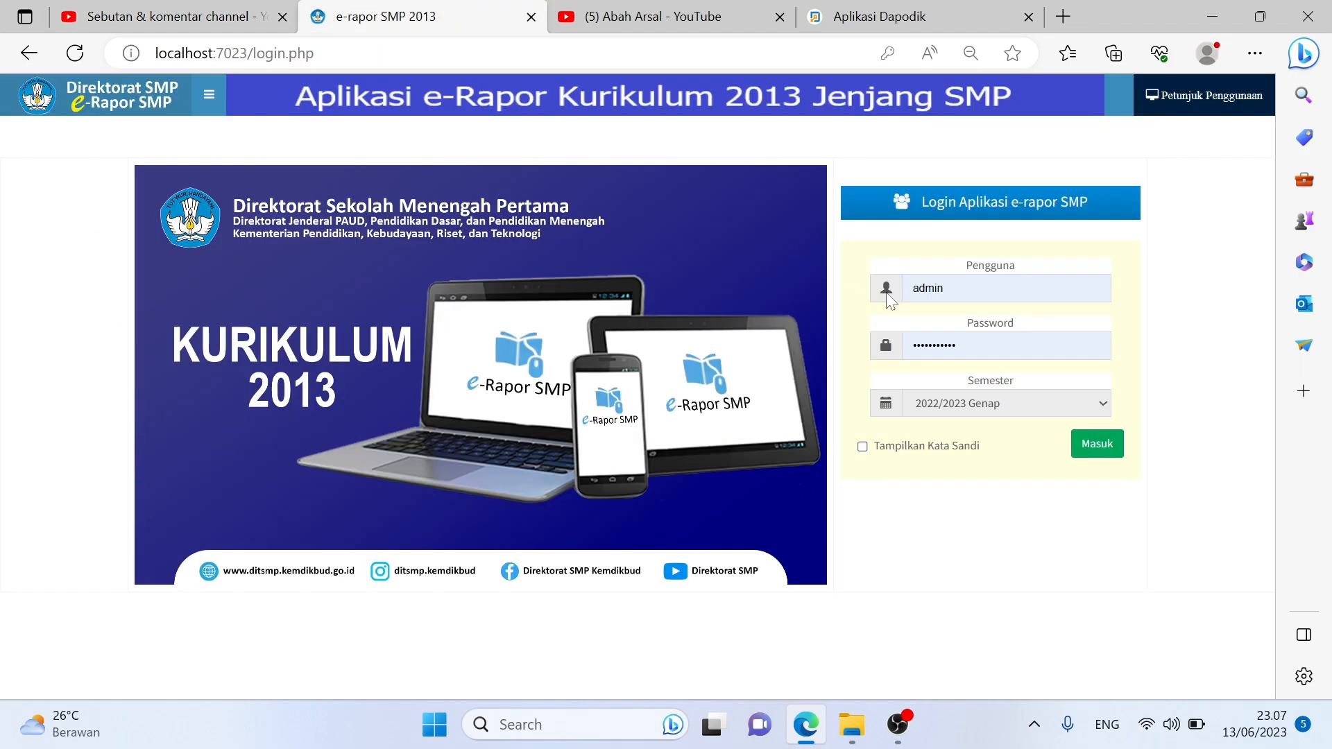
pyautogui.click(971, 288)
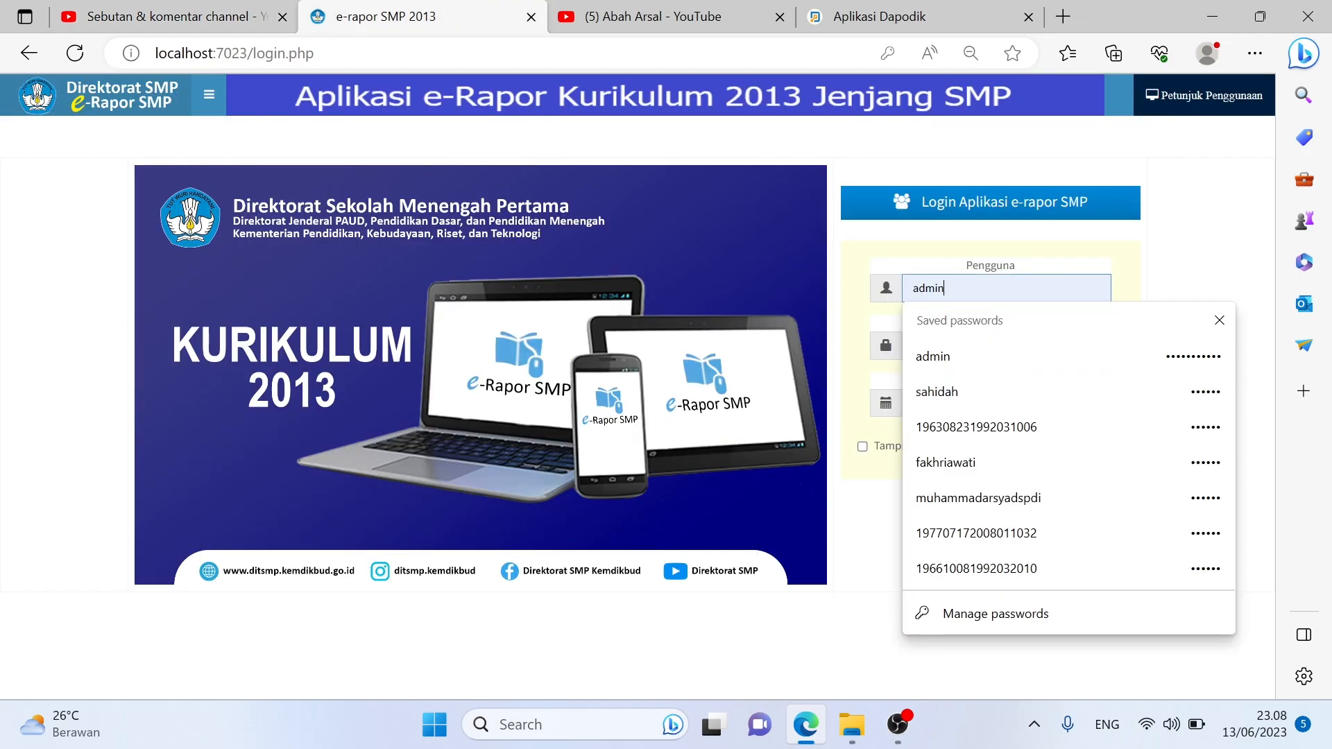
pyautogui.click(973, 437)
pyautogui.click(1091, 452)
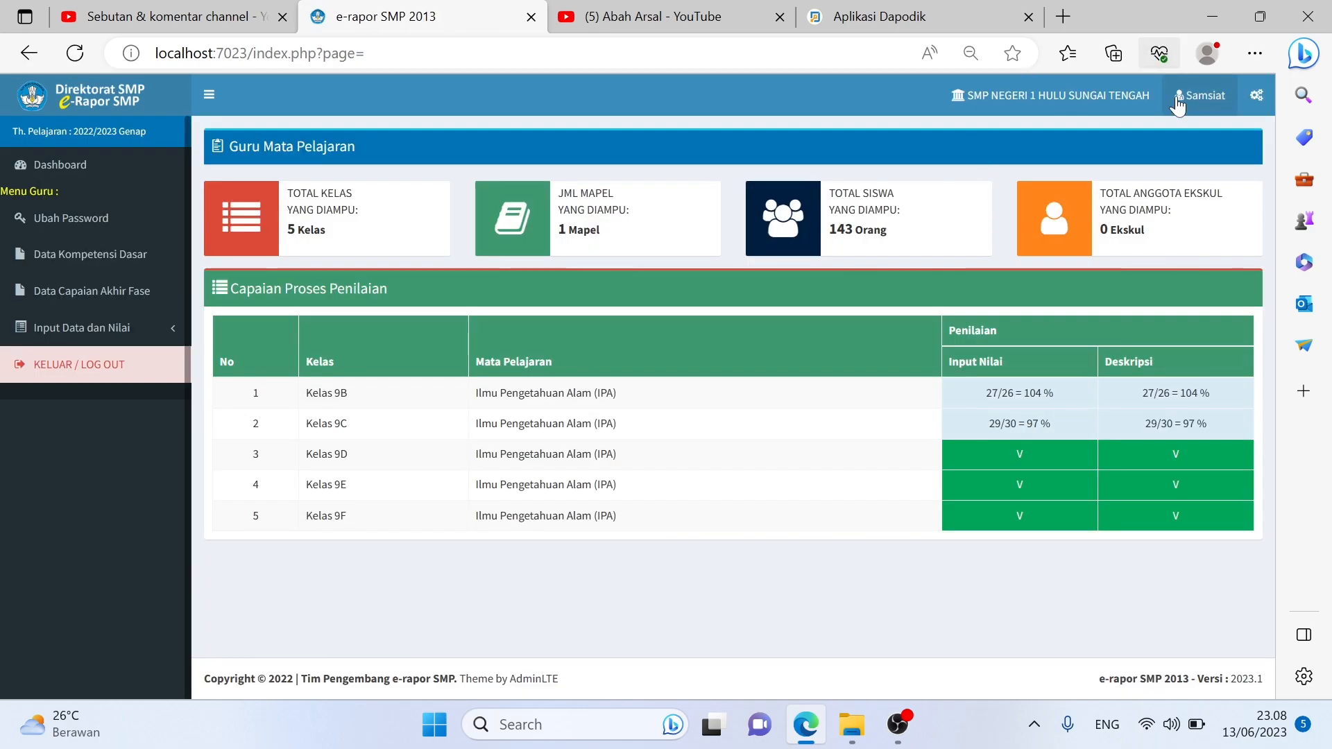
# Switch to a different saved teacher account and expand Input Data dan Nilai Wali
pyautogui.click(1181, 109)
pyautogui.click(1113, 164)
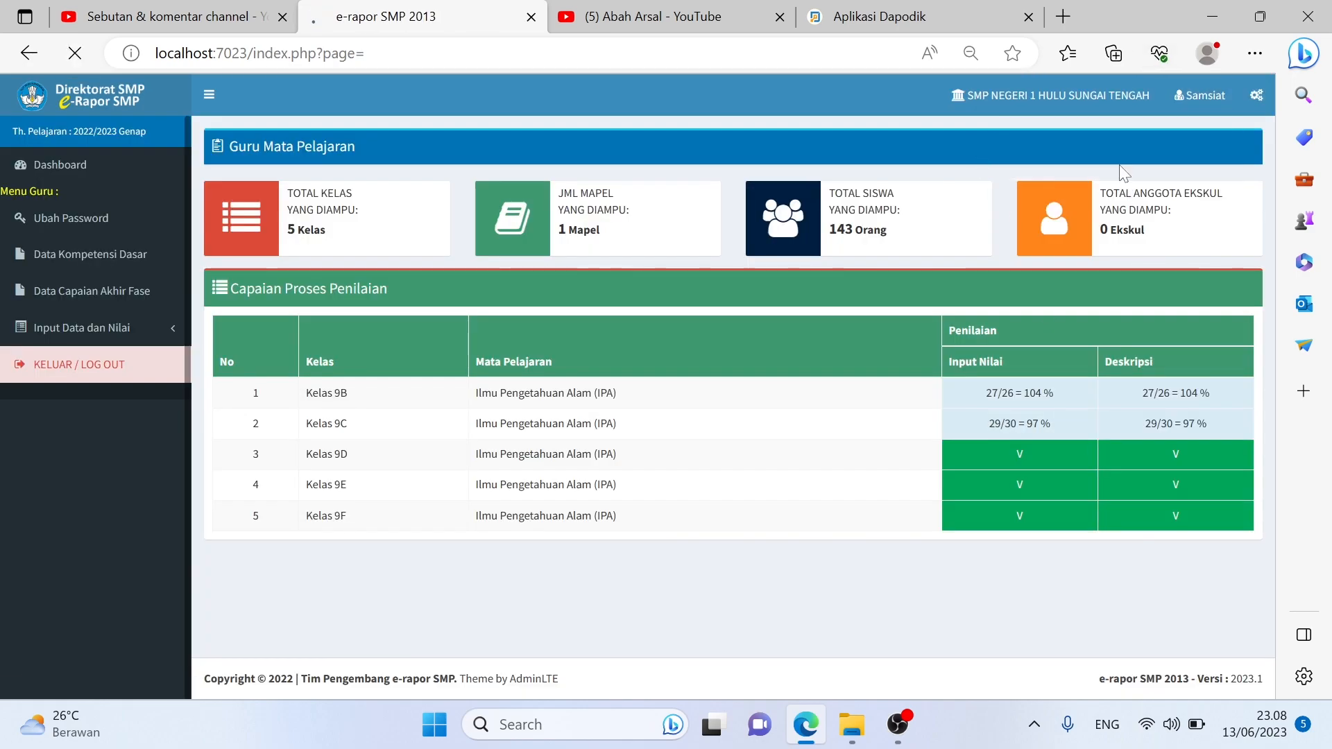
pyautogui.click(981, 290)
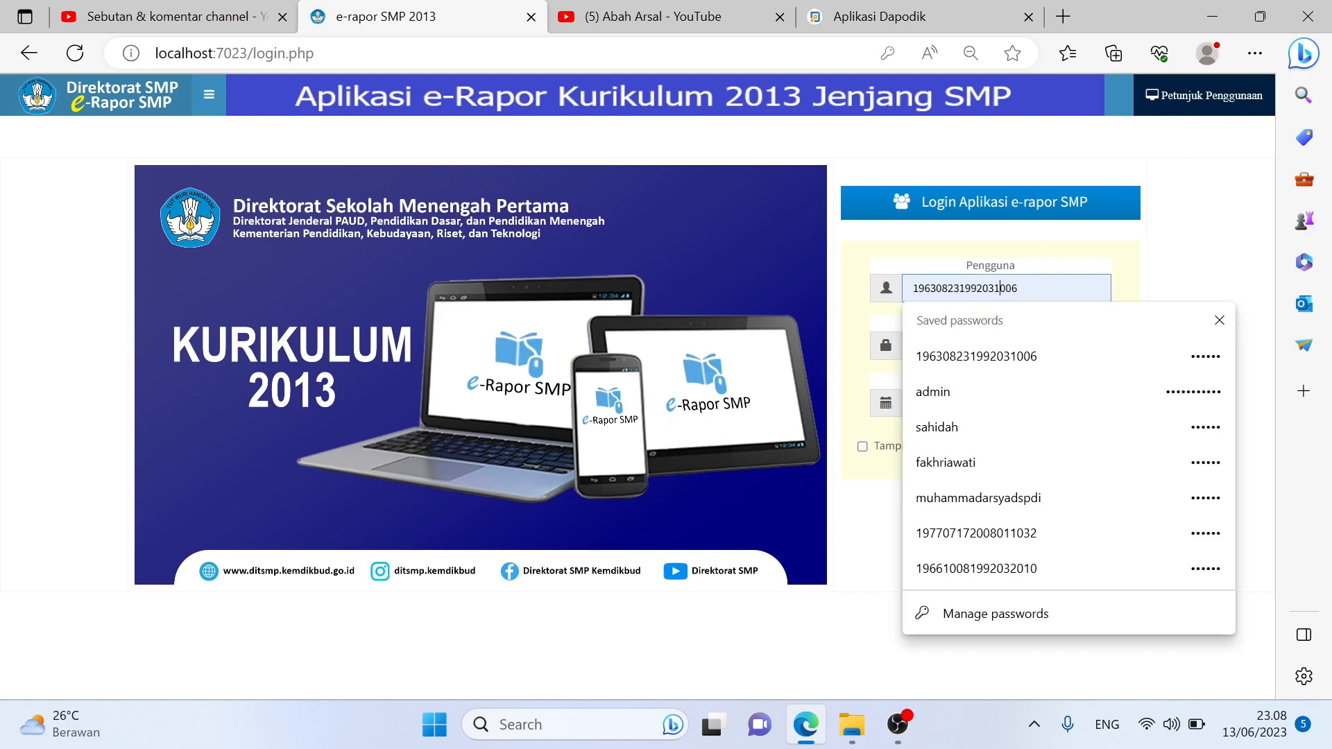
pyautogui.click(985, 533)
pyautogui.click(1087, 451)
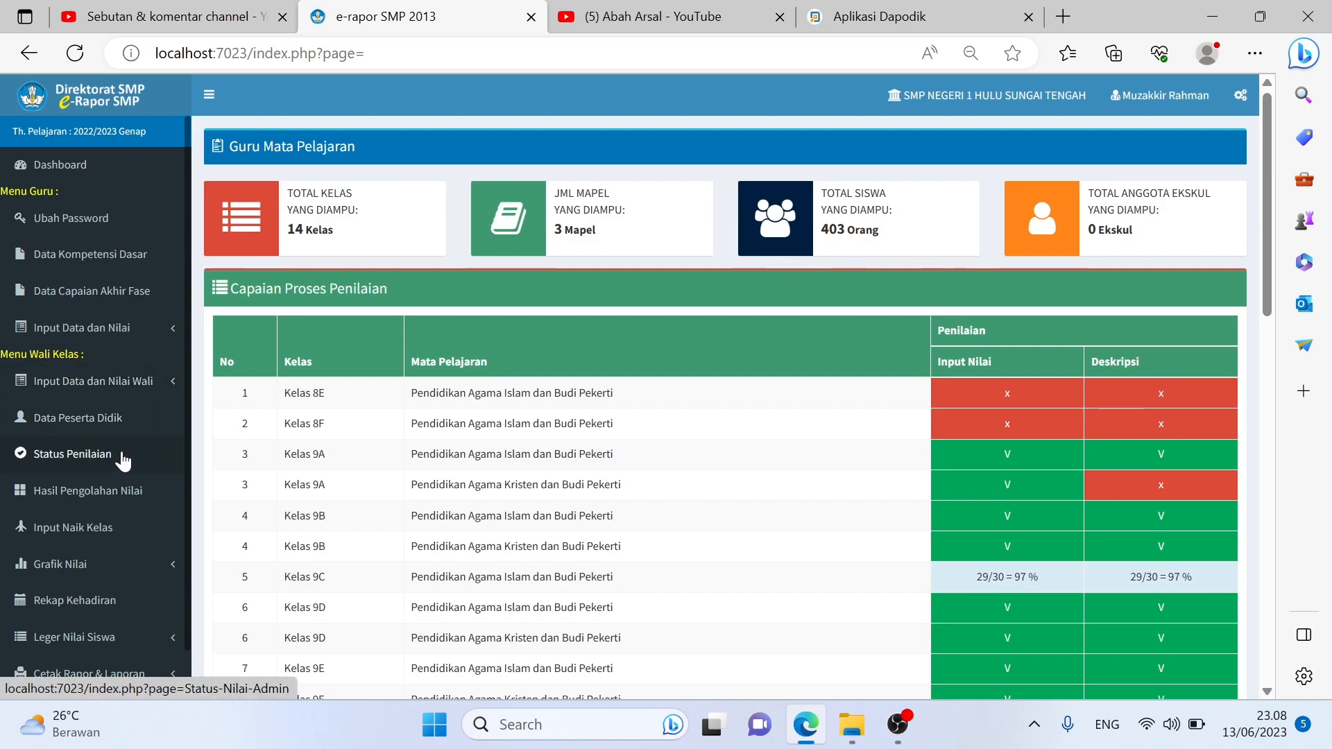
pyautogui.click(144, 385)
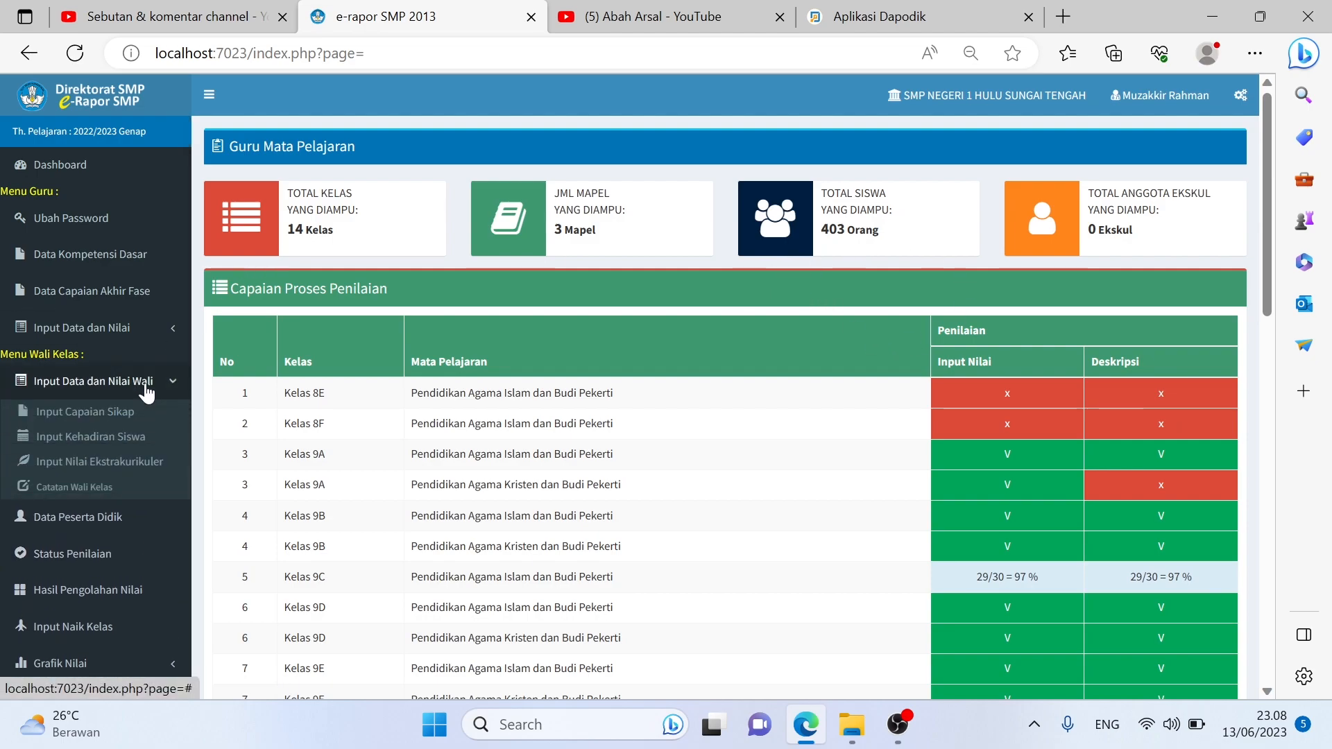
# Open Input Capaian Sikap, check the class list, and go to the import page
pyautogui.click(111, 416)
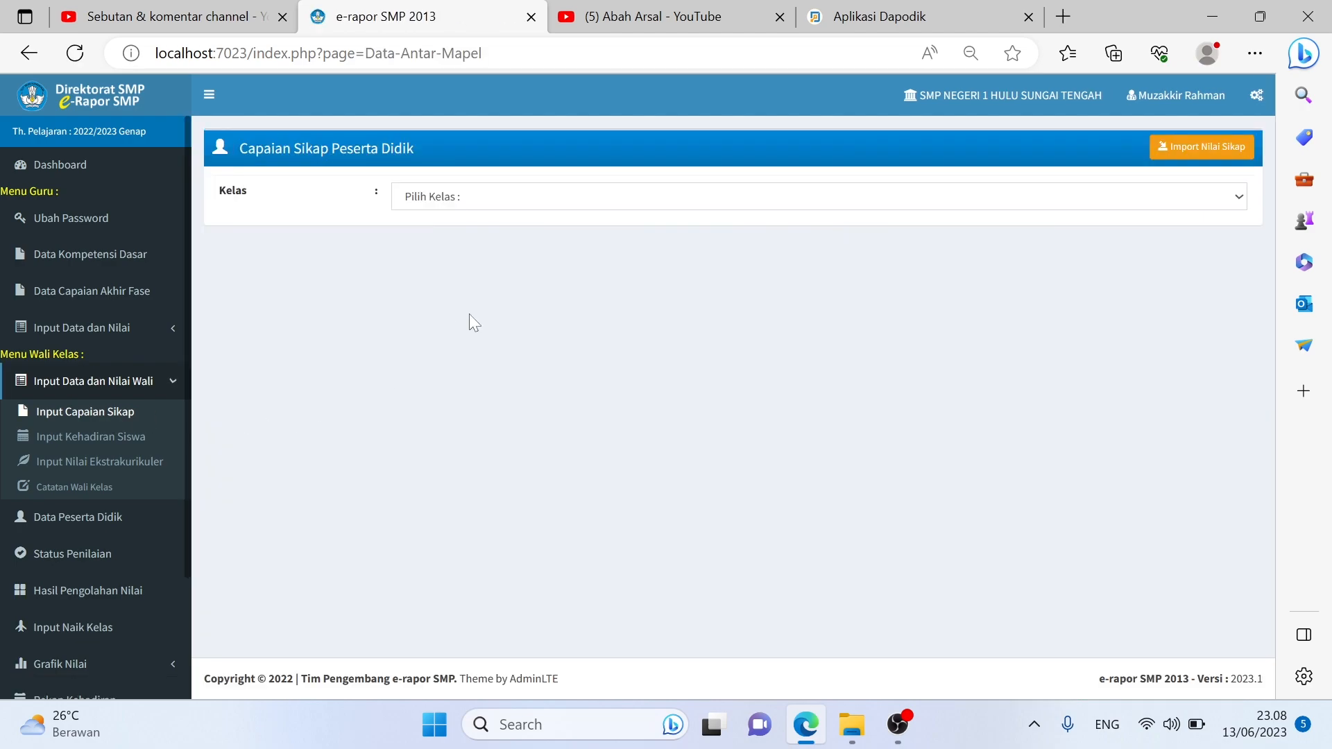
pyautogui.click(637, 196)
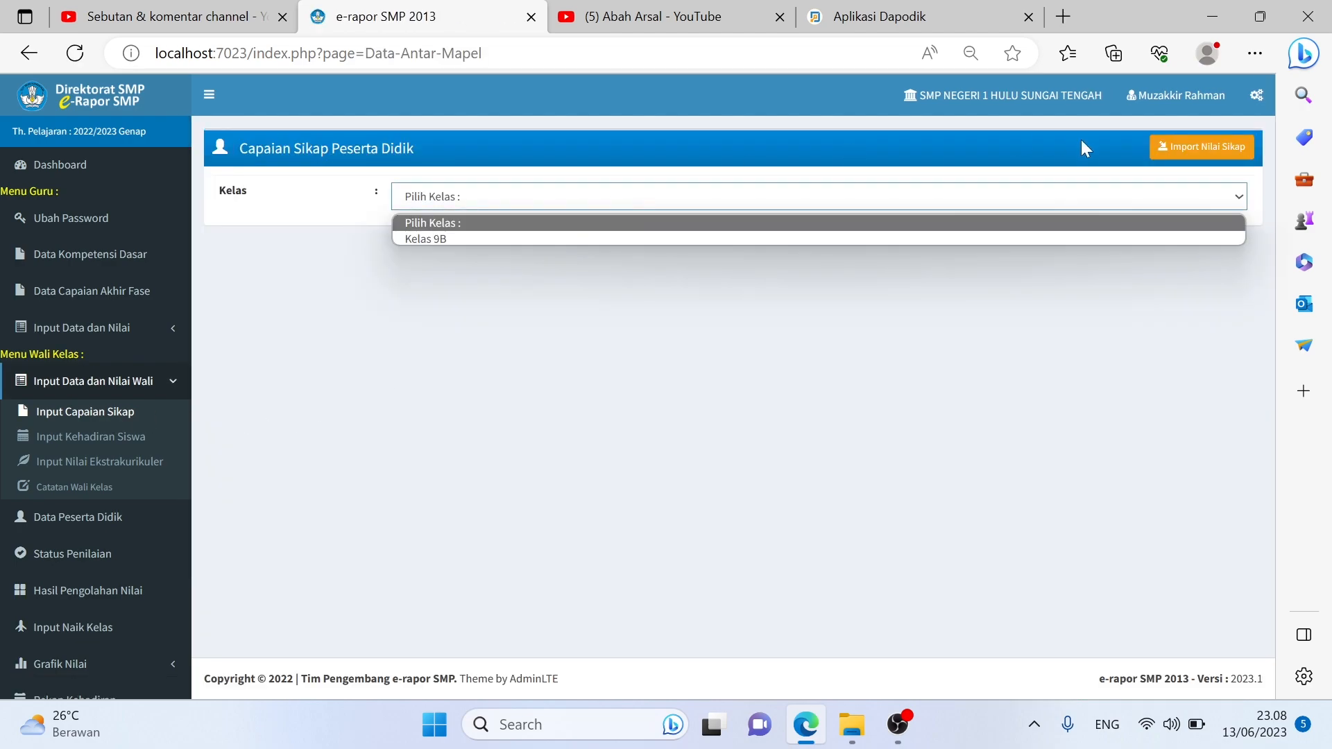
pyautogui.click(1217, 148)
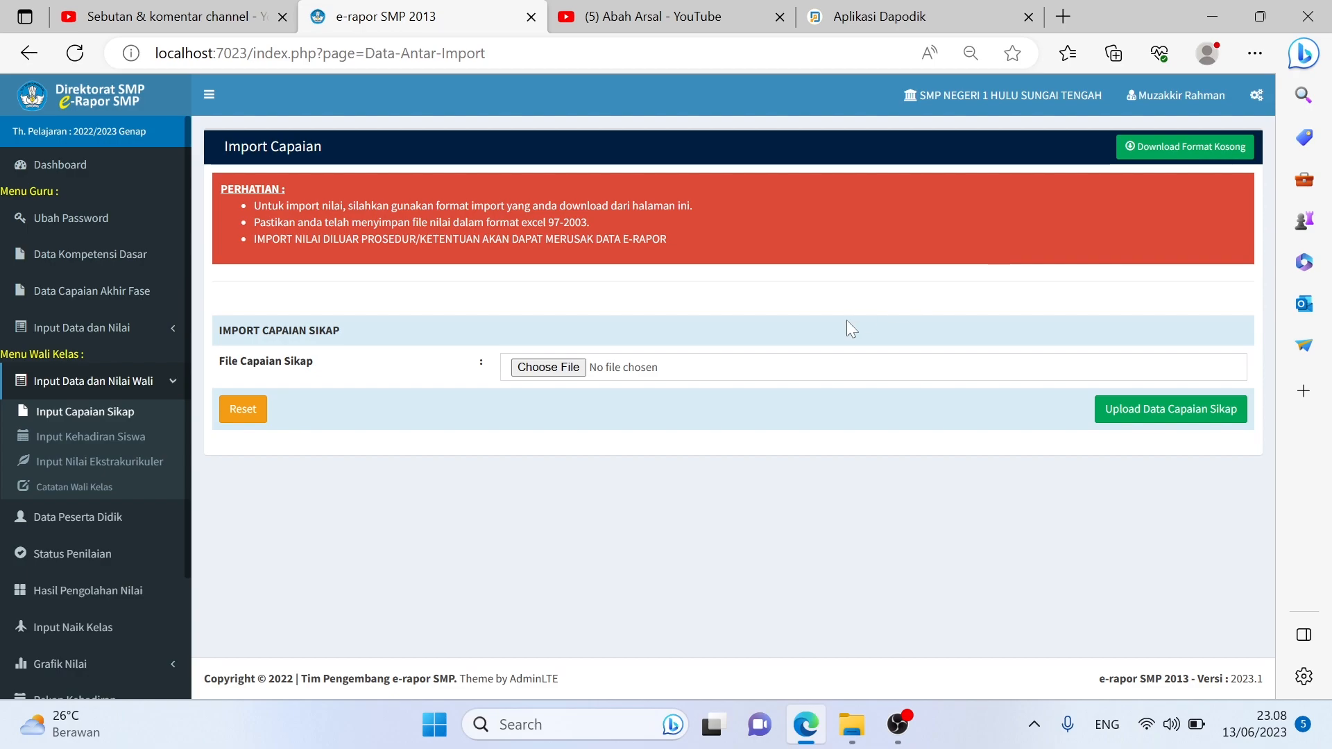
# Download the blank template but decline replacing Capaian Sikap.xls and cancel the save
pyautogui.click(1176, 156)
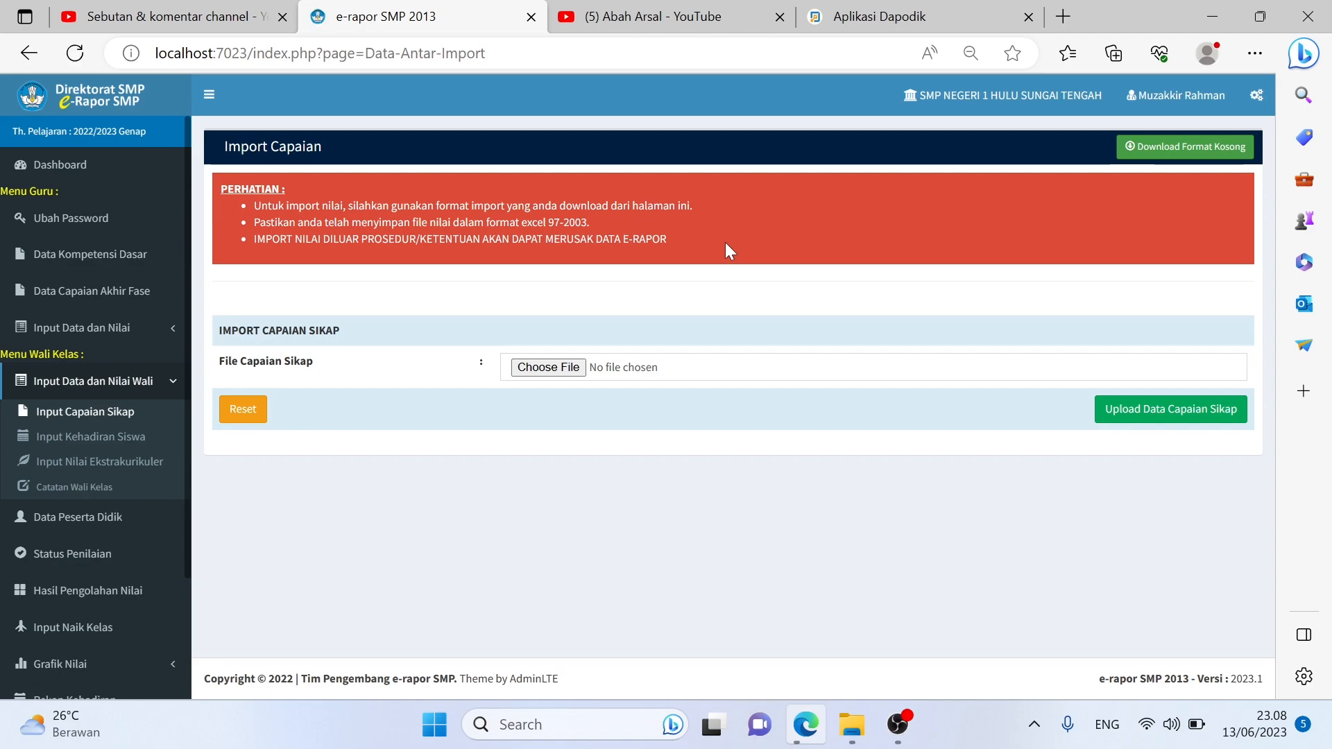
pyautogui.click(505, 470)
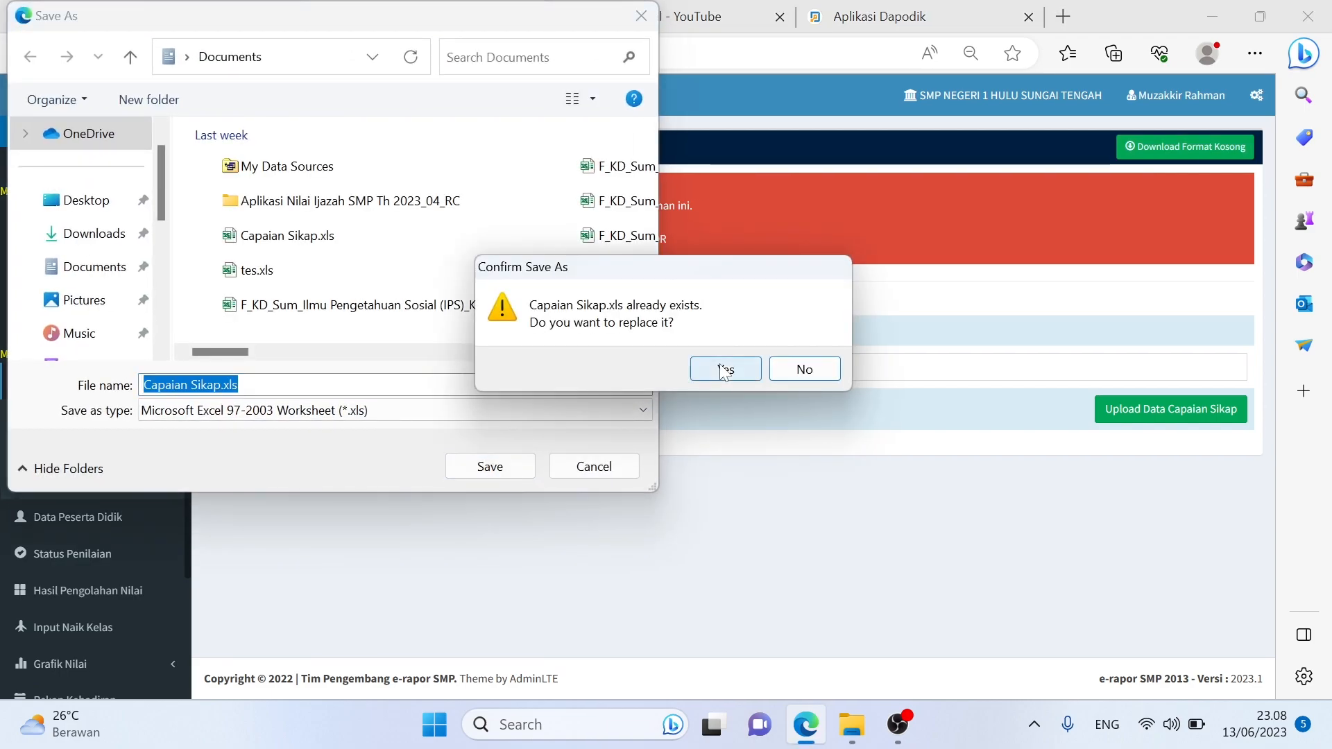
pyautogui.click(784, 369)
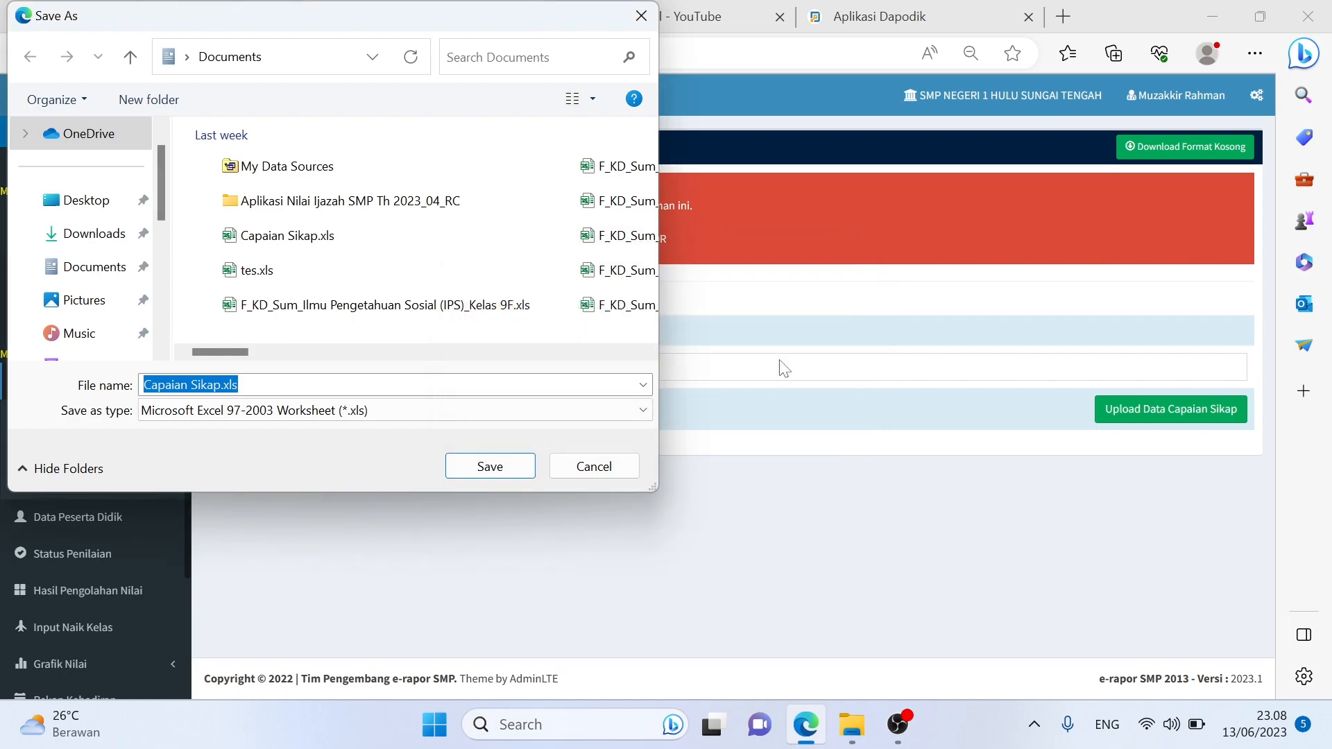
pyautogui.click(591, 467)
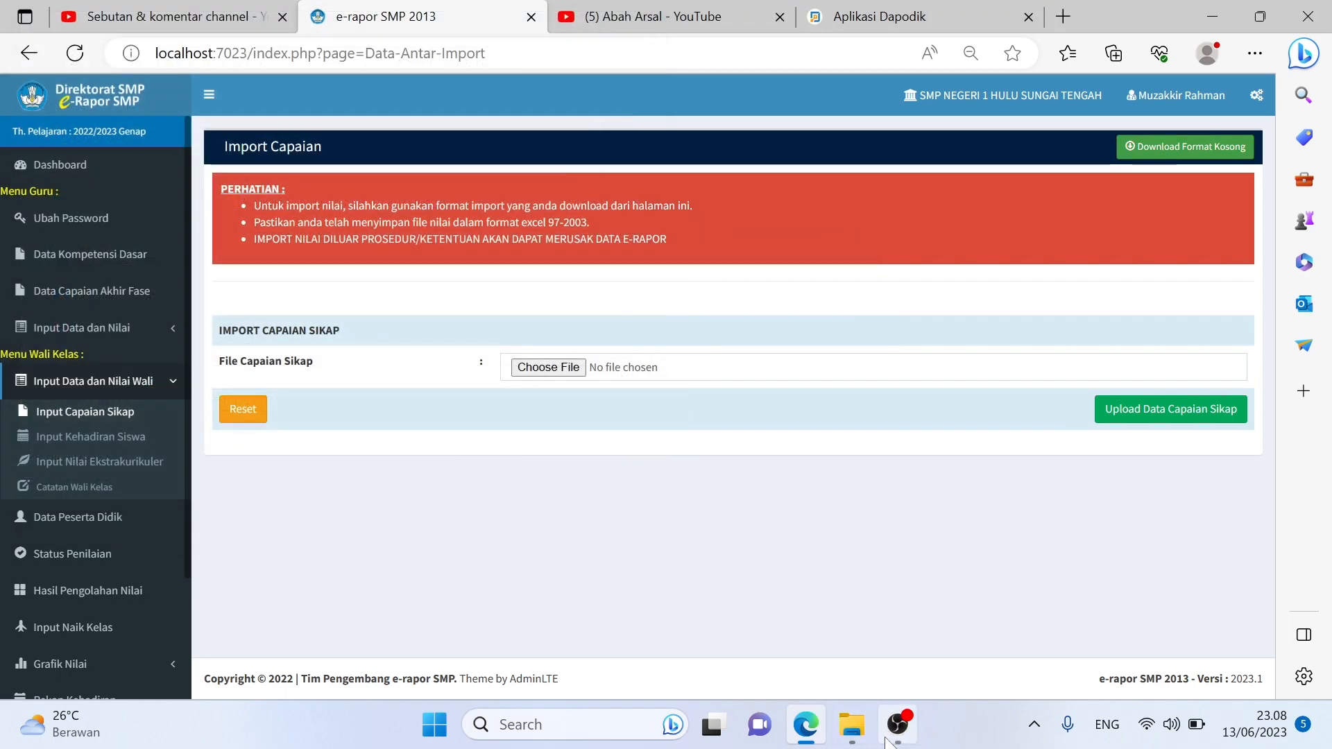
# Search Documents for 'capaian' in File Explorer and open Capaian Sikap.xls
pyautogui.click(852, 724)
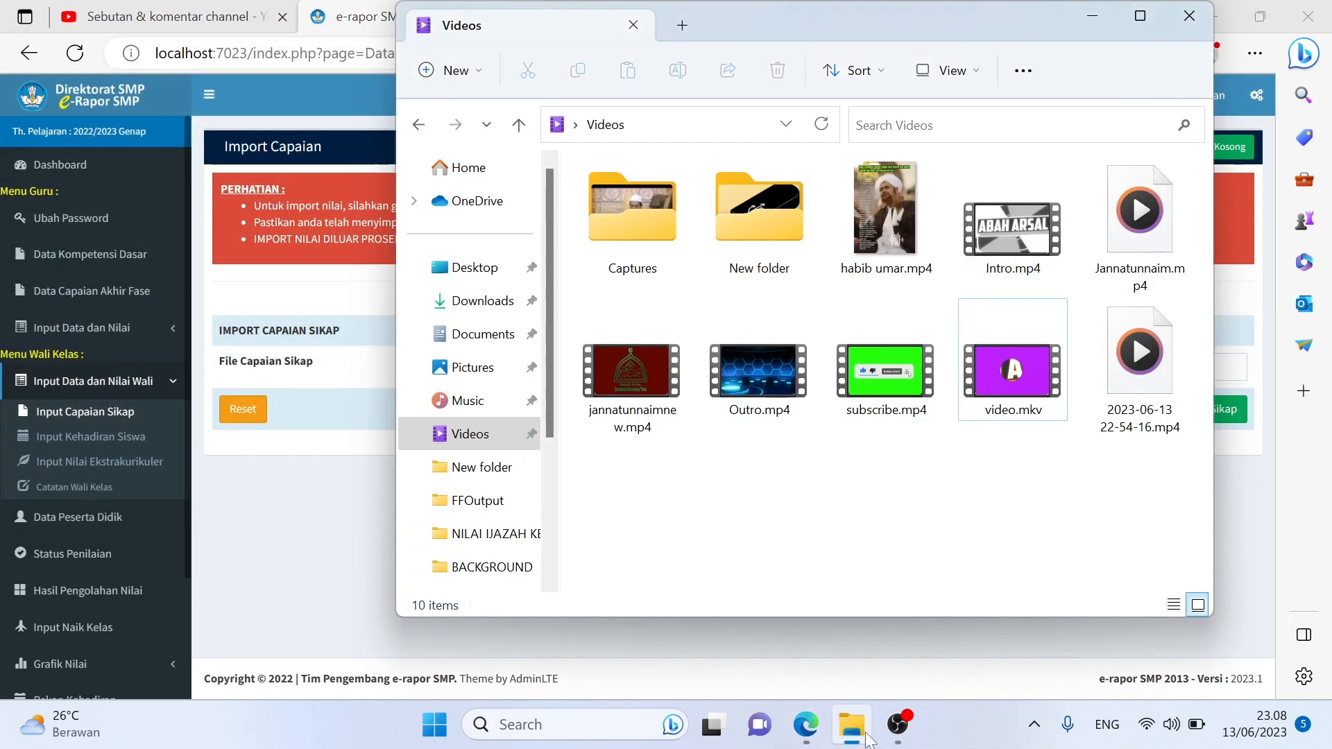
pyautogui.click(501, 303)
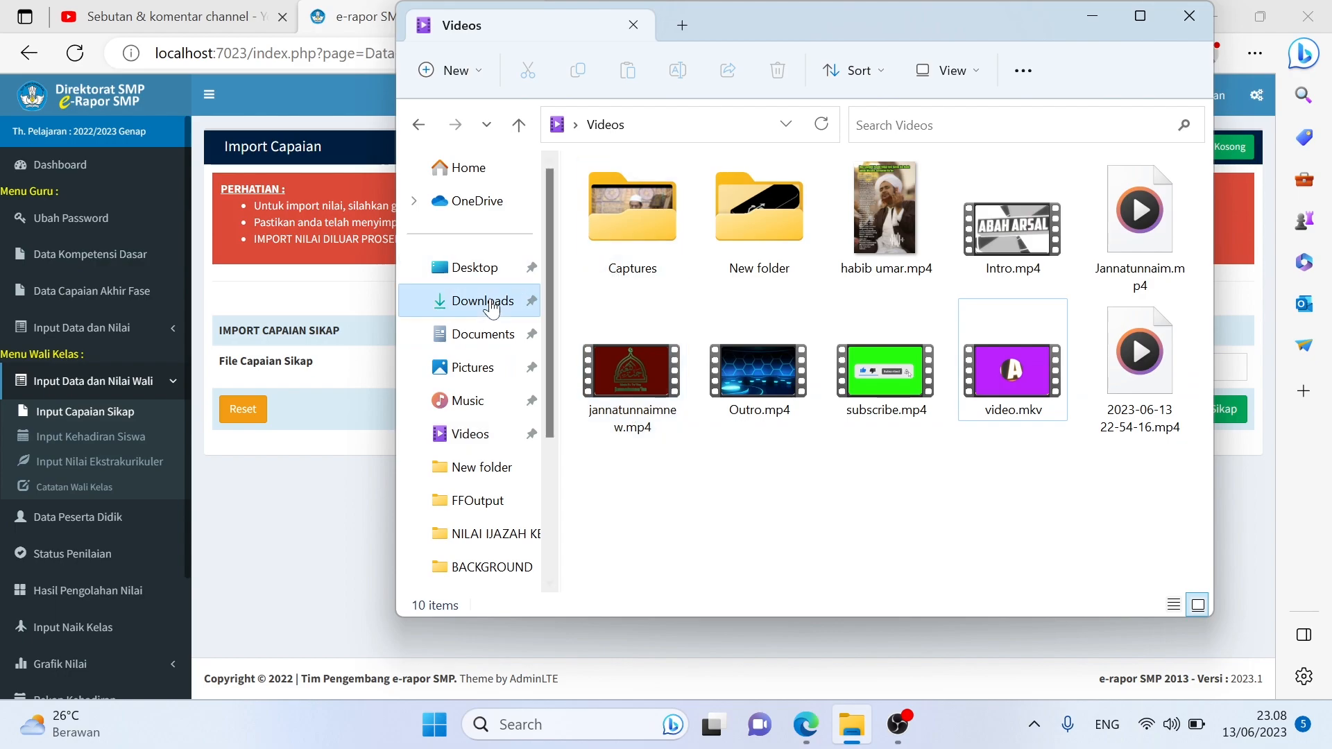
pyautogui.click(508, 344)
pyautogui.click(855, 125)
pyautogui.write('c')
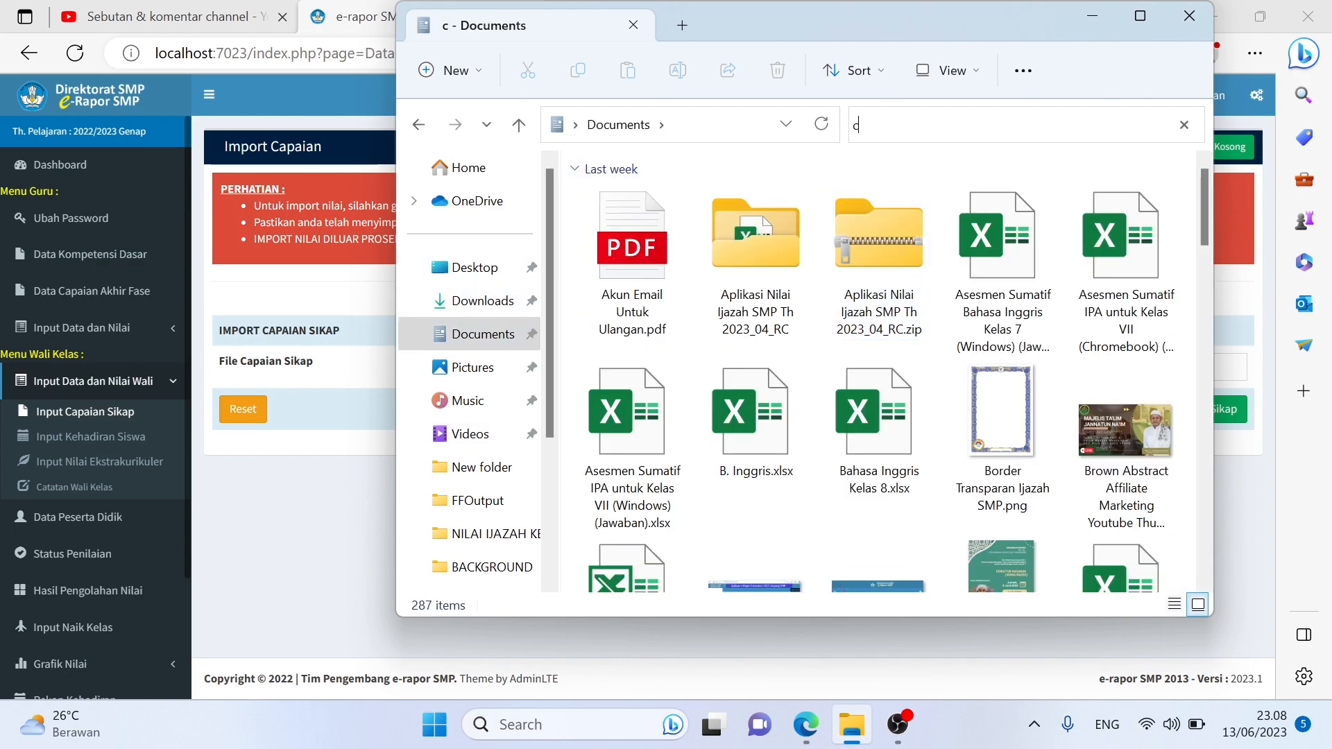
pyautogui.write('apaian')
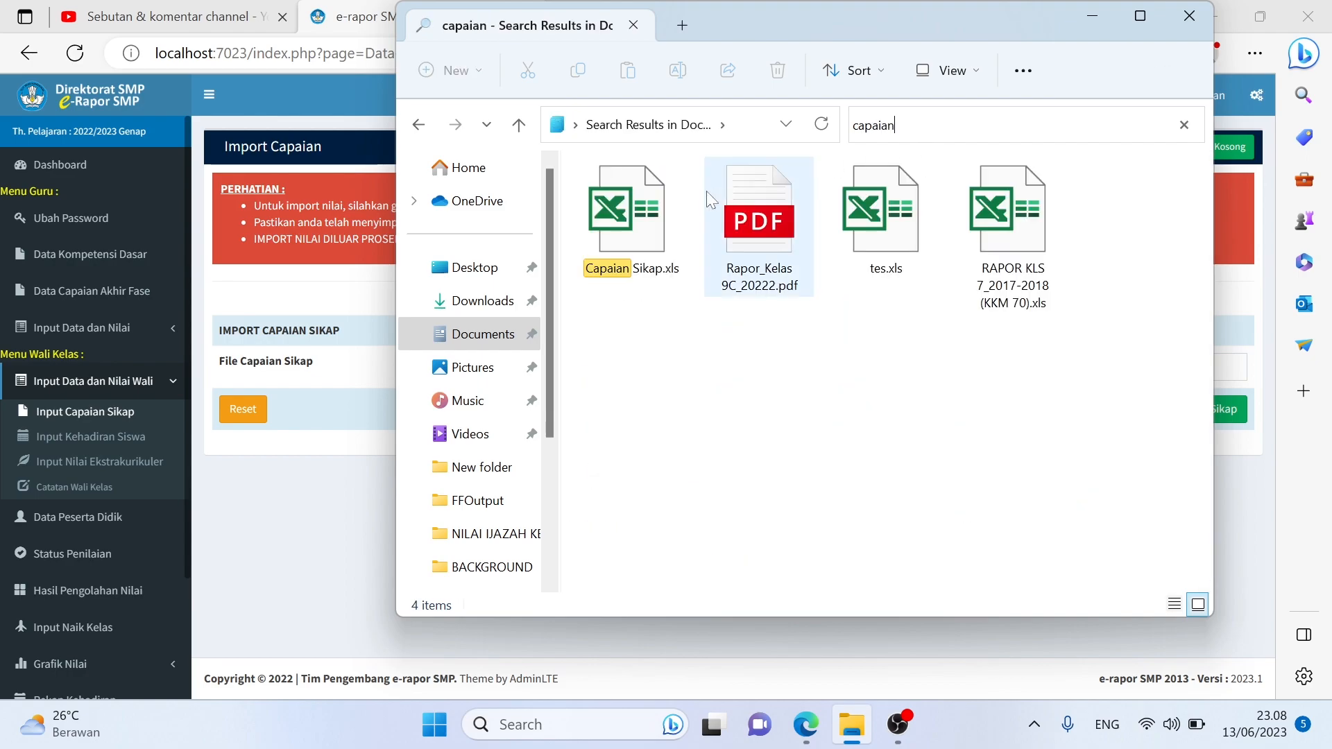
pyautogui.doubleClick(663, 201)
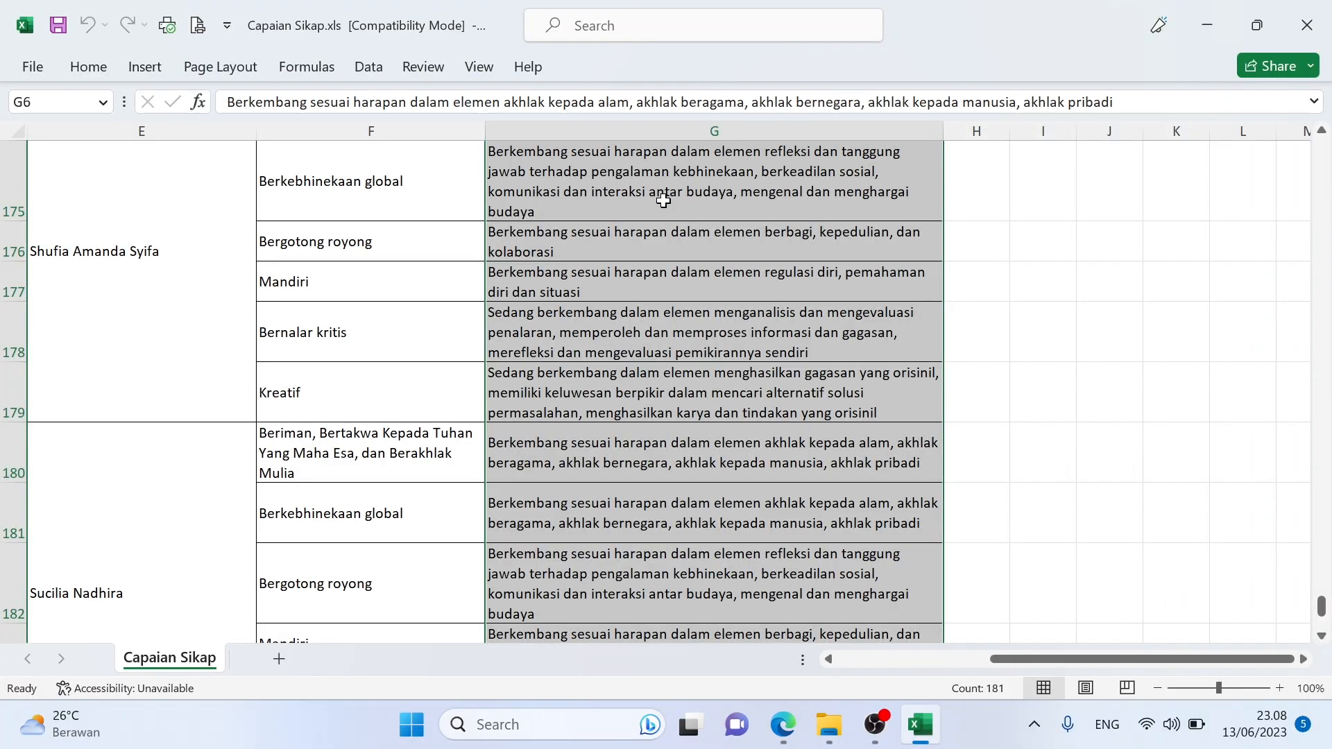
# Review the Kelas 9C attitude descriptions, including cell G7, then close Excel
pyautogui.scroll(-8, 666, 208)
pyautogui.scroll(-10, 687, 237)
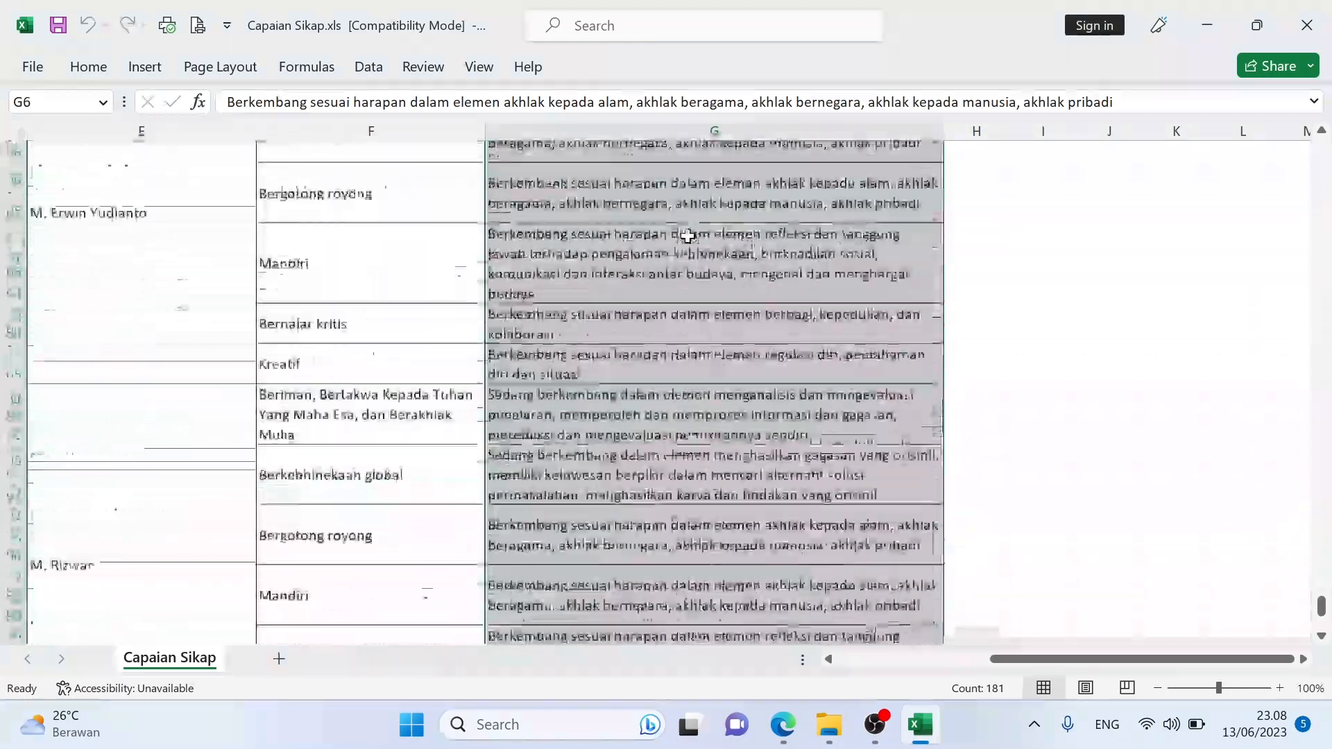
pyautogui.scroll(20, 686, 237)
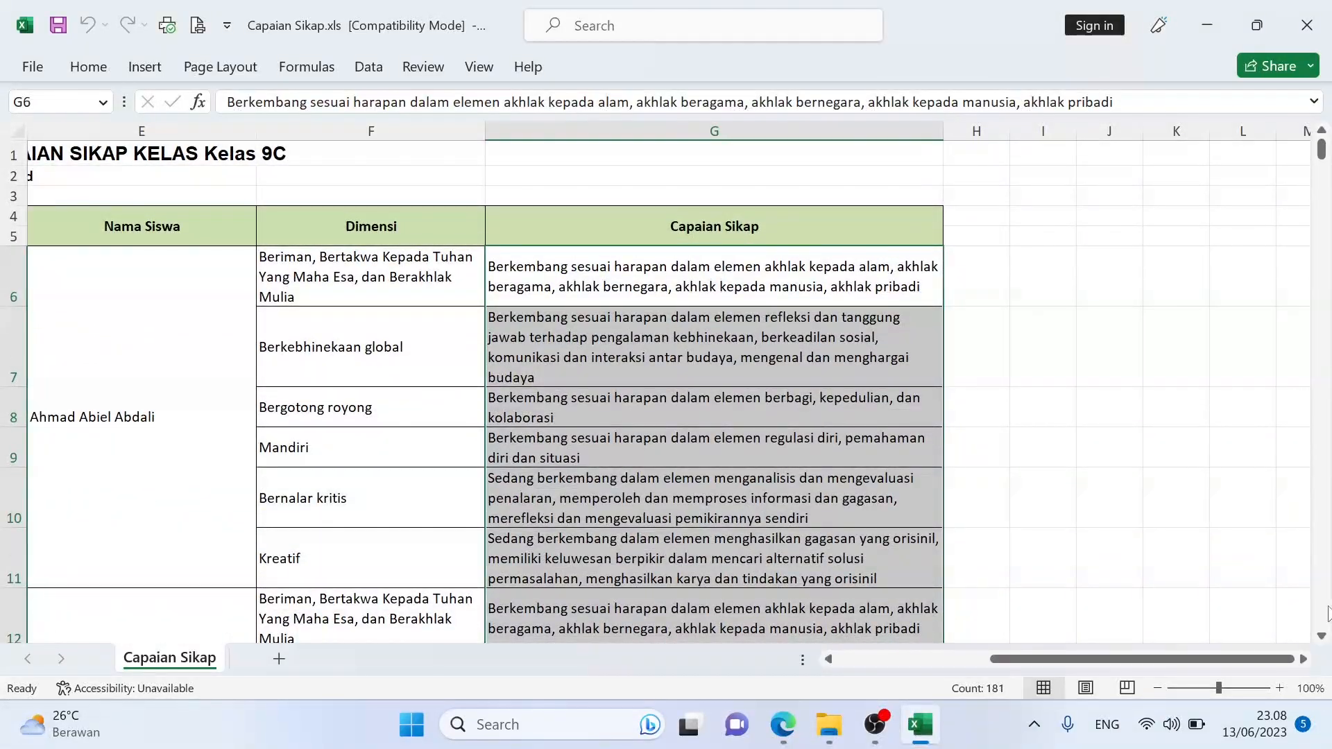
pyautogui.click(654, 313)
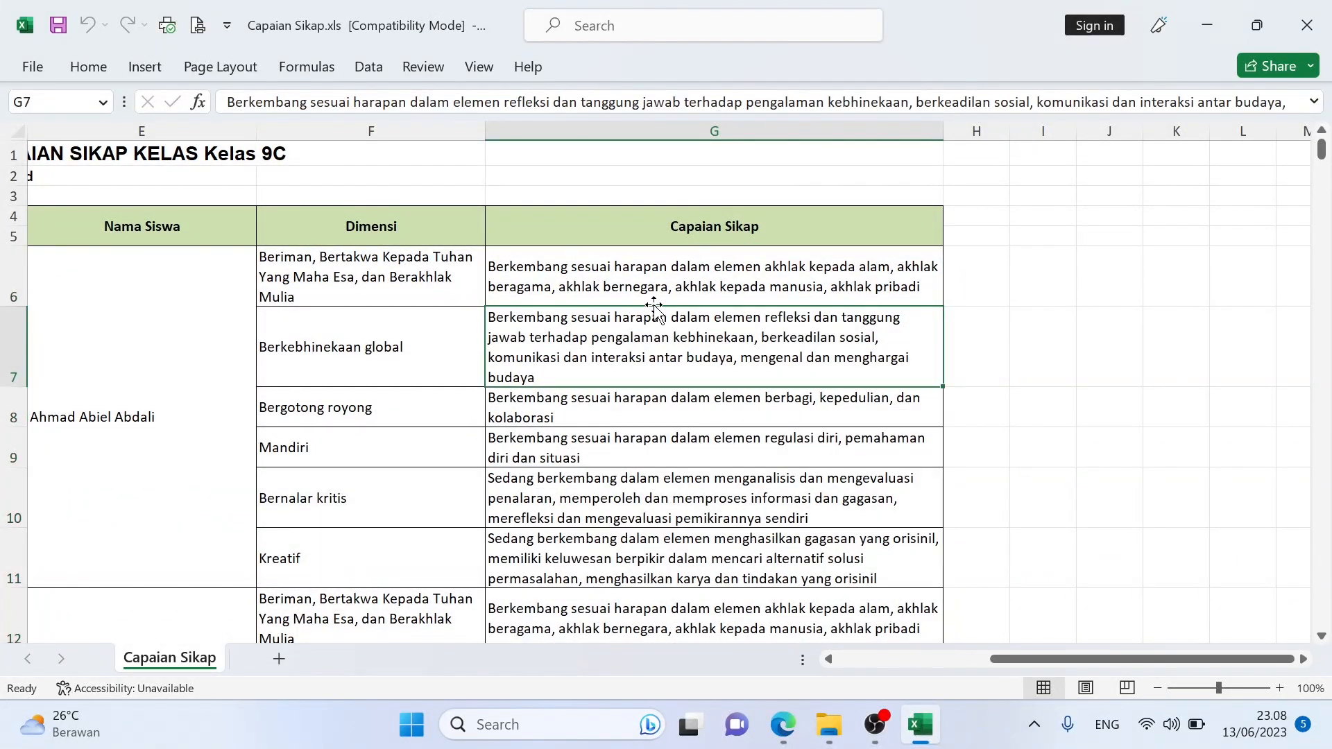
pyautogui.scroll(-8, 729, 620)
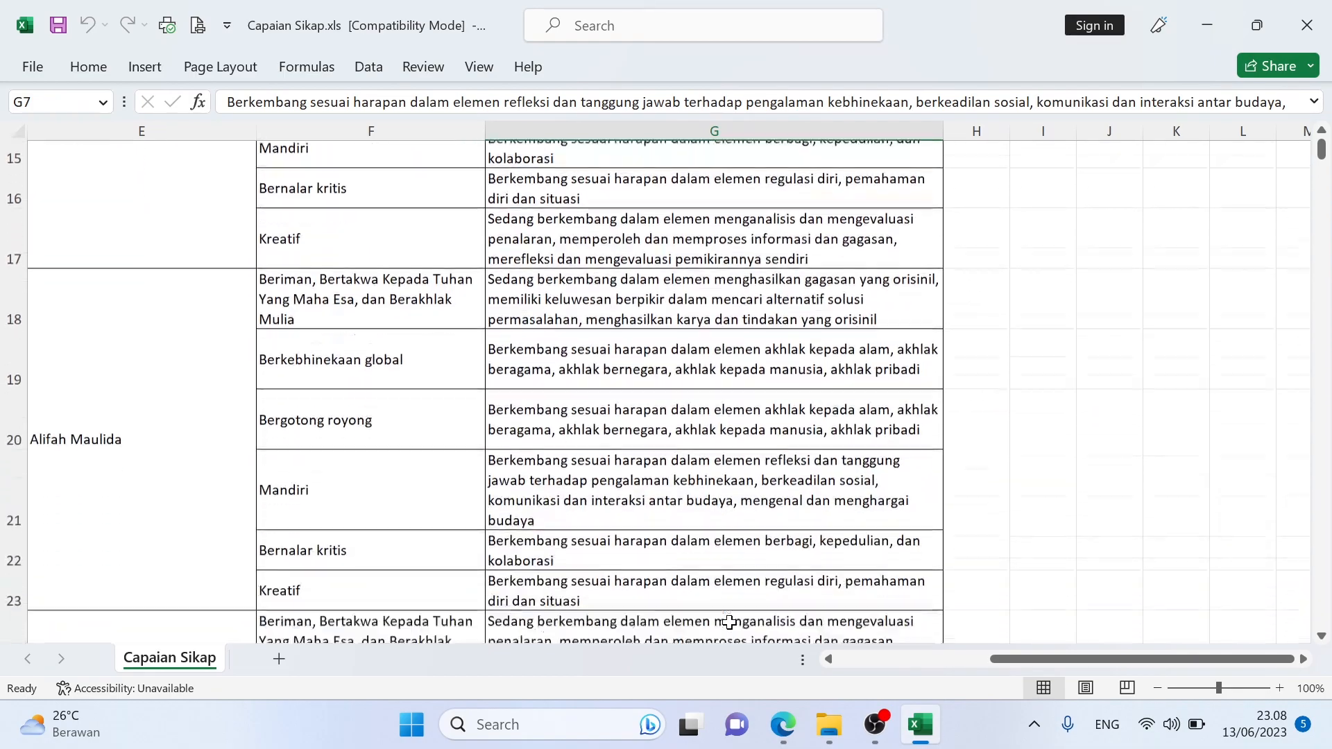
pyautogui.scroll(8, 729, 623)
pyautogui.click(1314, 23)
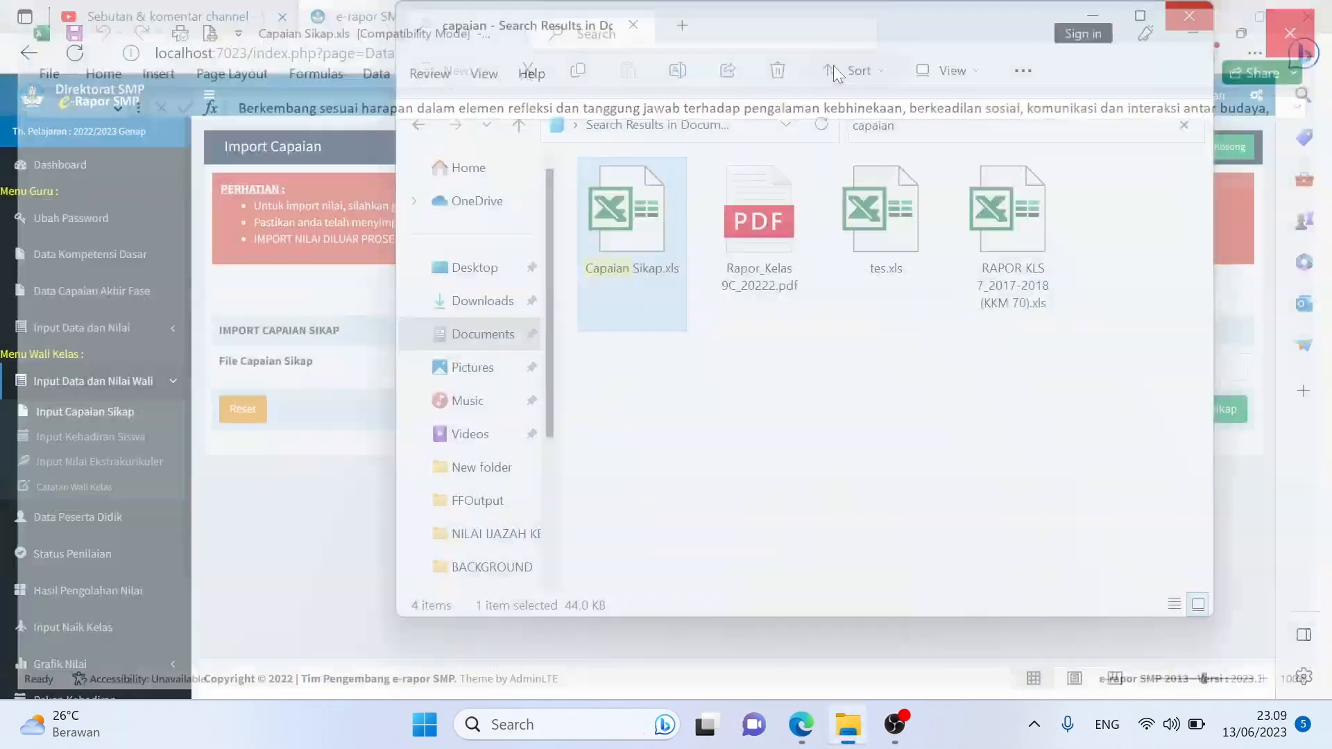
# Choose Capaian Sikap.xls in the file picker and upload it with Upload Data Capaian Sikap
pyautogui.click(356, 463)
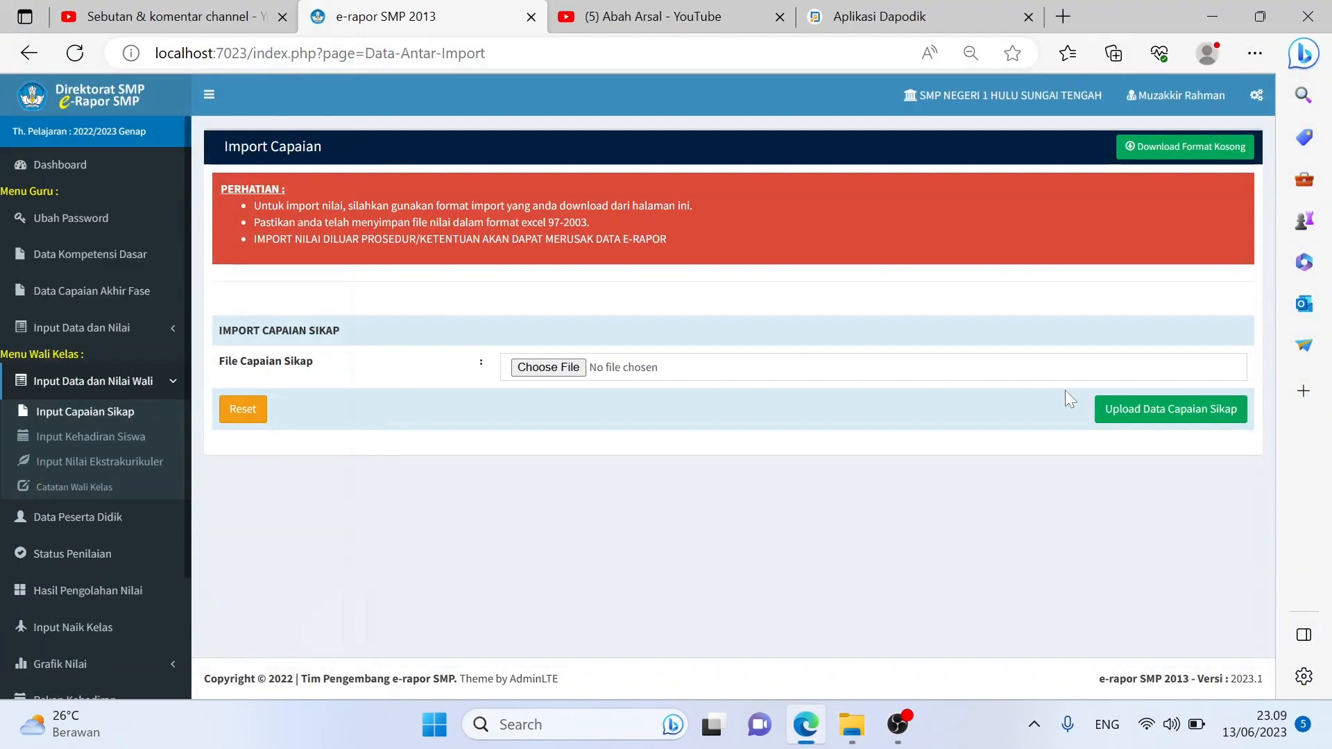
pyautogui.click(555, 375)
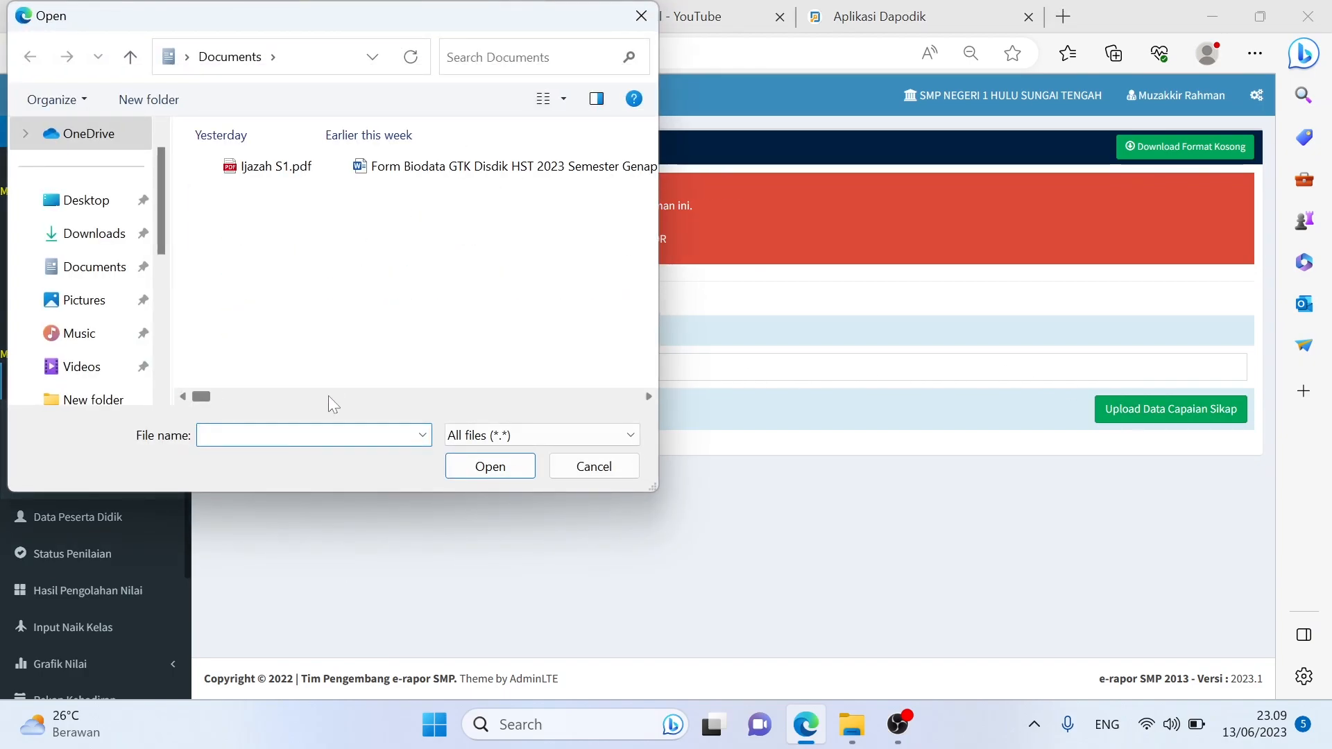
pyautogui.write('capa')
pyautogui.press('Down')
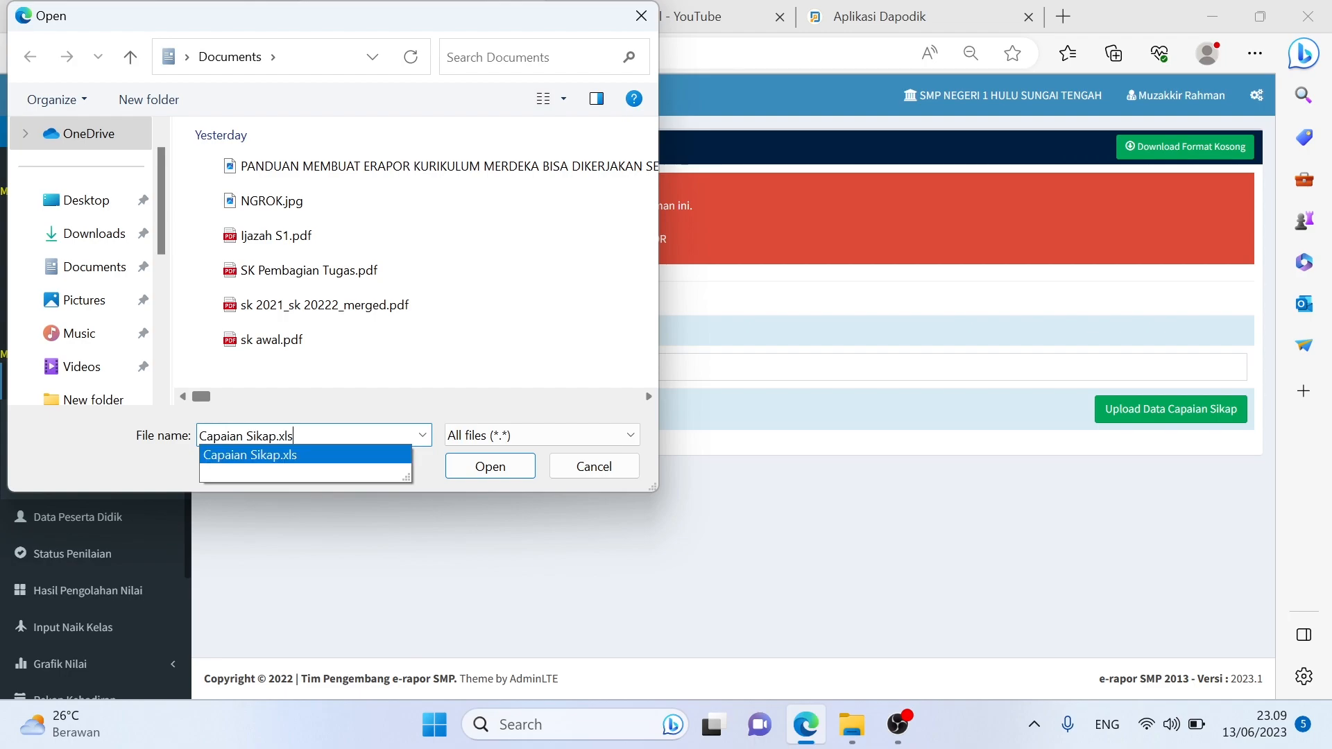
pyautogui.press('Return')
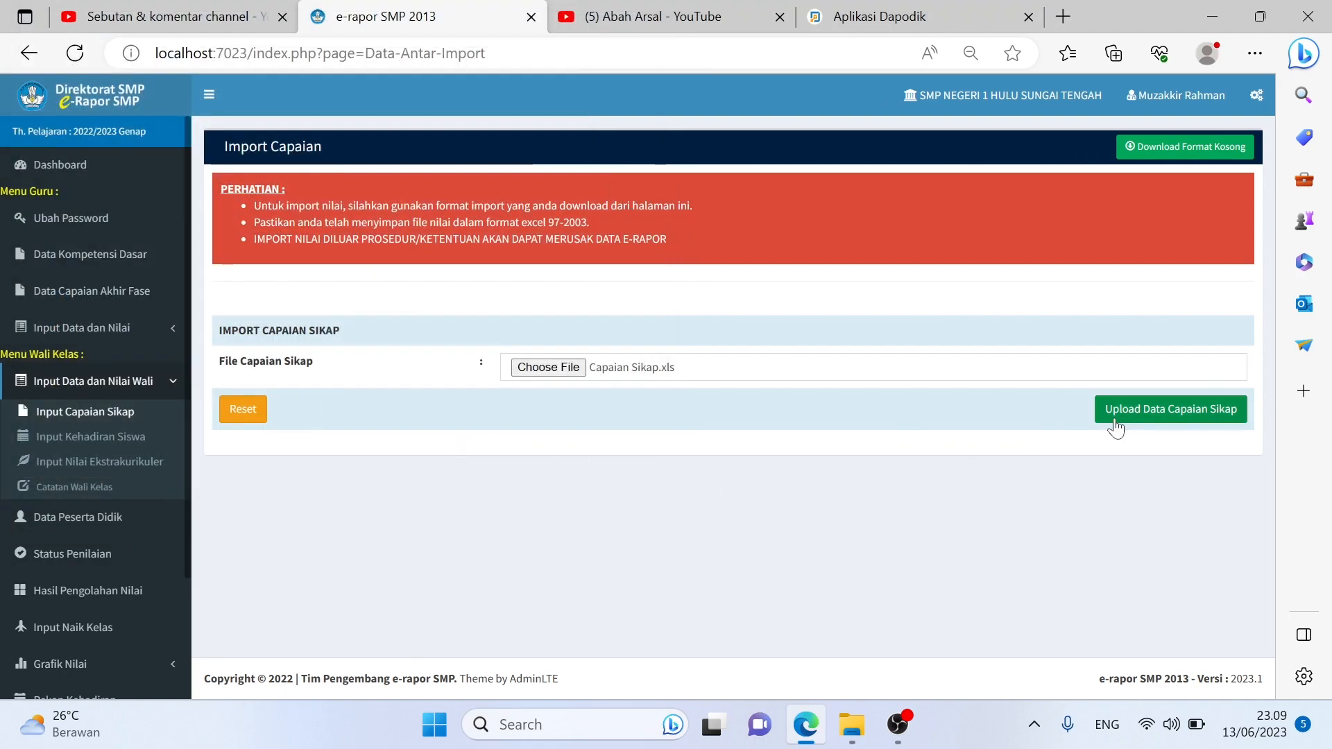
pyautogui.click(1141, 425)
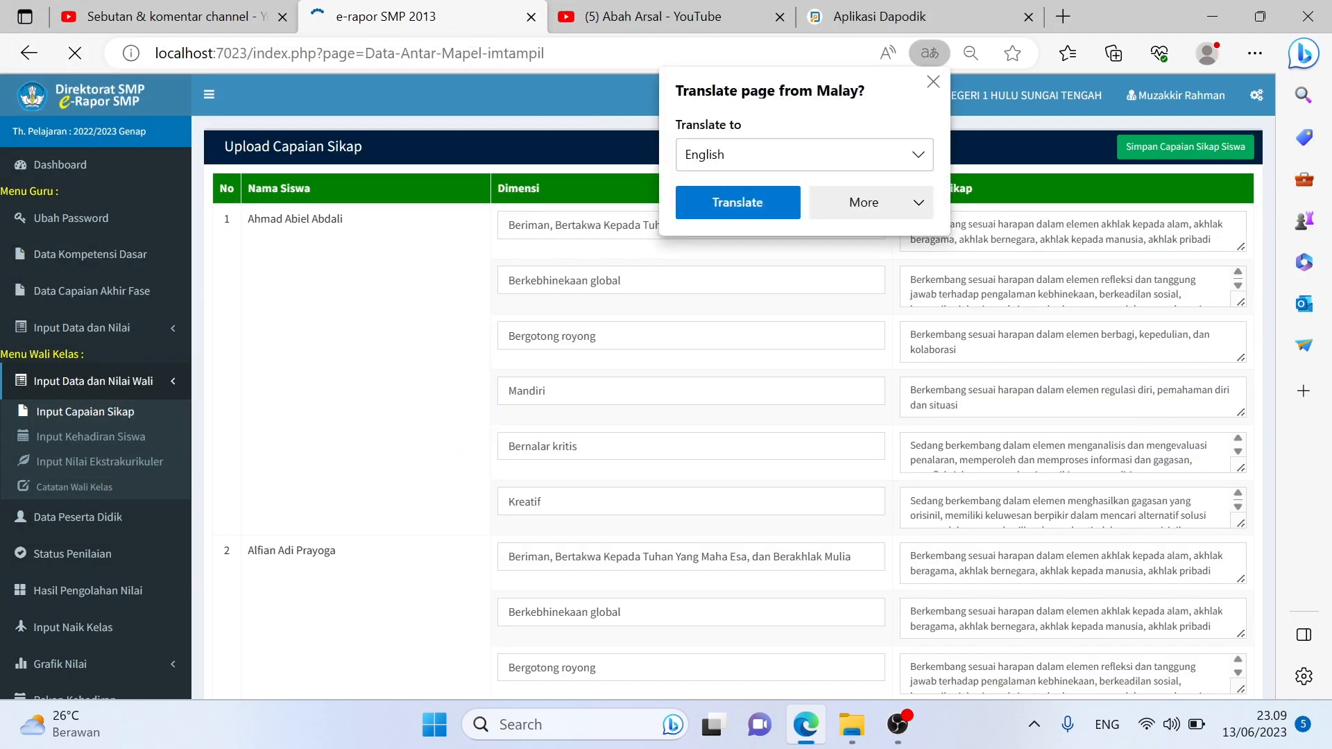
# Dismiss the translate offer, save the imported Capaian Sikap grades, and confirm the 180-updated result
pyautogui.scroll(-2, 943, 345)
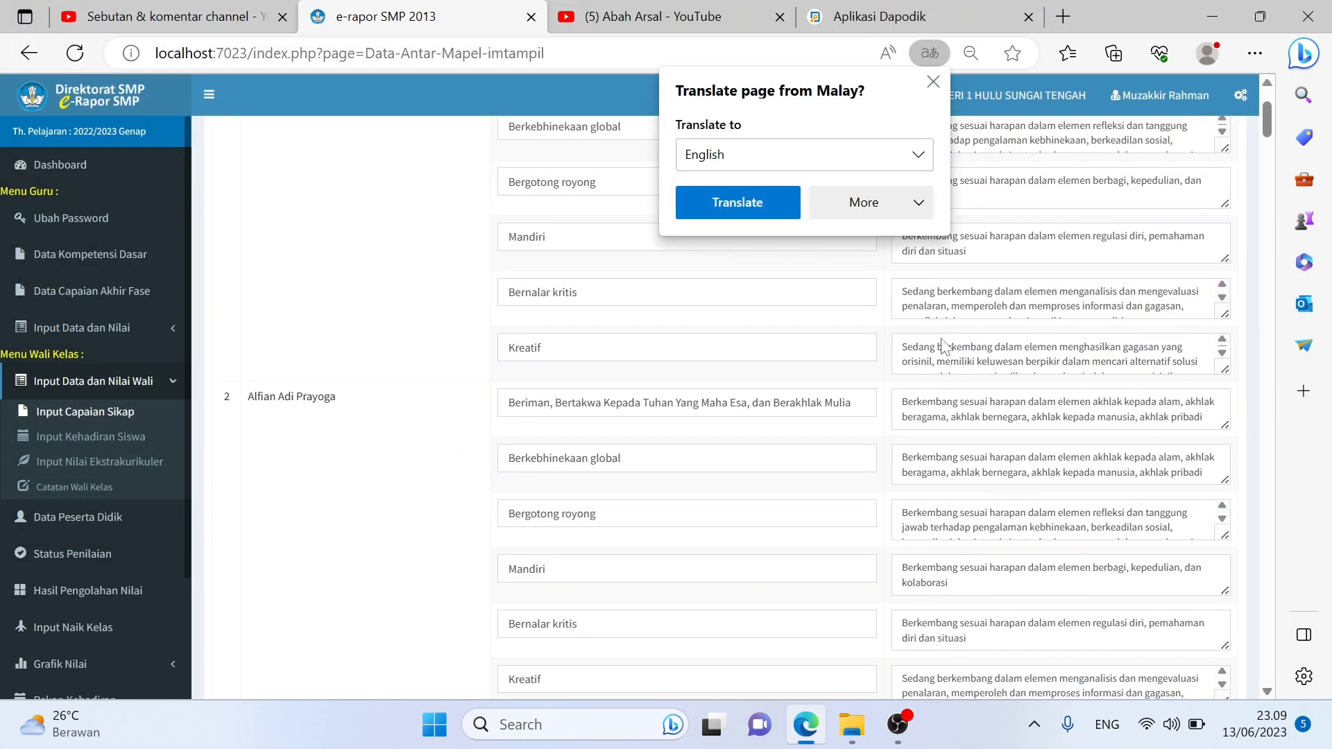
pyautogui.click(933, 82)
pyautogui.scroll(2, 1026, 132)
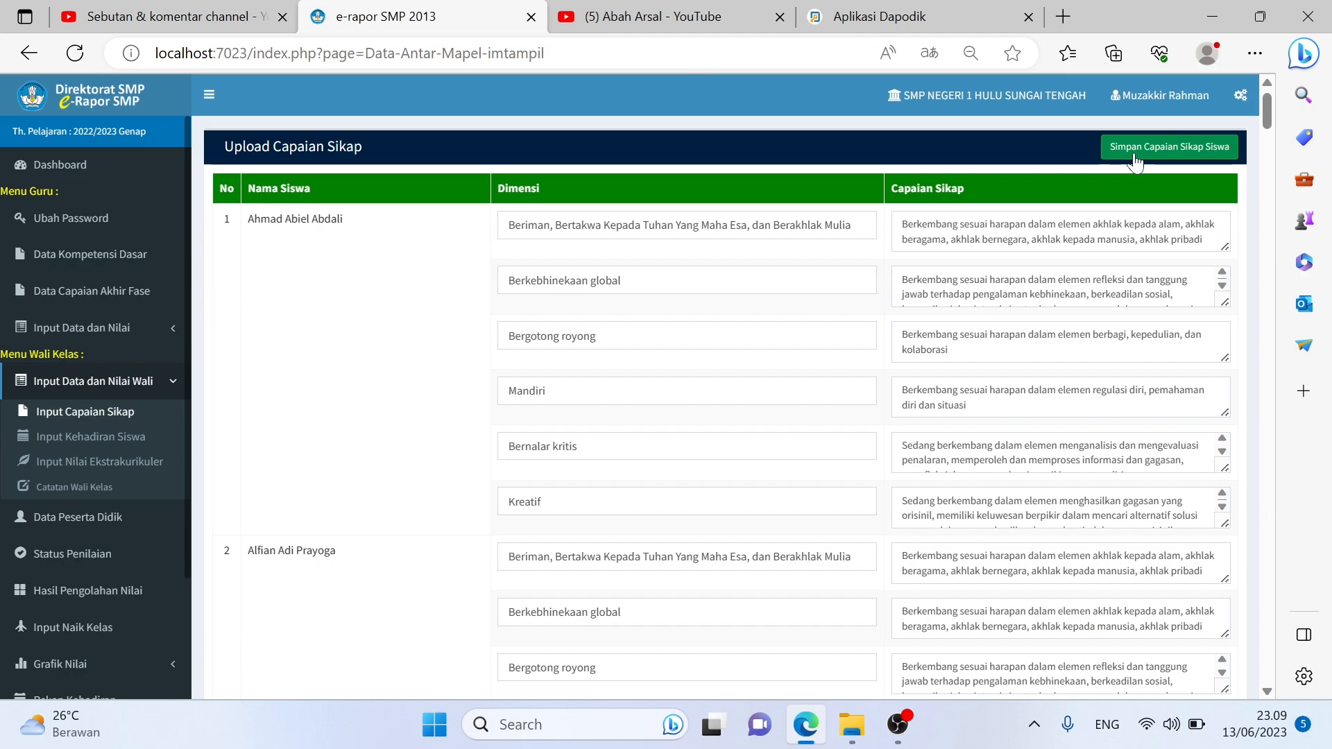
pyautogui.click(1134, 160)
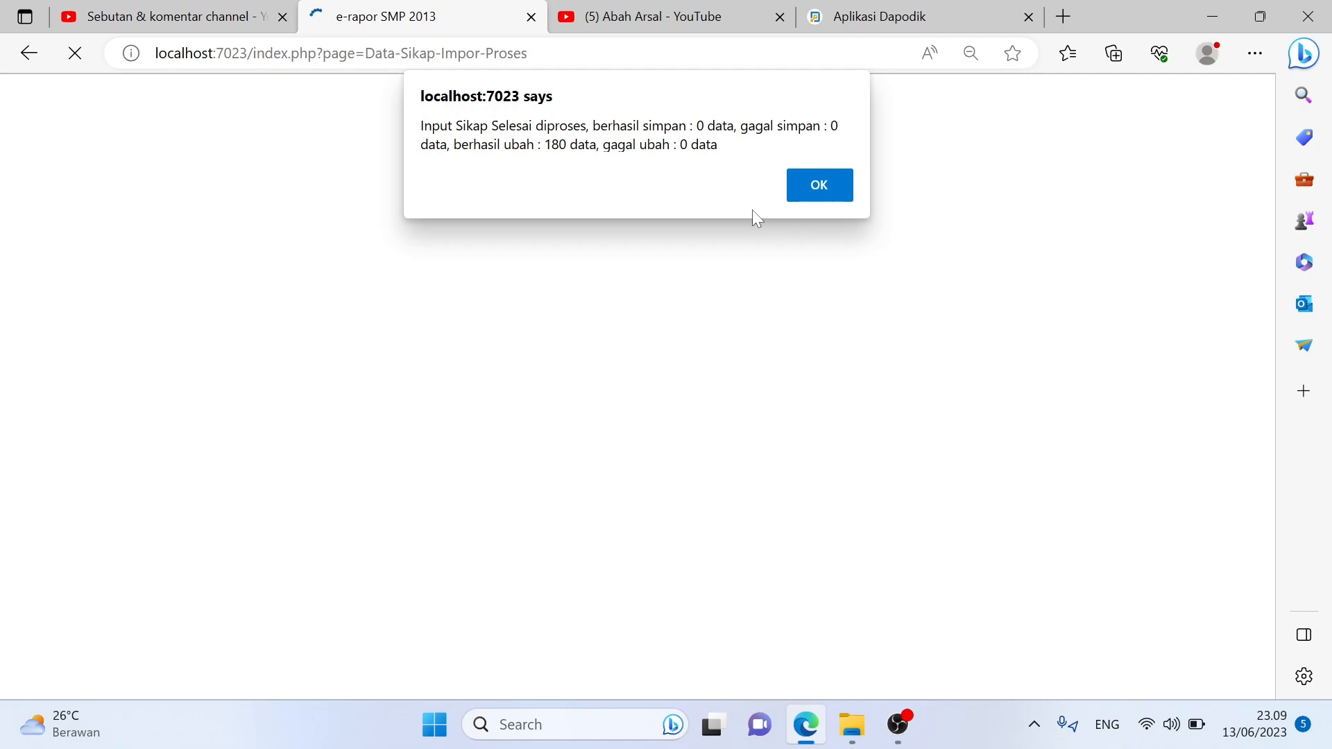
pyautogui.click(847, 186)
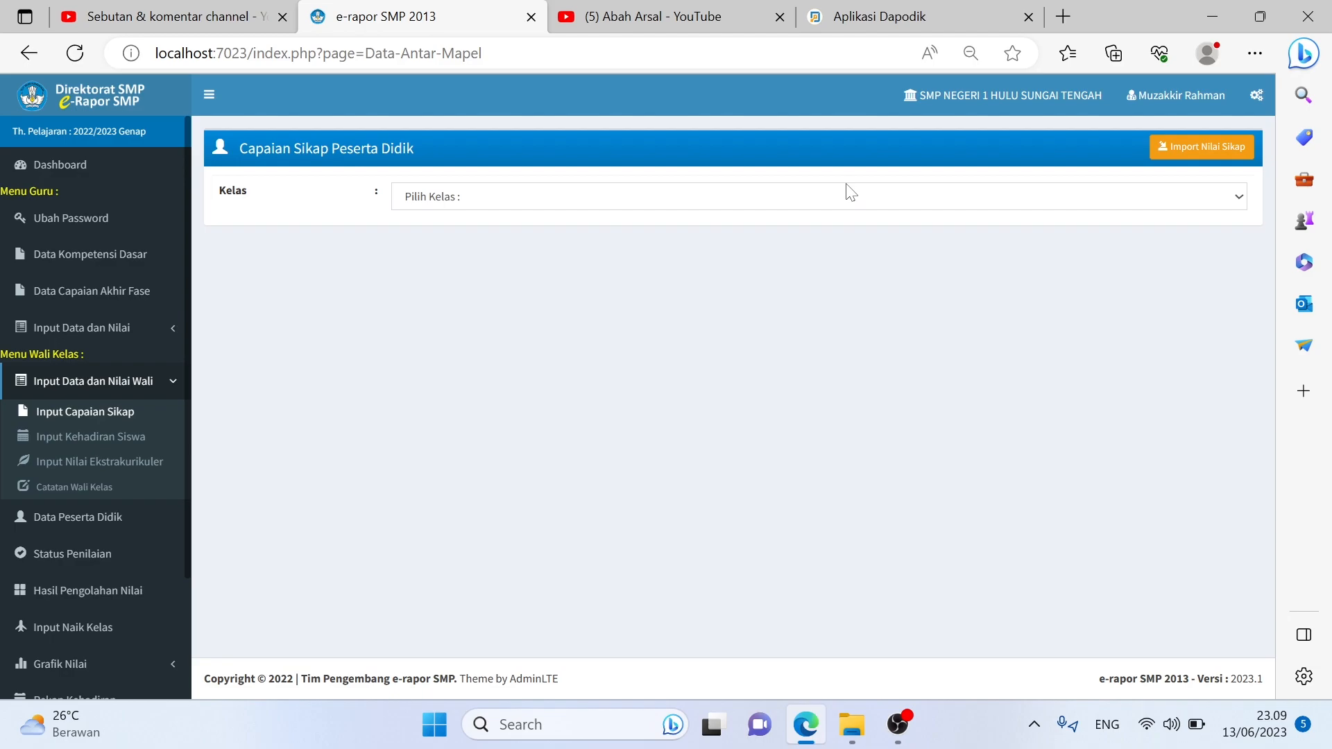
# Check the unanswered comments in YouTube Studio, then return to the e-Rapor SMP tab
pyautogui.click(251, 17)
pyautogui.scroll(7, 834, 513)
pyautogui.scroll(-6, 834, 513)
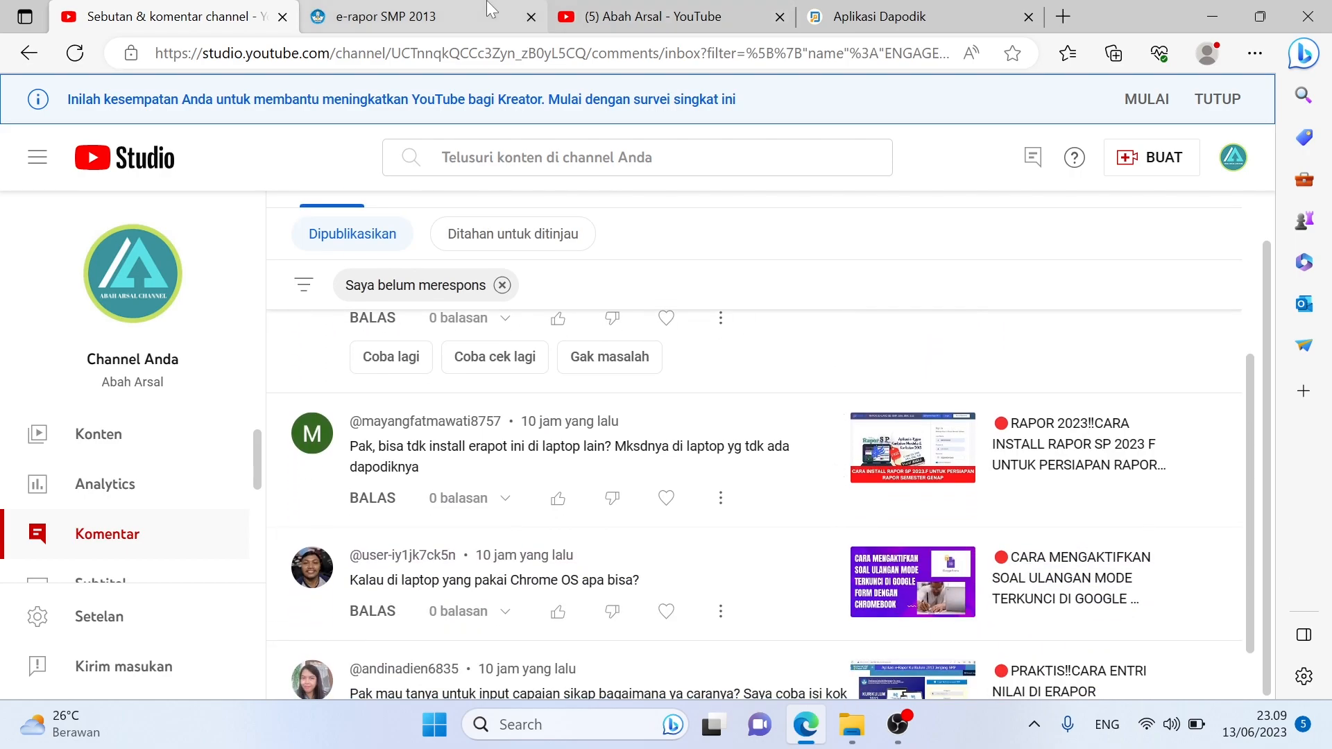
pyautogui.click(490, 10)
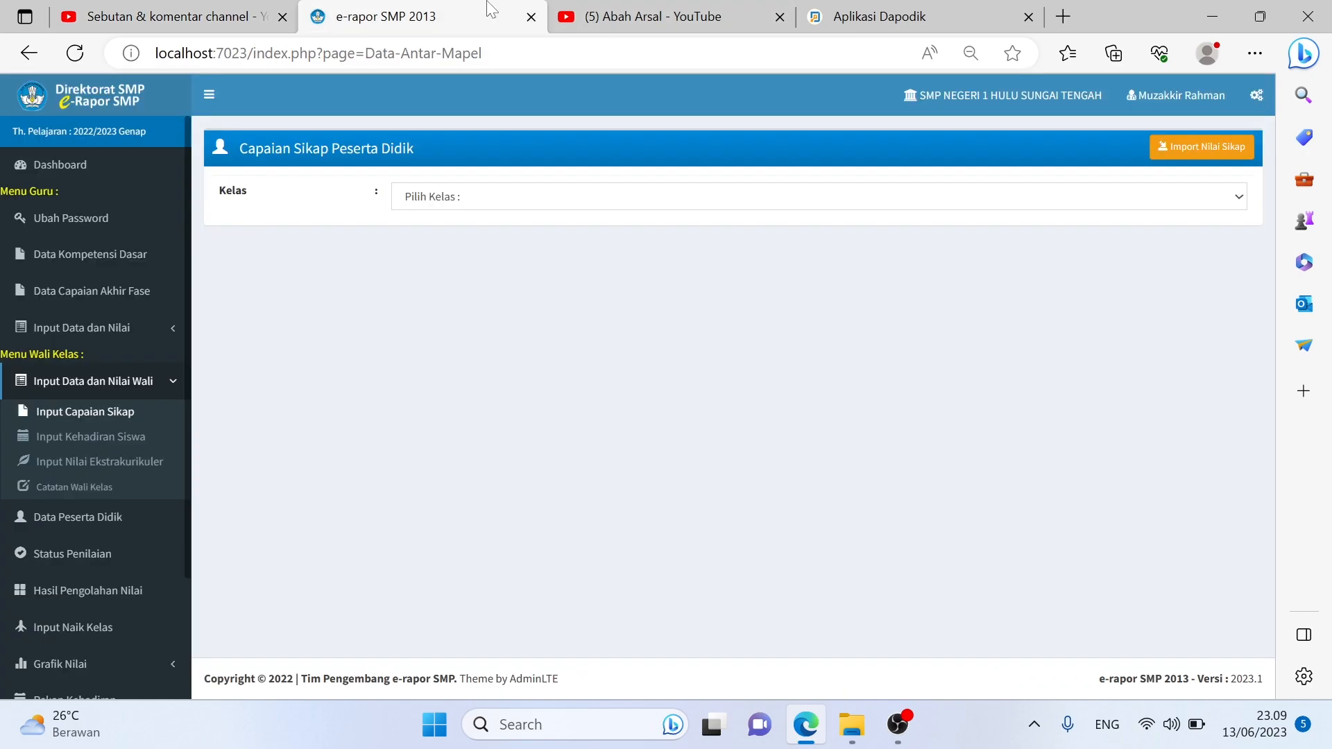